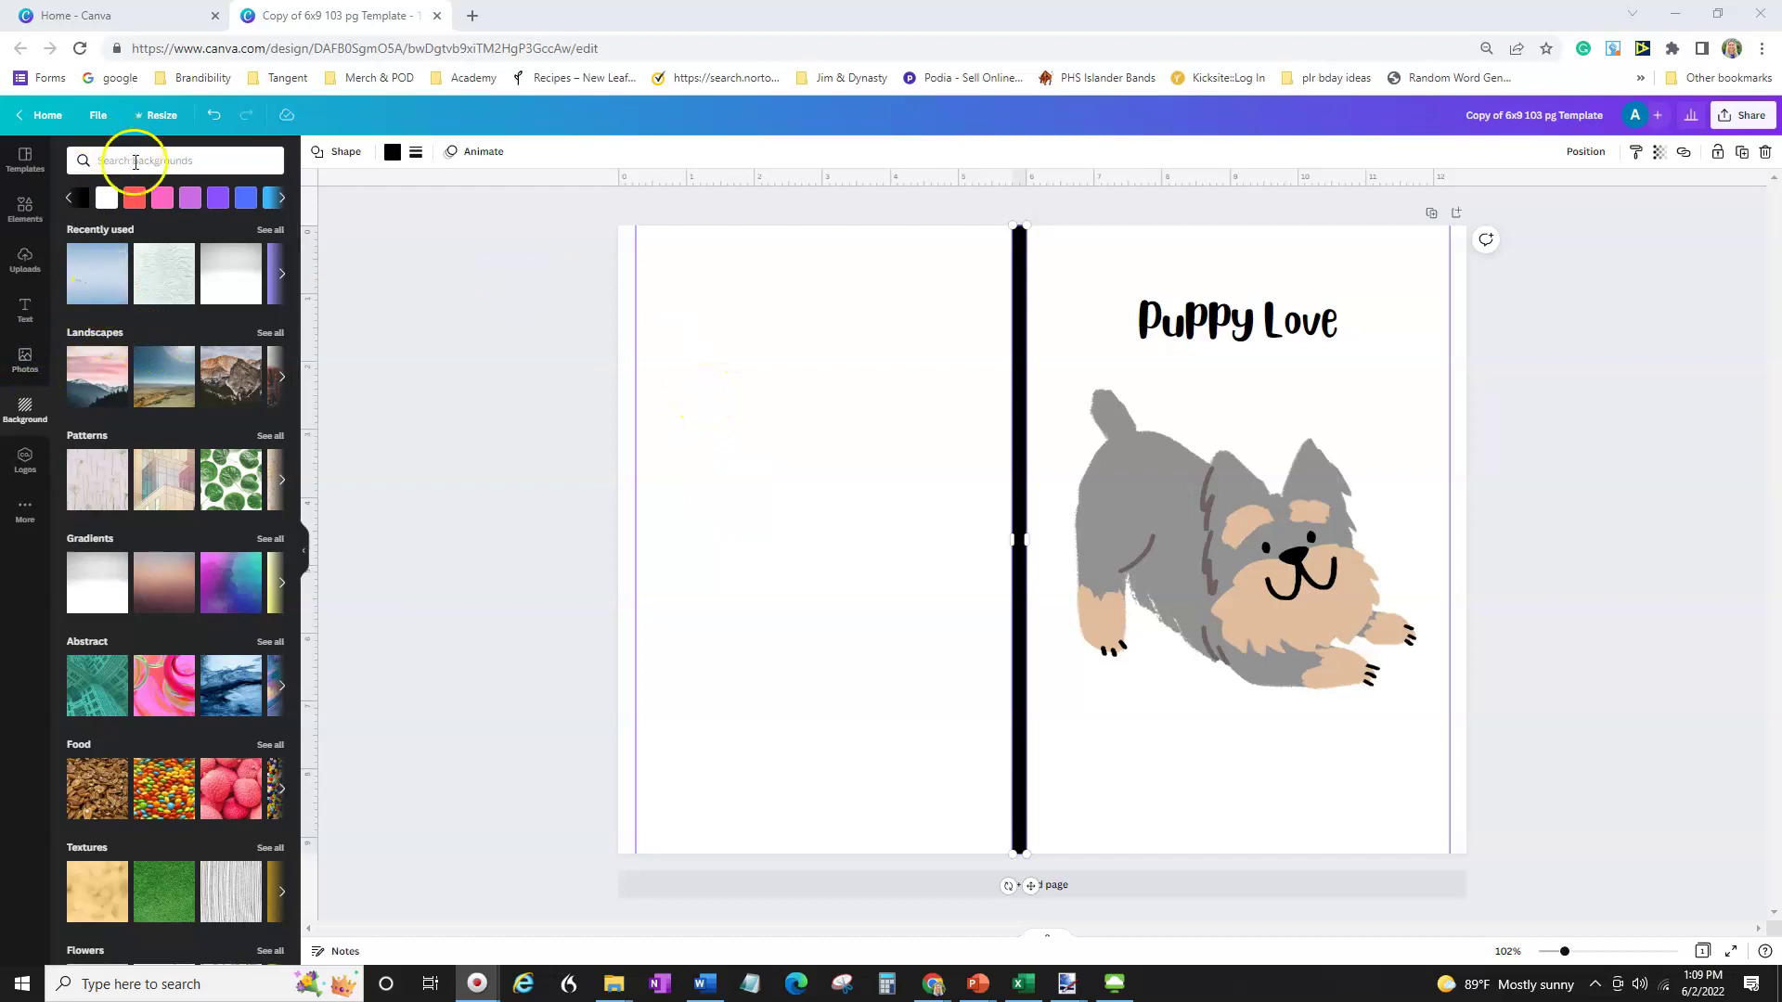
Search the design elements for "gradient" and add the square pink-to-purple gradient to the cover.
{"action": "left_click", "coordinate": [28, 208]}
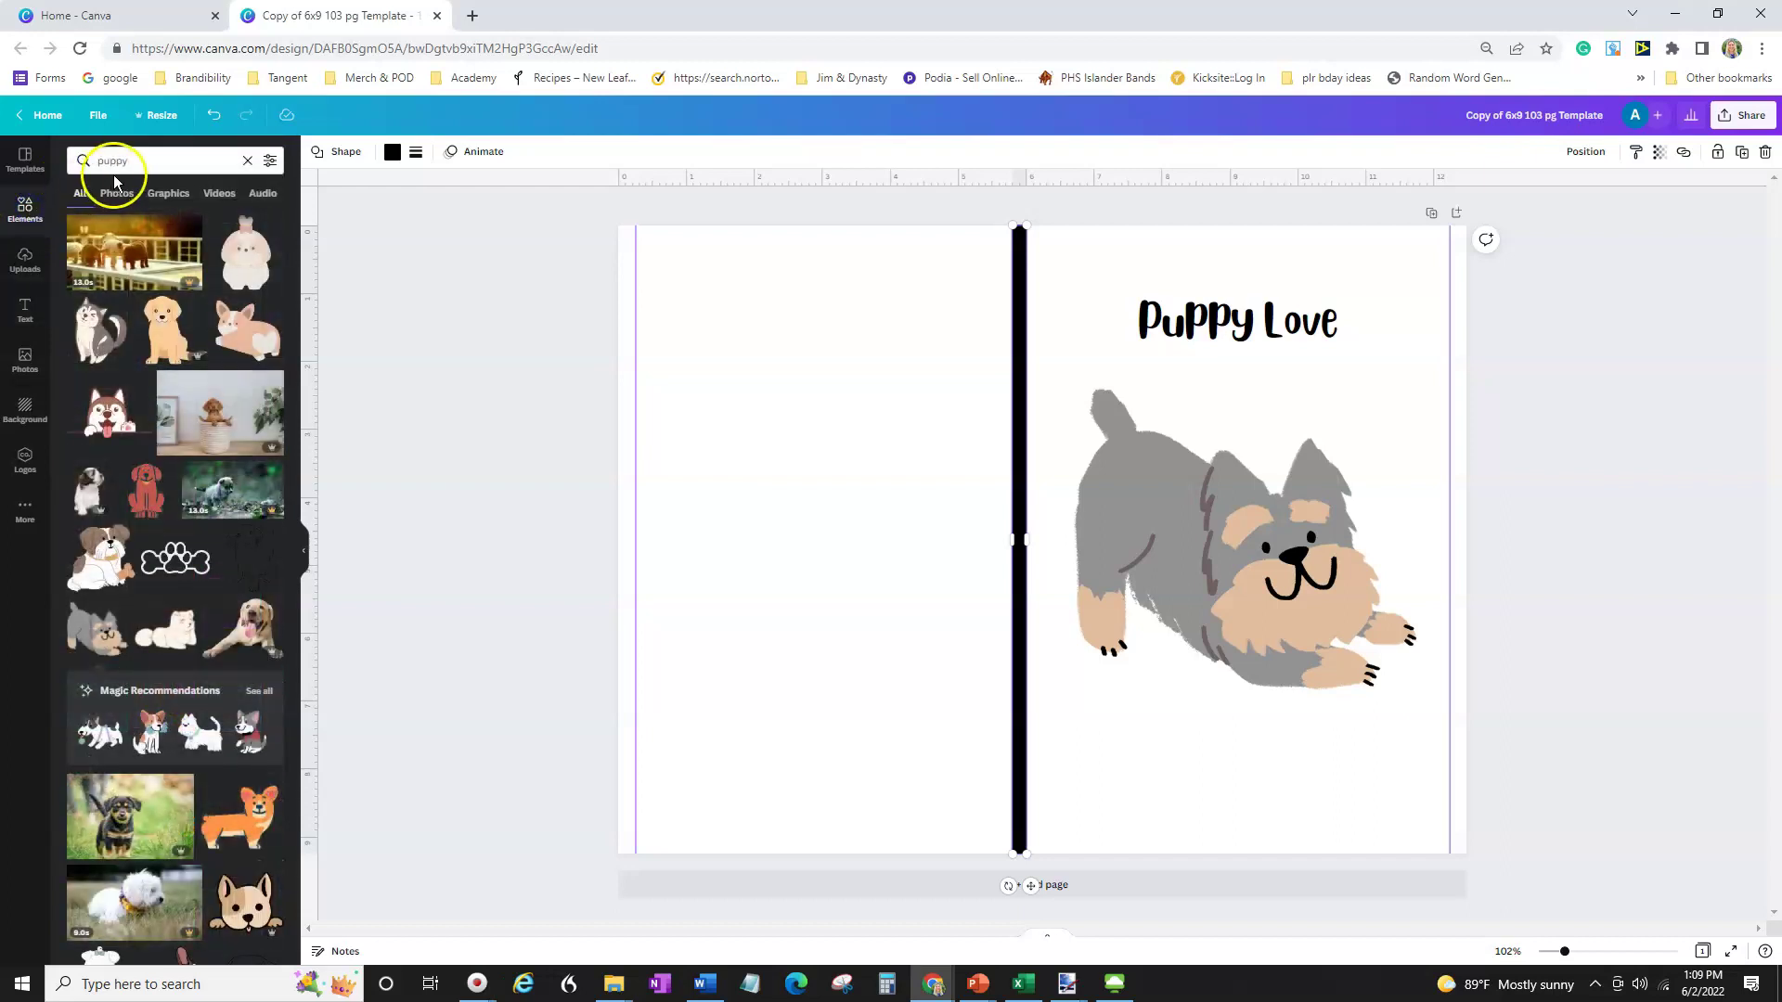
{"action": "left_click", "coordinate": [152, 163]}
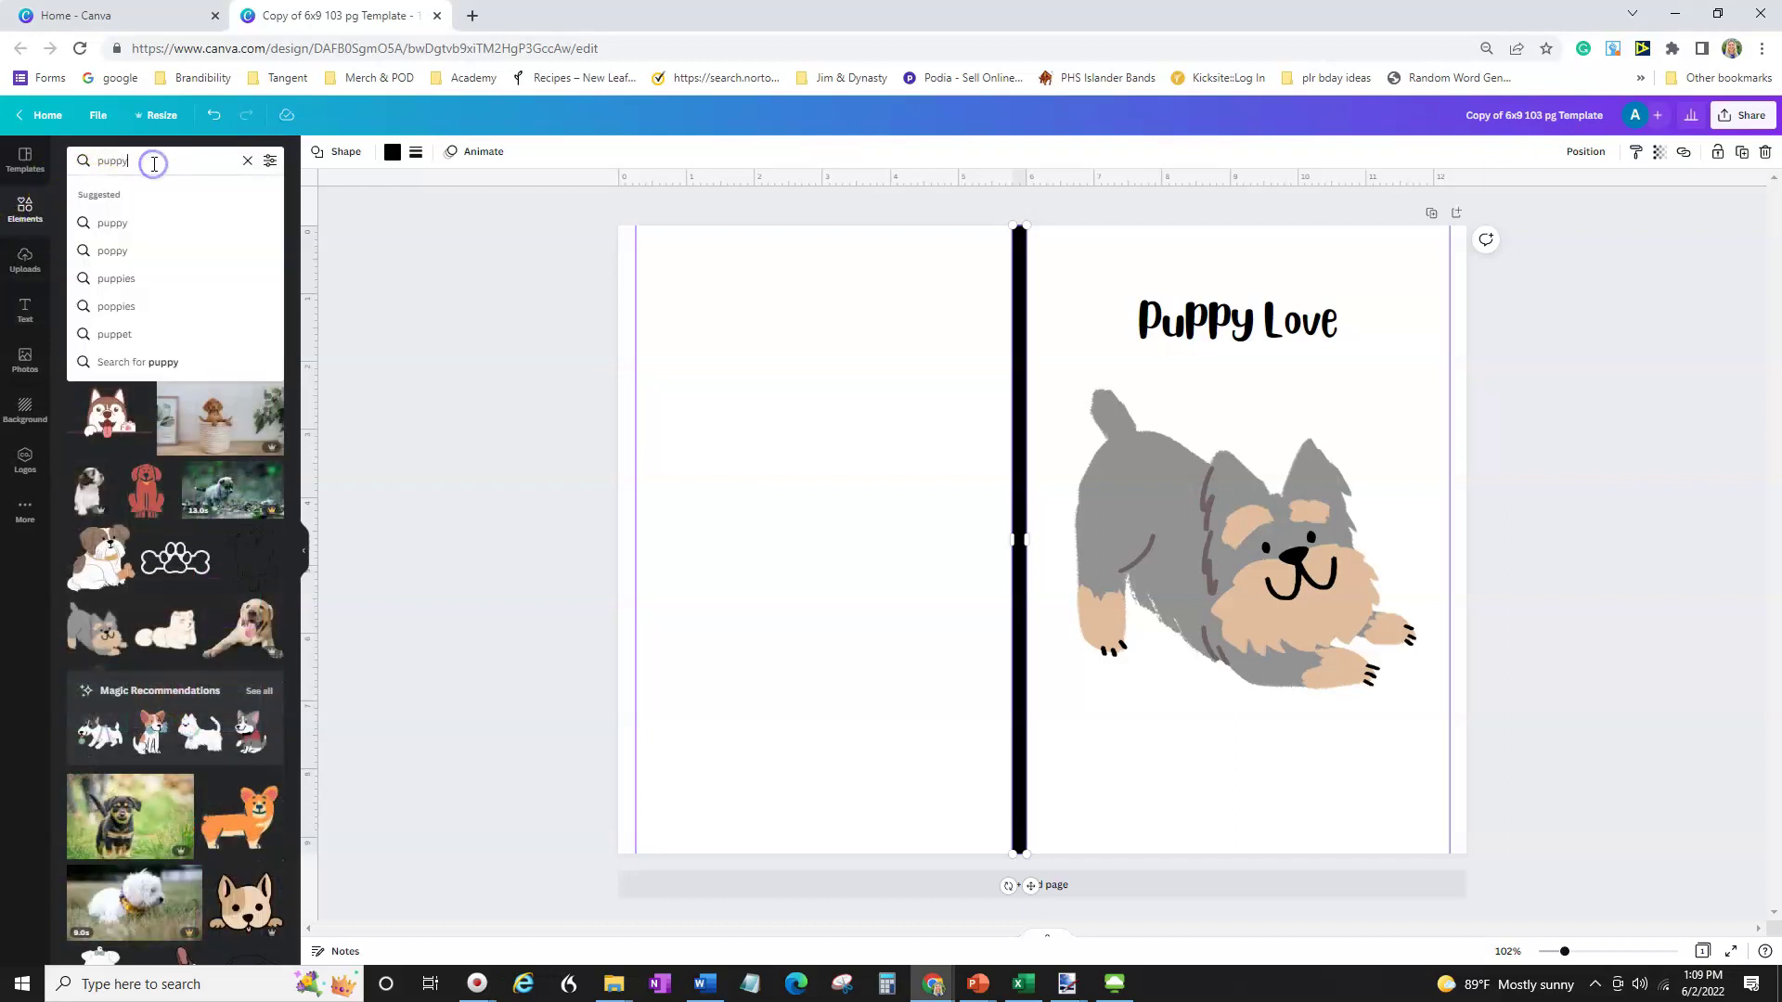
{"action": "type", "text": "gra"}
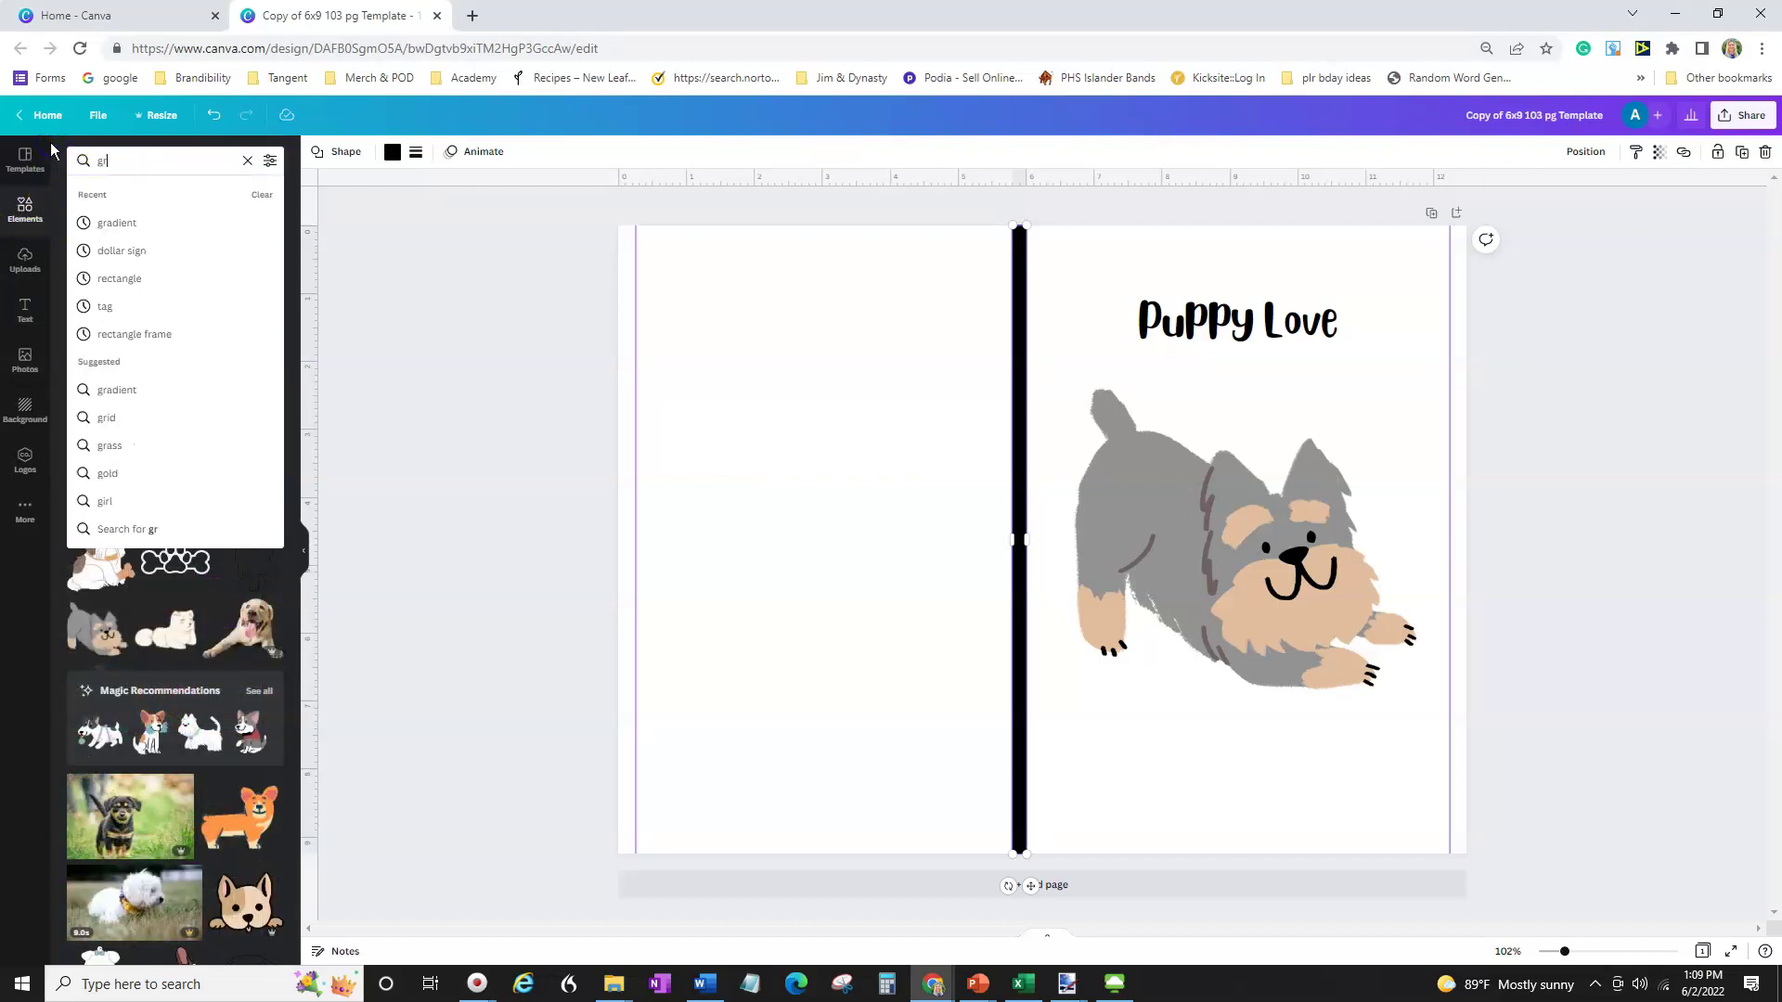
{"action": "left_click", "coordinate": [127, 223]}
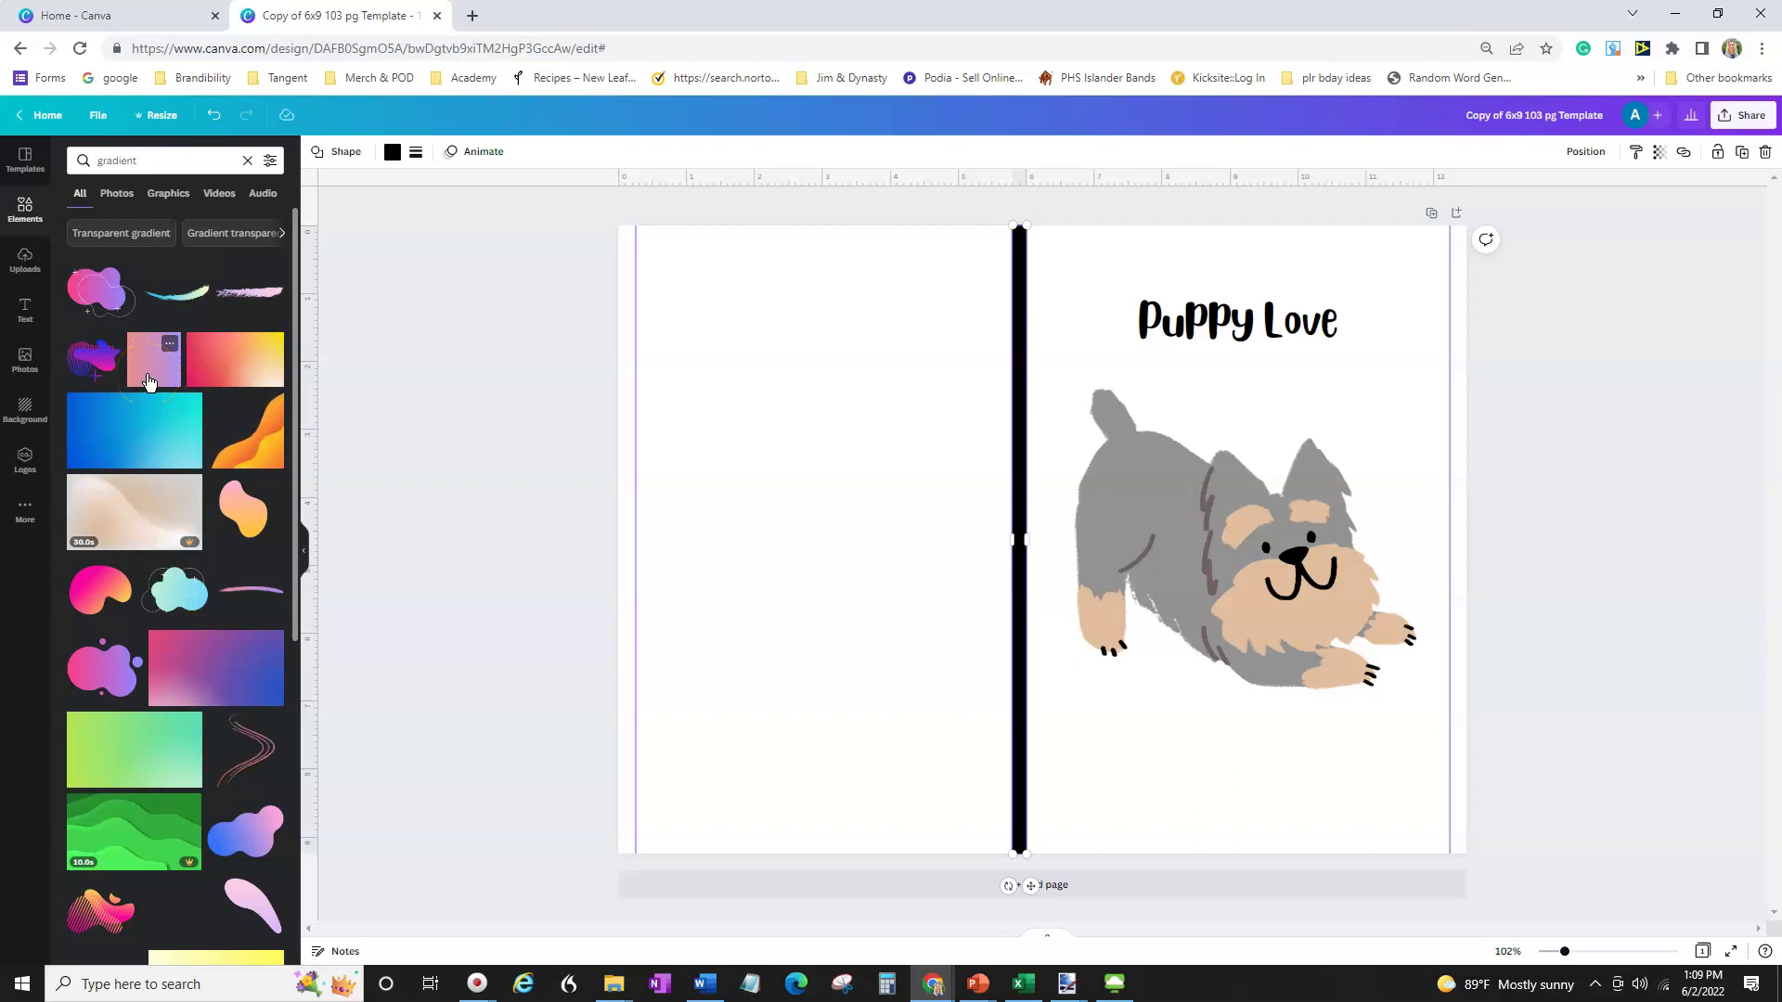
{"action": "left_click", "coordinate": [149, 379]}
Enlarge the gradient from the page's upper-left corner until it covers the whole cover, and send it to the back.
{"action": "left_click_drag", "start_coordinate": [1018, 517], "coordinate": [1008, 519]}
{"action": "left_click_drag", "start_coordinate": [942, 454], "coordinate": [659, 268]}
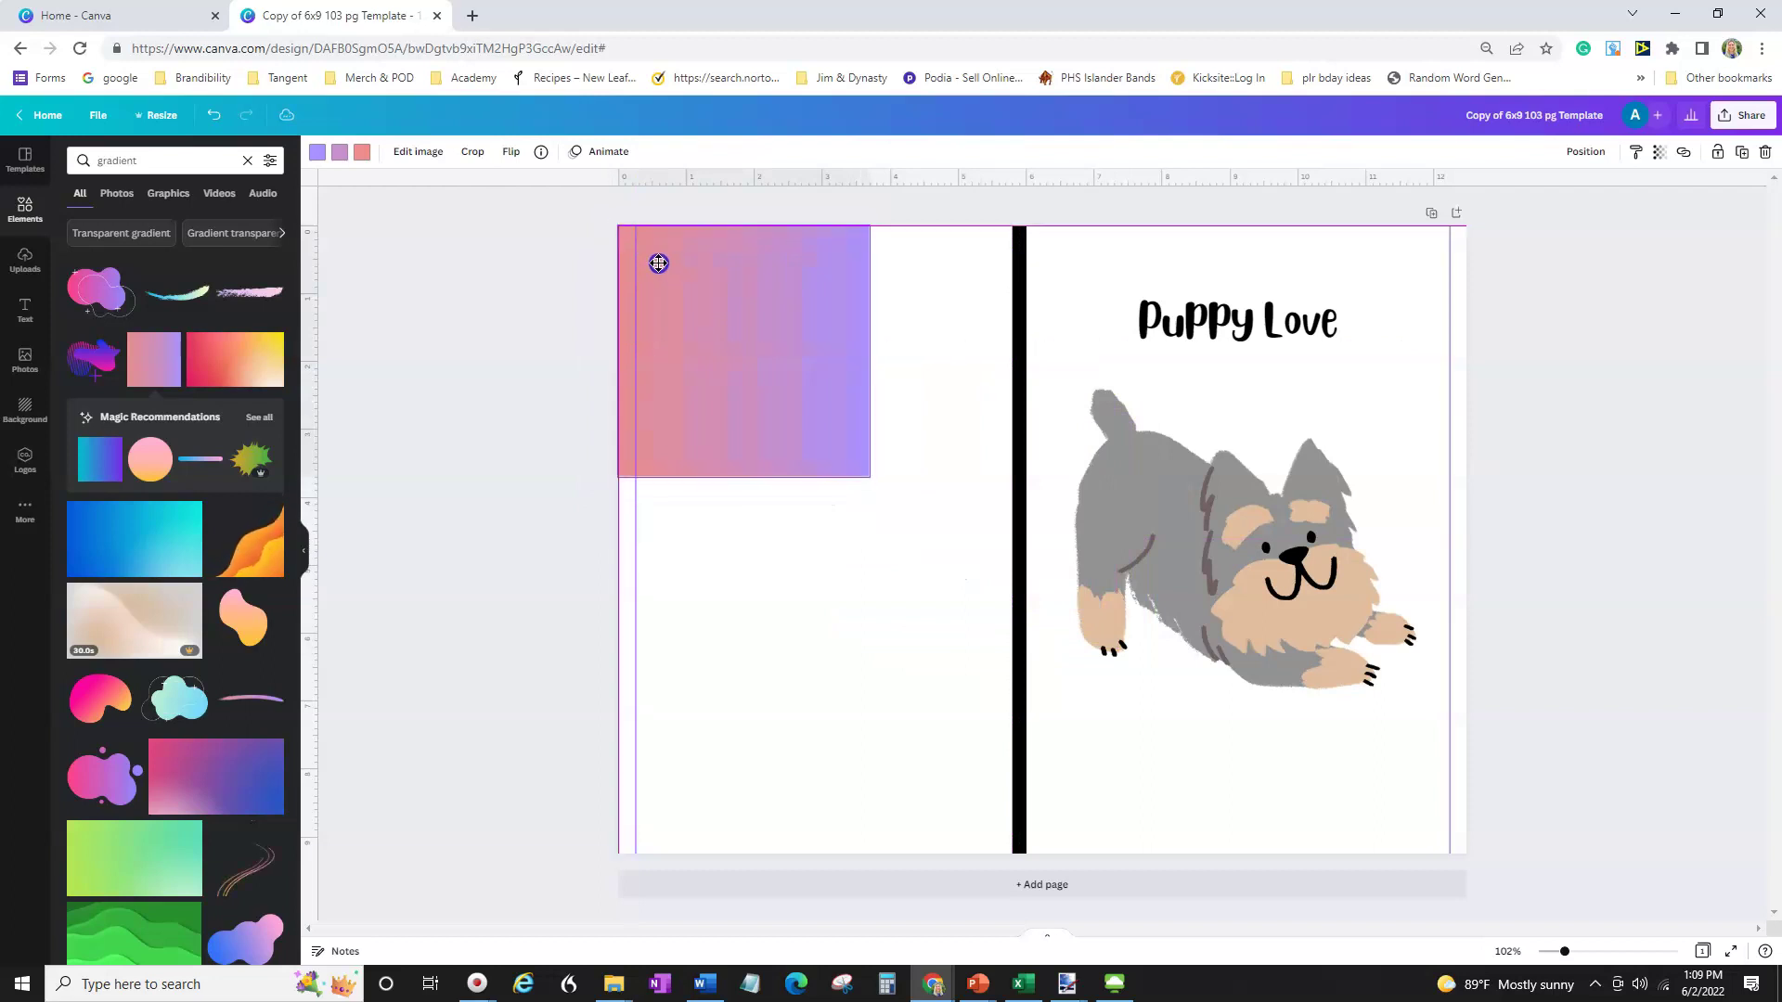
{"action": "left_click_drag", "start_coordinate": [867, 473], "coordinate": [1619, 892]}
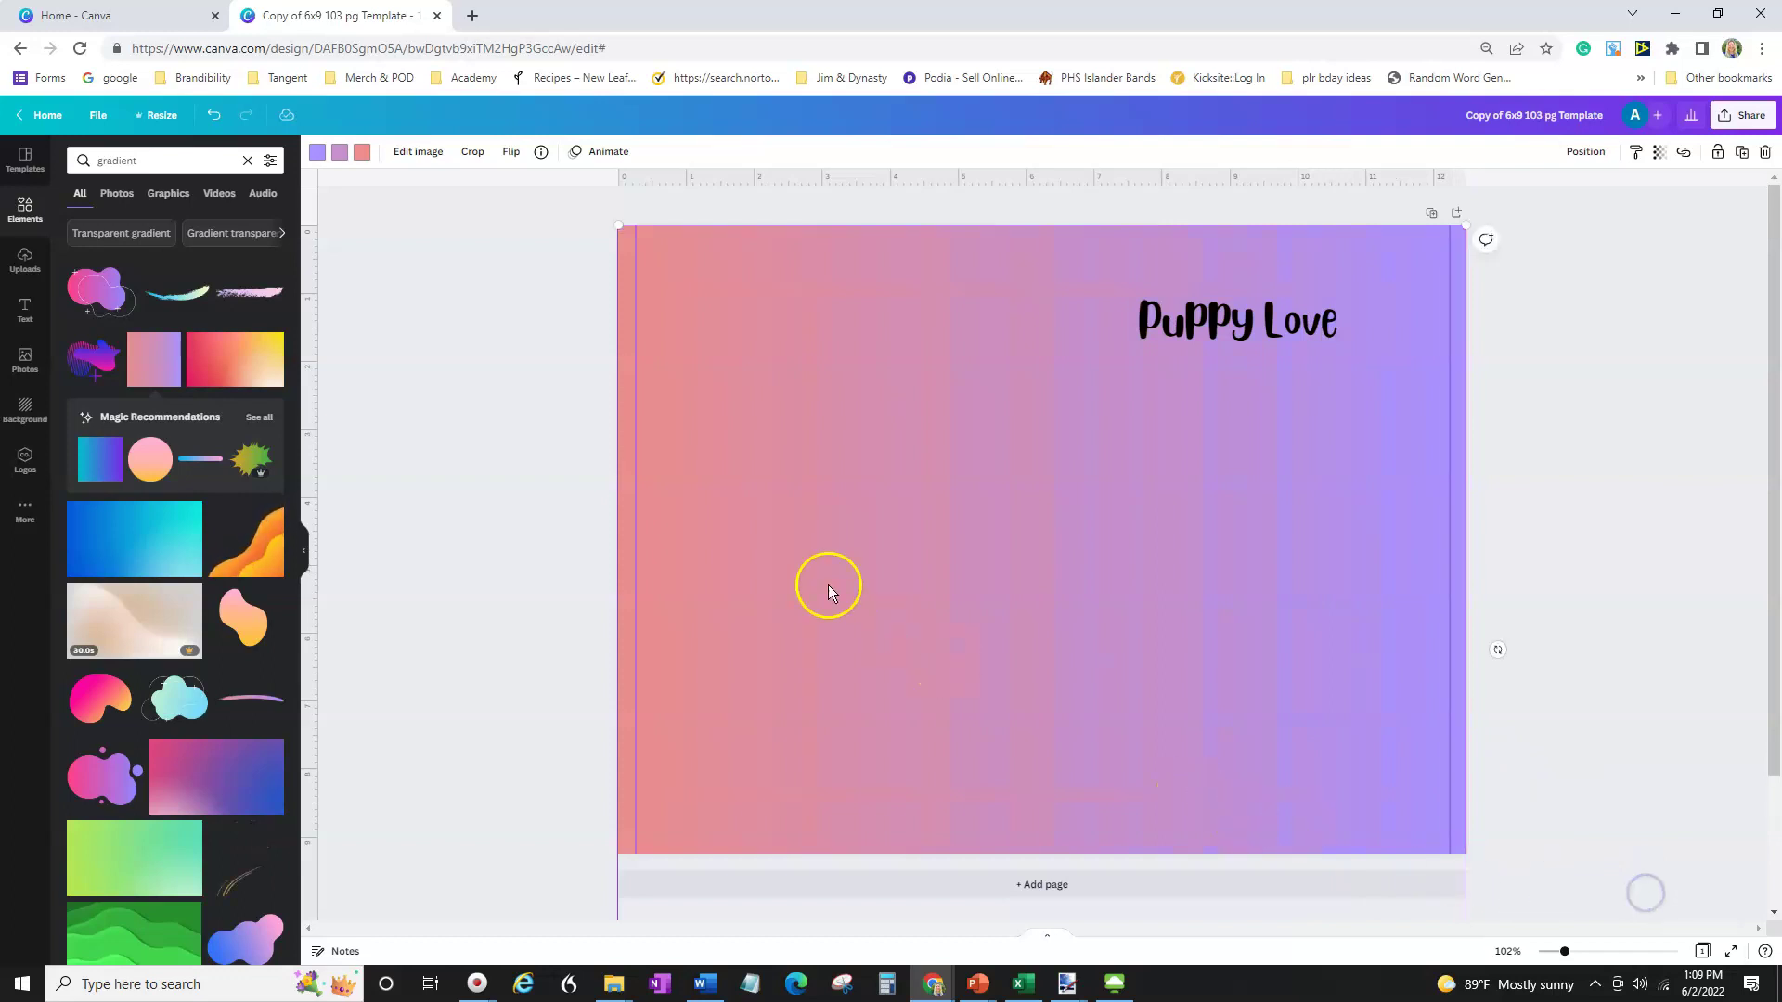
{"action": "left_click", "coordinate": [1585, 151]}
{"action": "left_click", "coordinate": [1533, 222]}
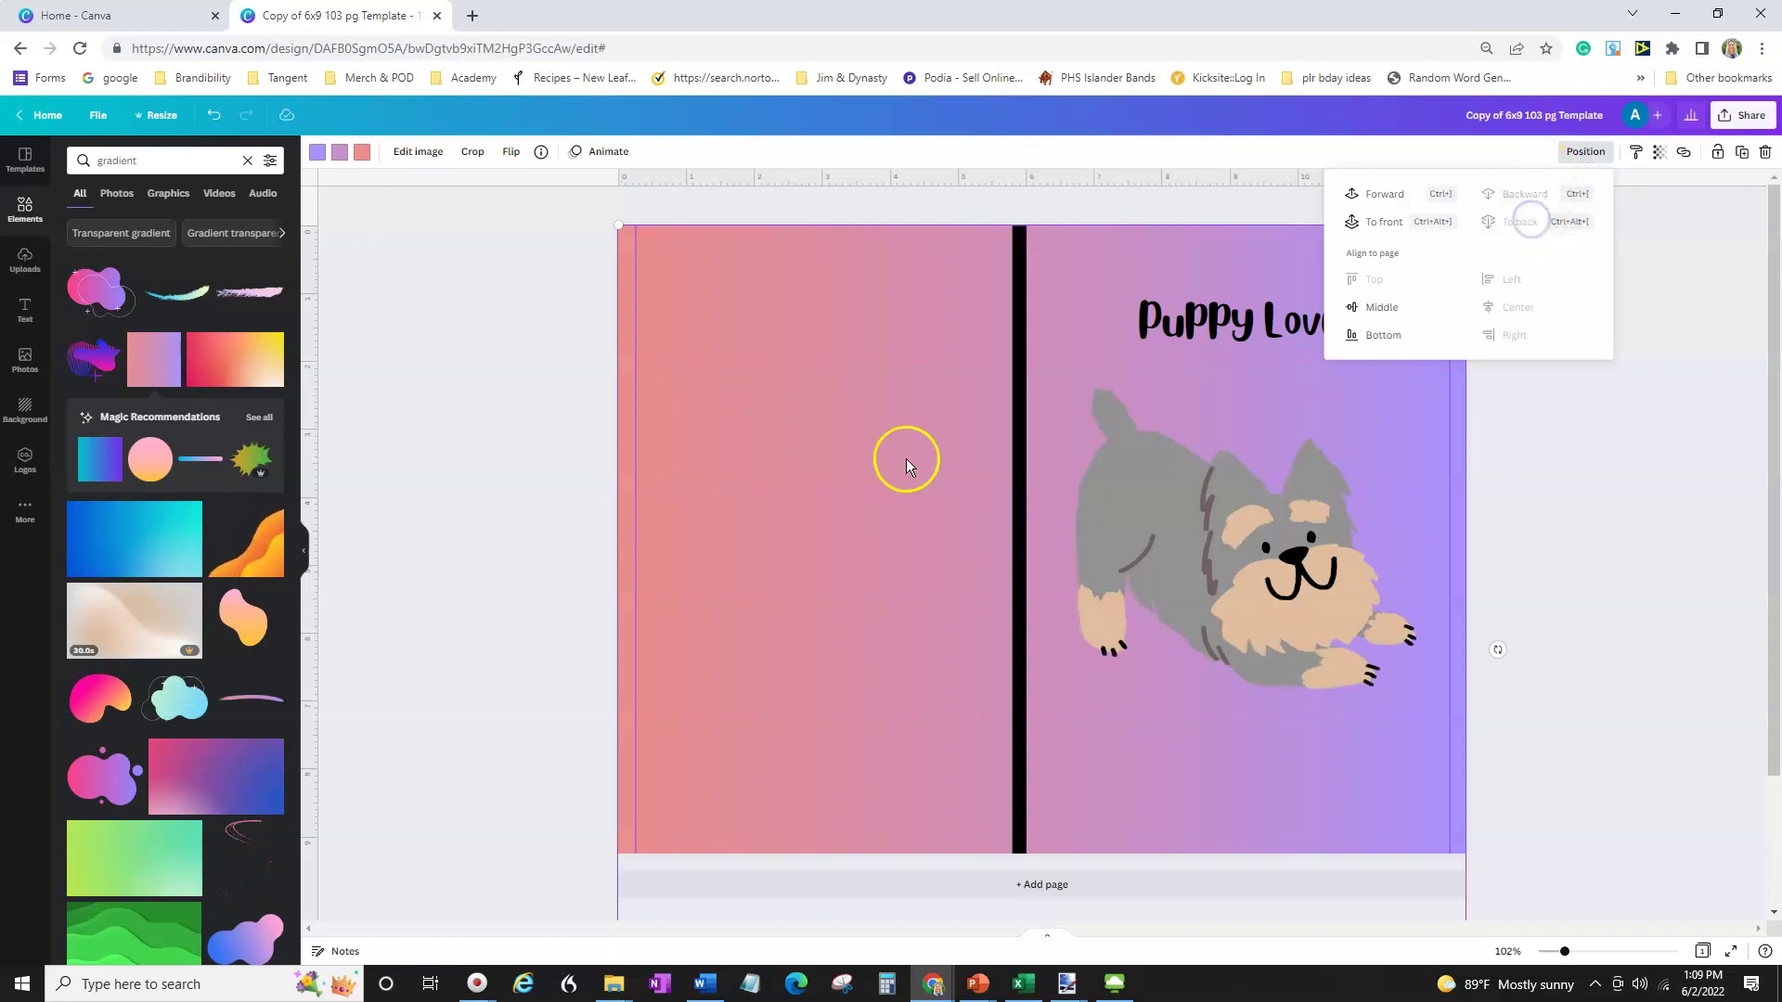
Recolor the gradient's purple end with the Berry Jar dark red and its middle with the Berry Woodsy Day coral red.
{"action": "left_click", "coordinate": [364, 152]}
{"action": "left_click", "coordinate": [316, 153]}
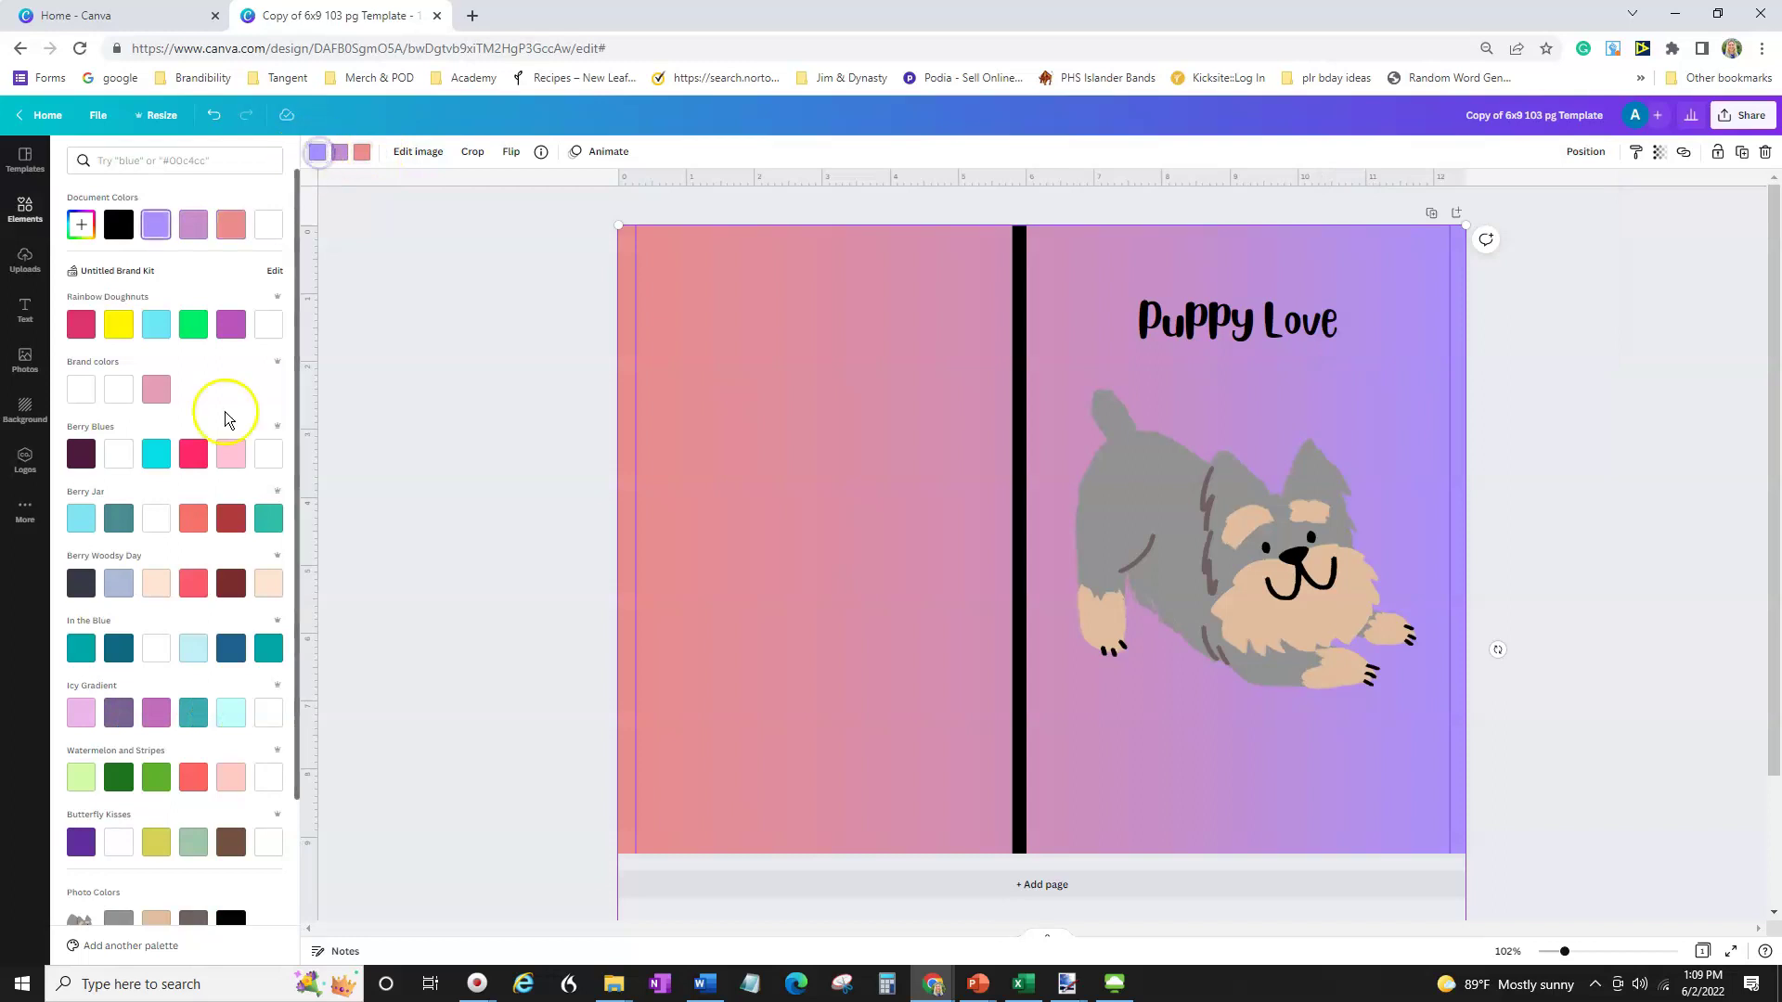
{"action": "left_click", "coordinate": [231, 520]}
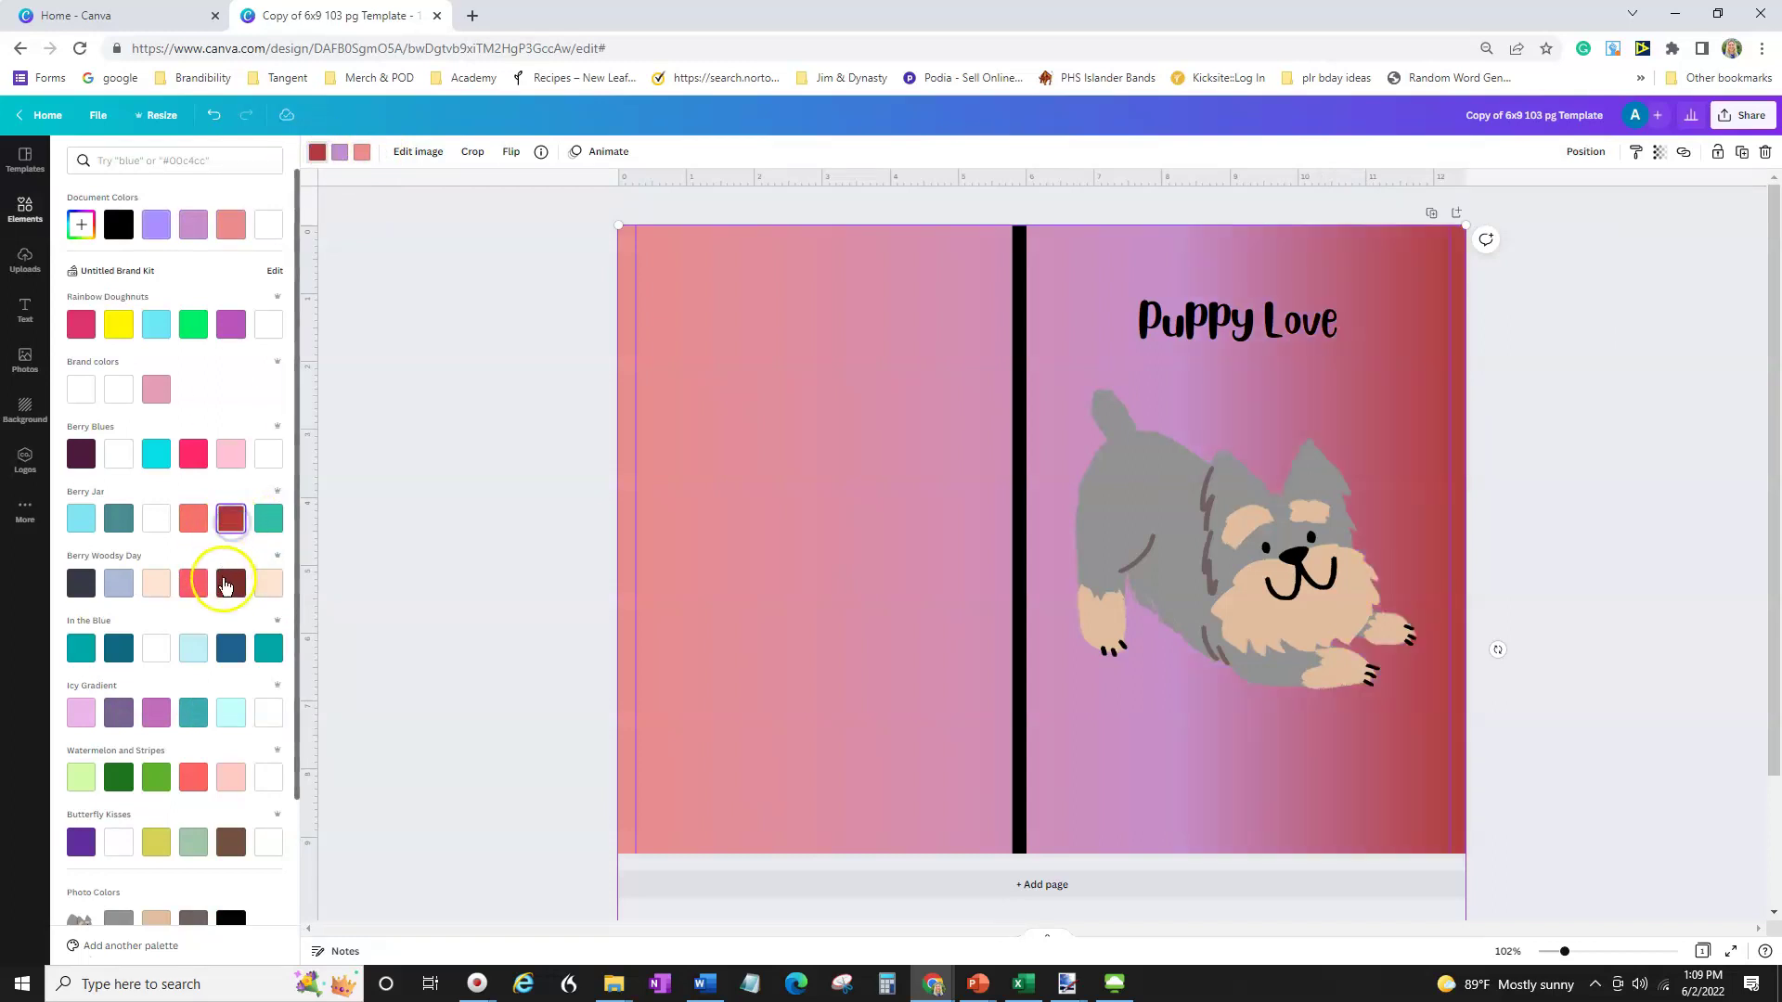
{"action": "left_click", "coordinate": [340, 154]}
{"action": "left_click", "coordinate": [194, 585]}
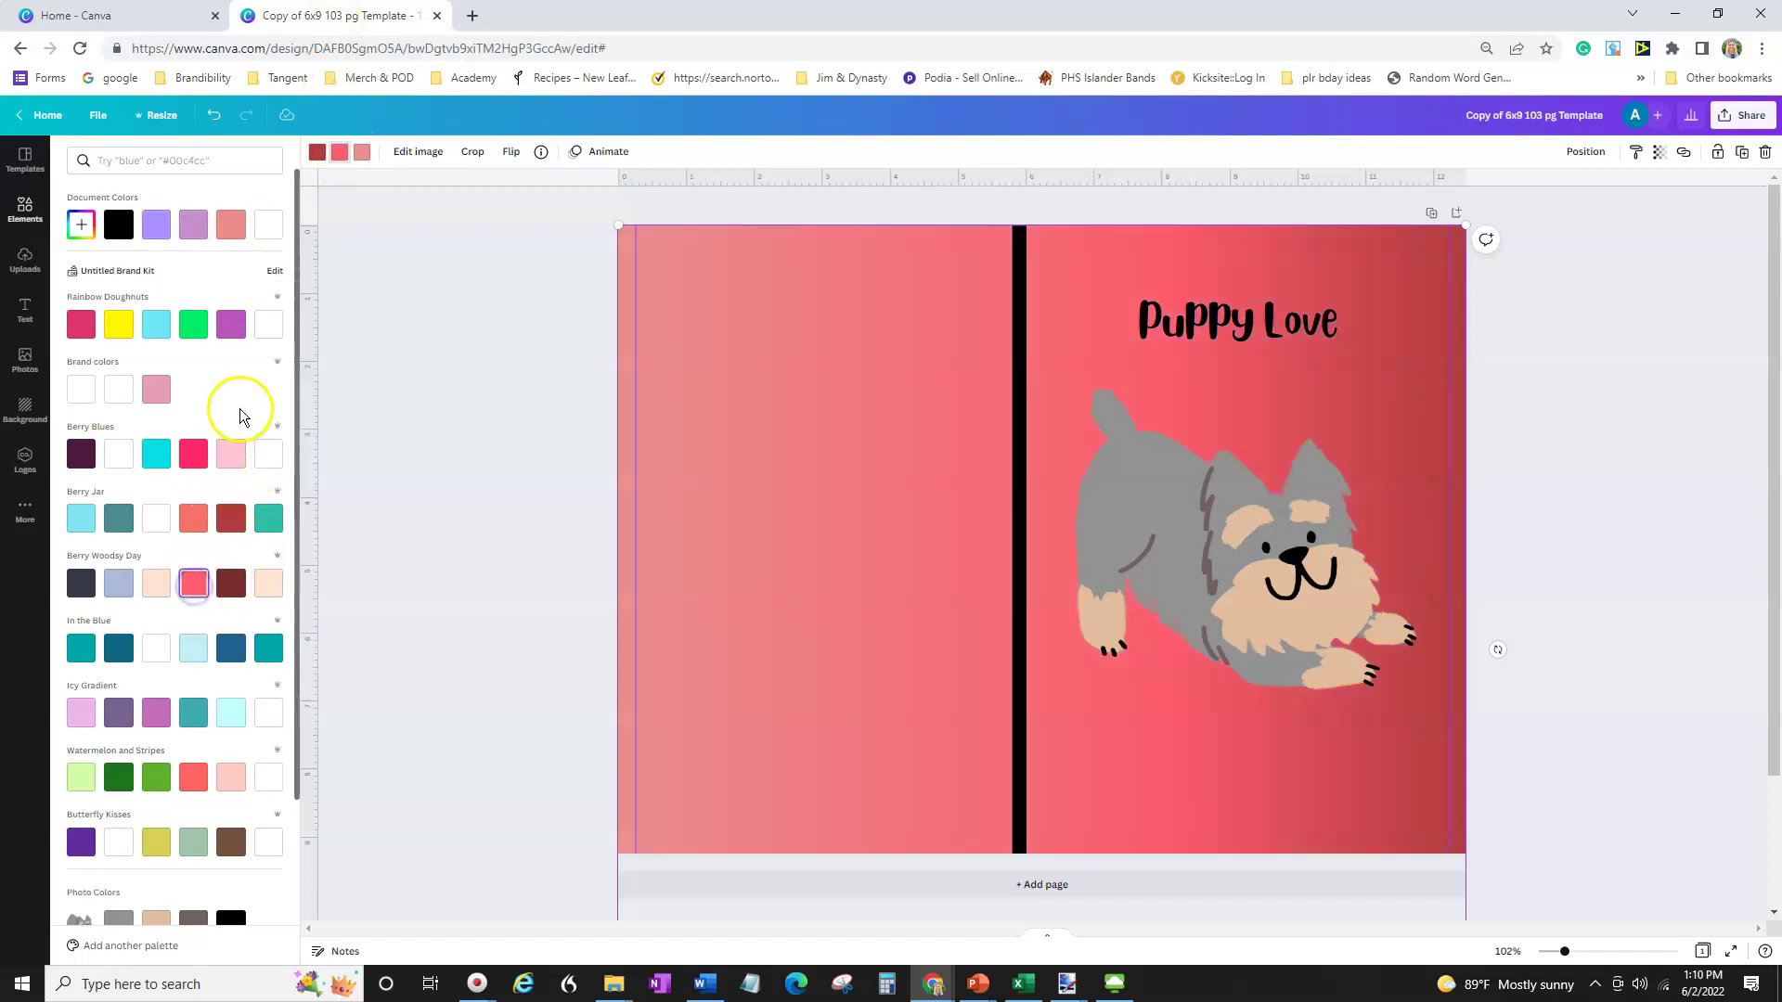
Try white and the Berry Blues light pink as the gradient's color on the back cover's outer edge.
{"action": "left_click", "coordinate": [361, 154]}
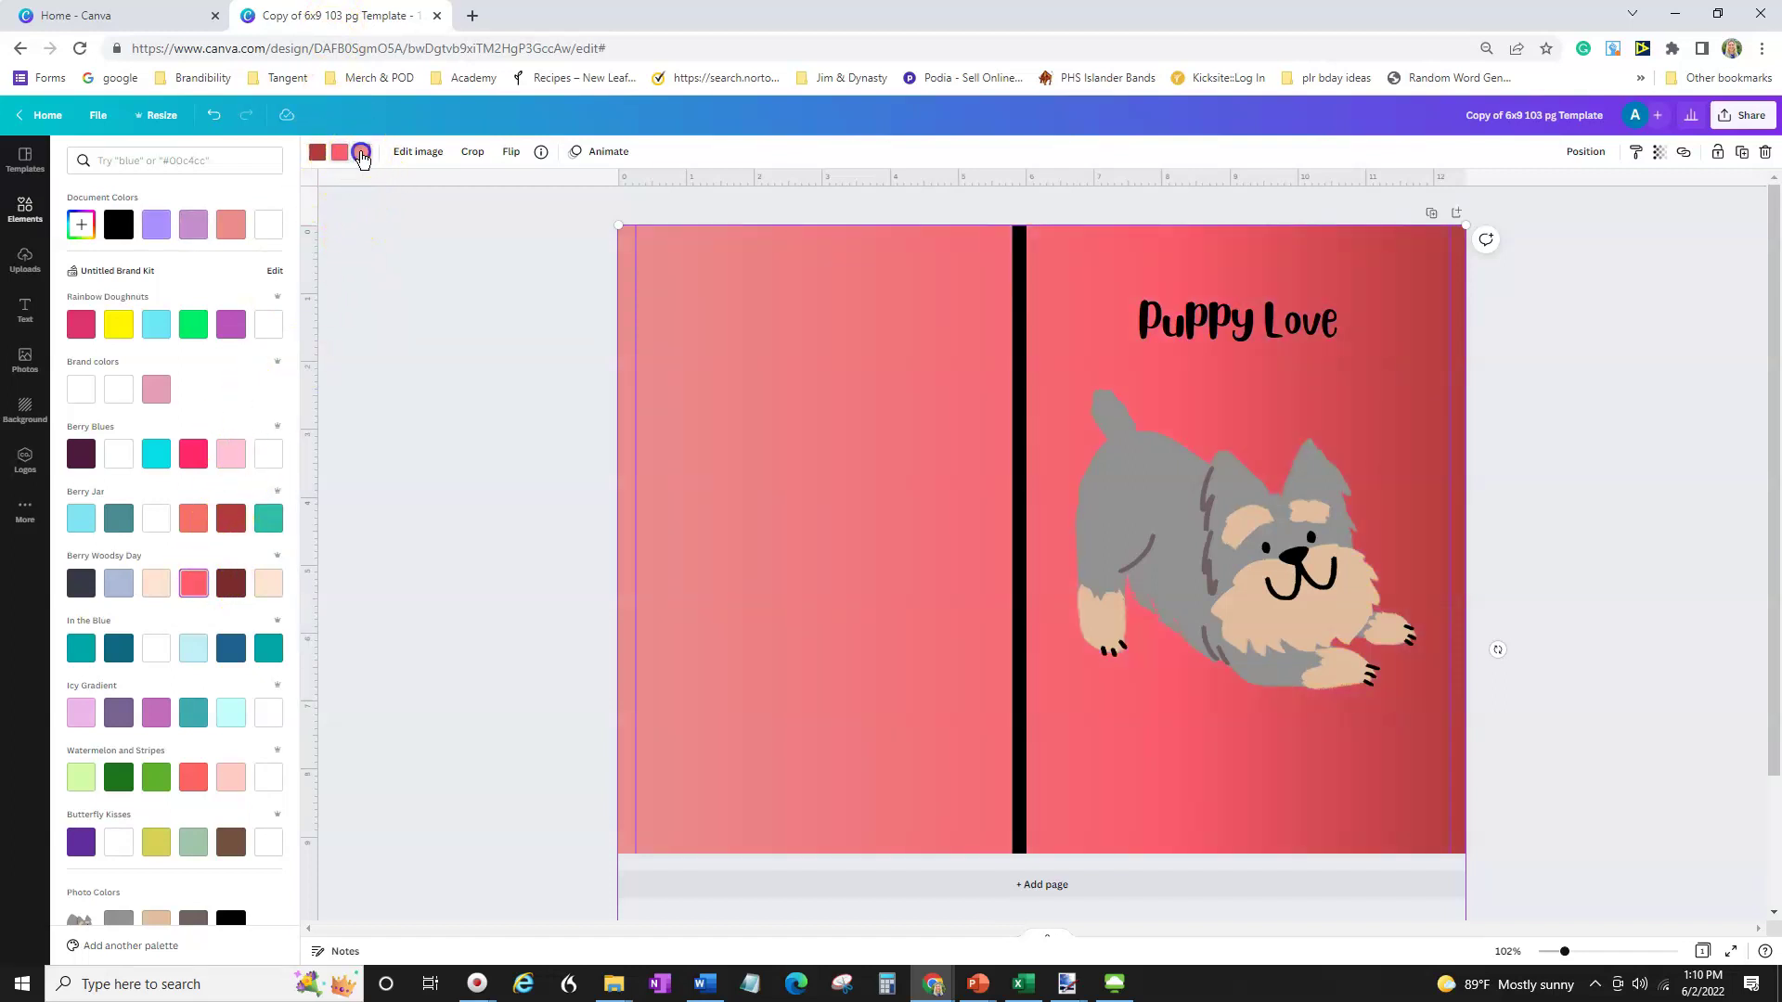
{"action": "left_click", "coordinate": [268, 454]}
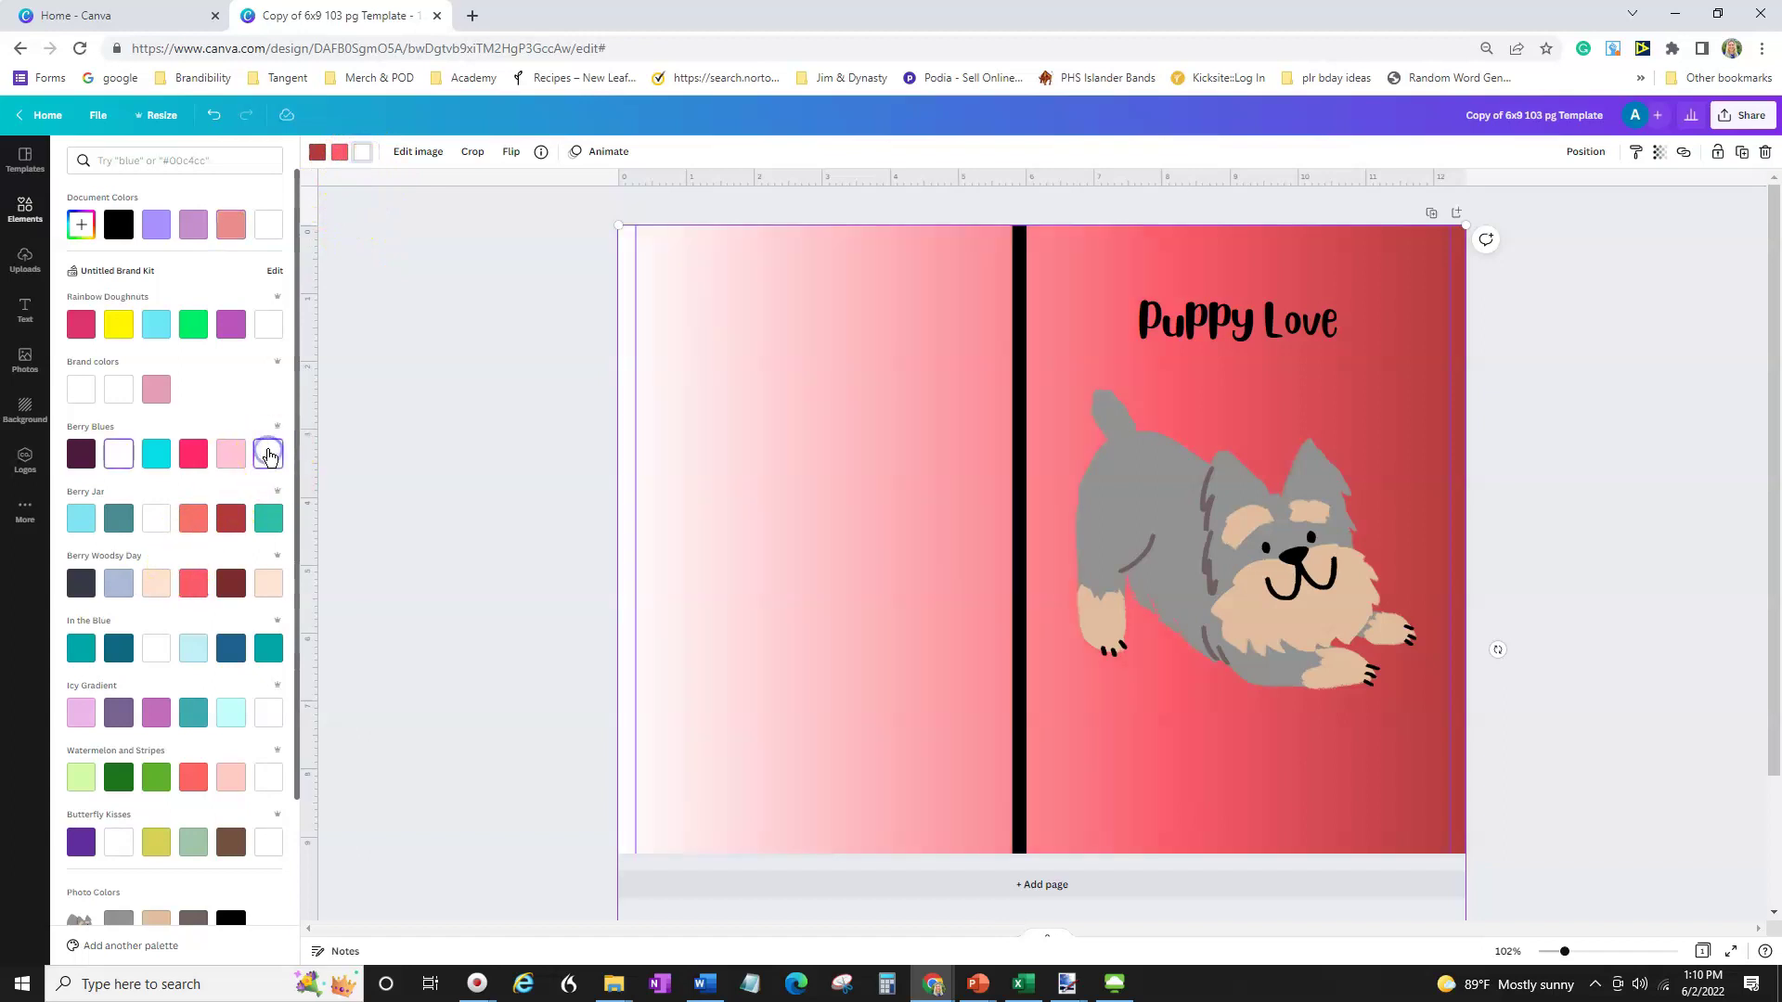
{"action": "left_click", "coordinate": [234, 457]}
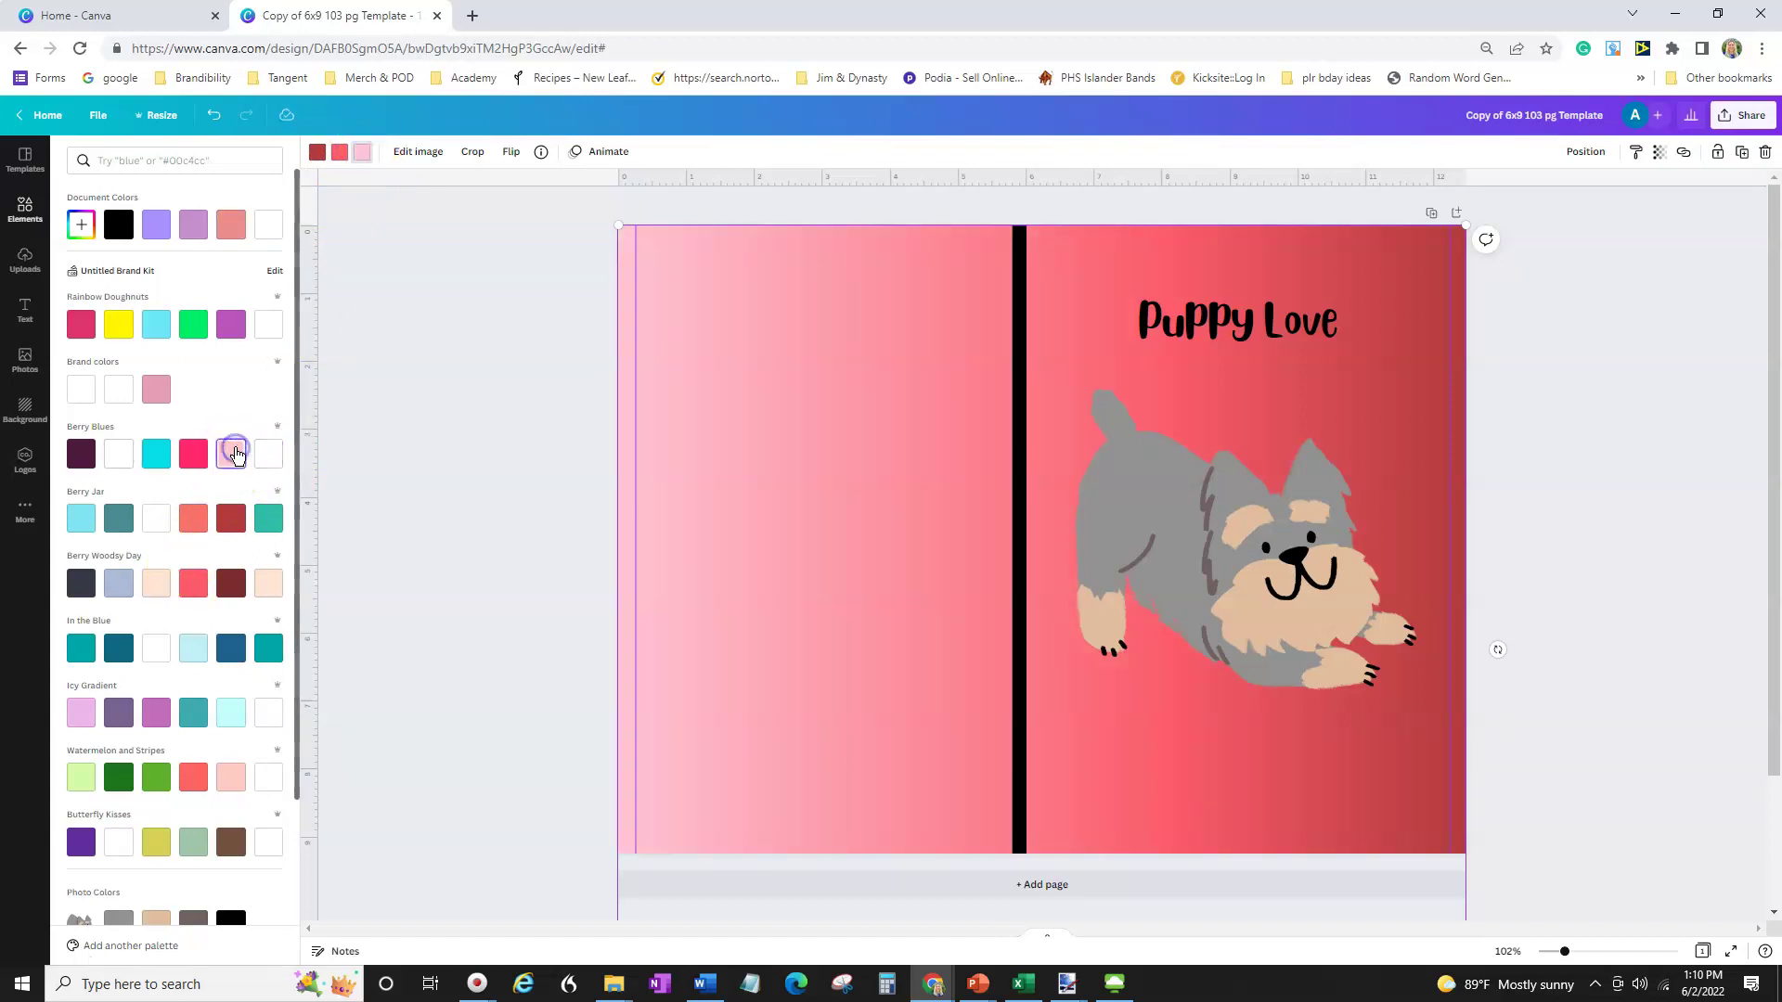
Try the default bright red as the gradient's color on the front cover's outer edge.
{"action": "left_click", "coordinate": [317, 153]}
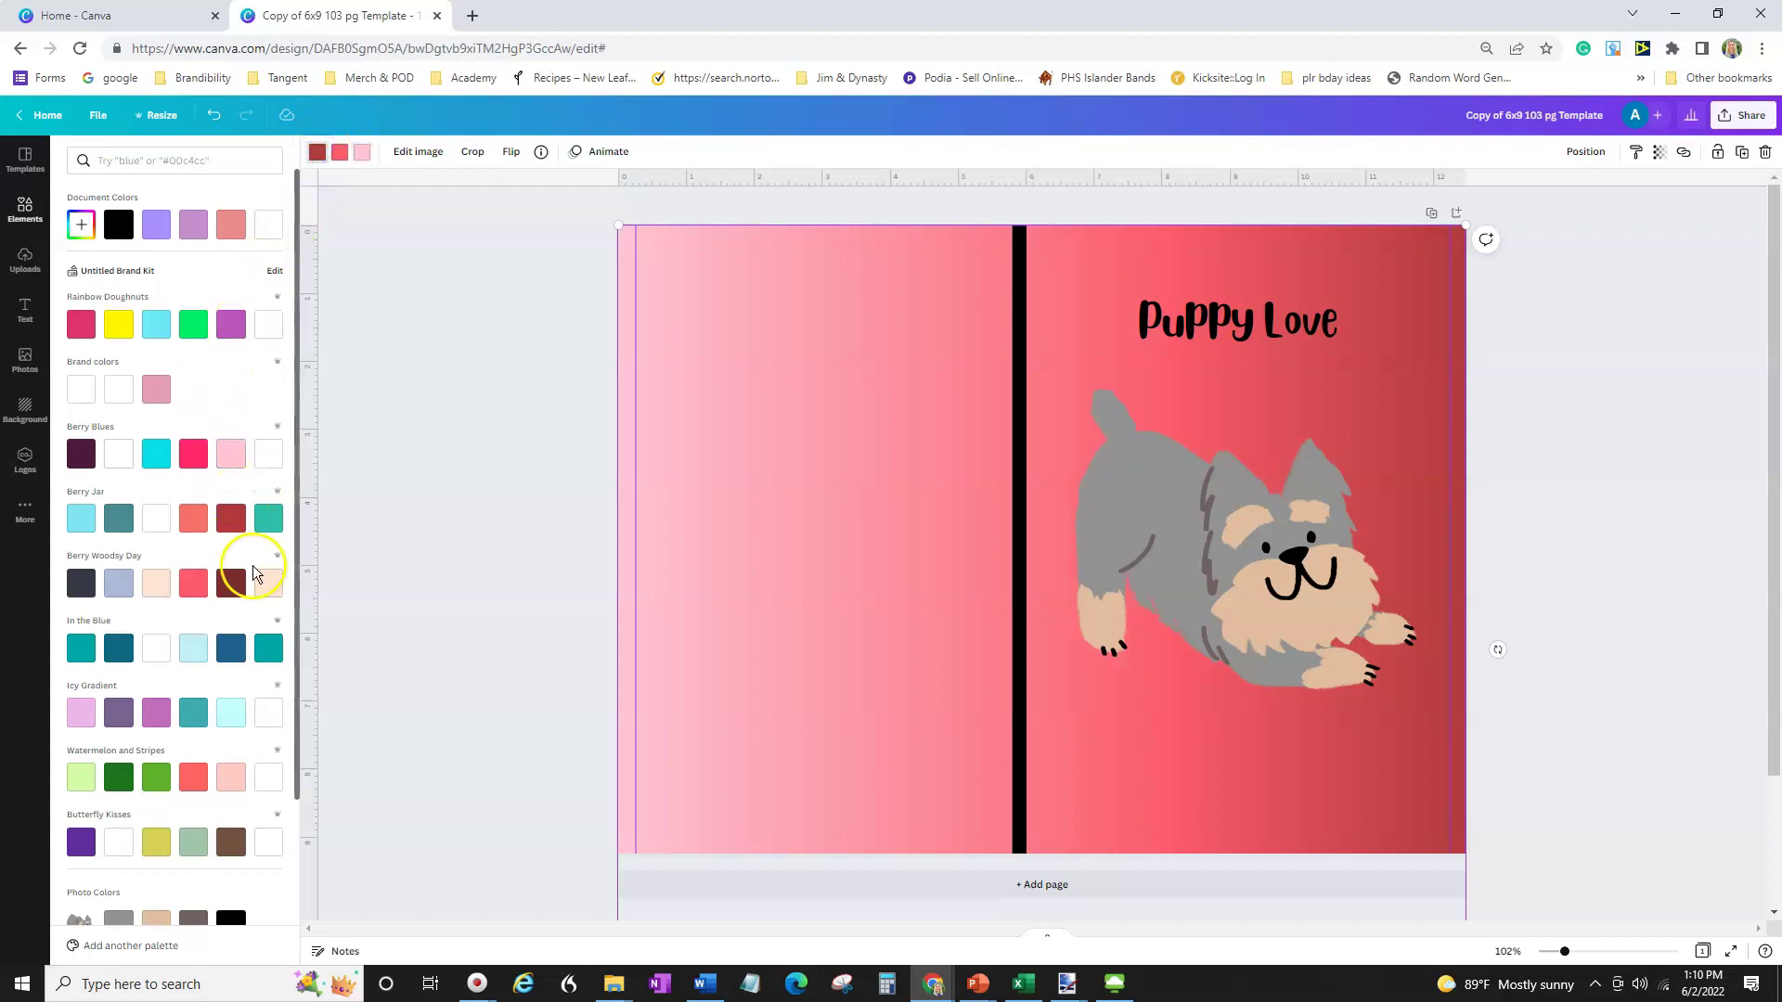
{"action": "left_click", "coordinate": [232, 518]}
{"action": "scroll", "coordinate": [182, 438], "scroll_direction": "down", "scroll_amount": 3}
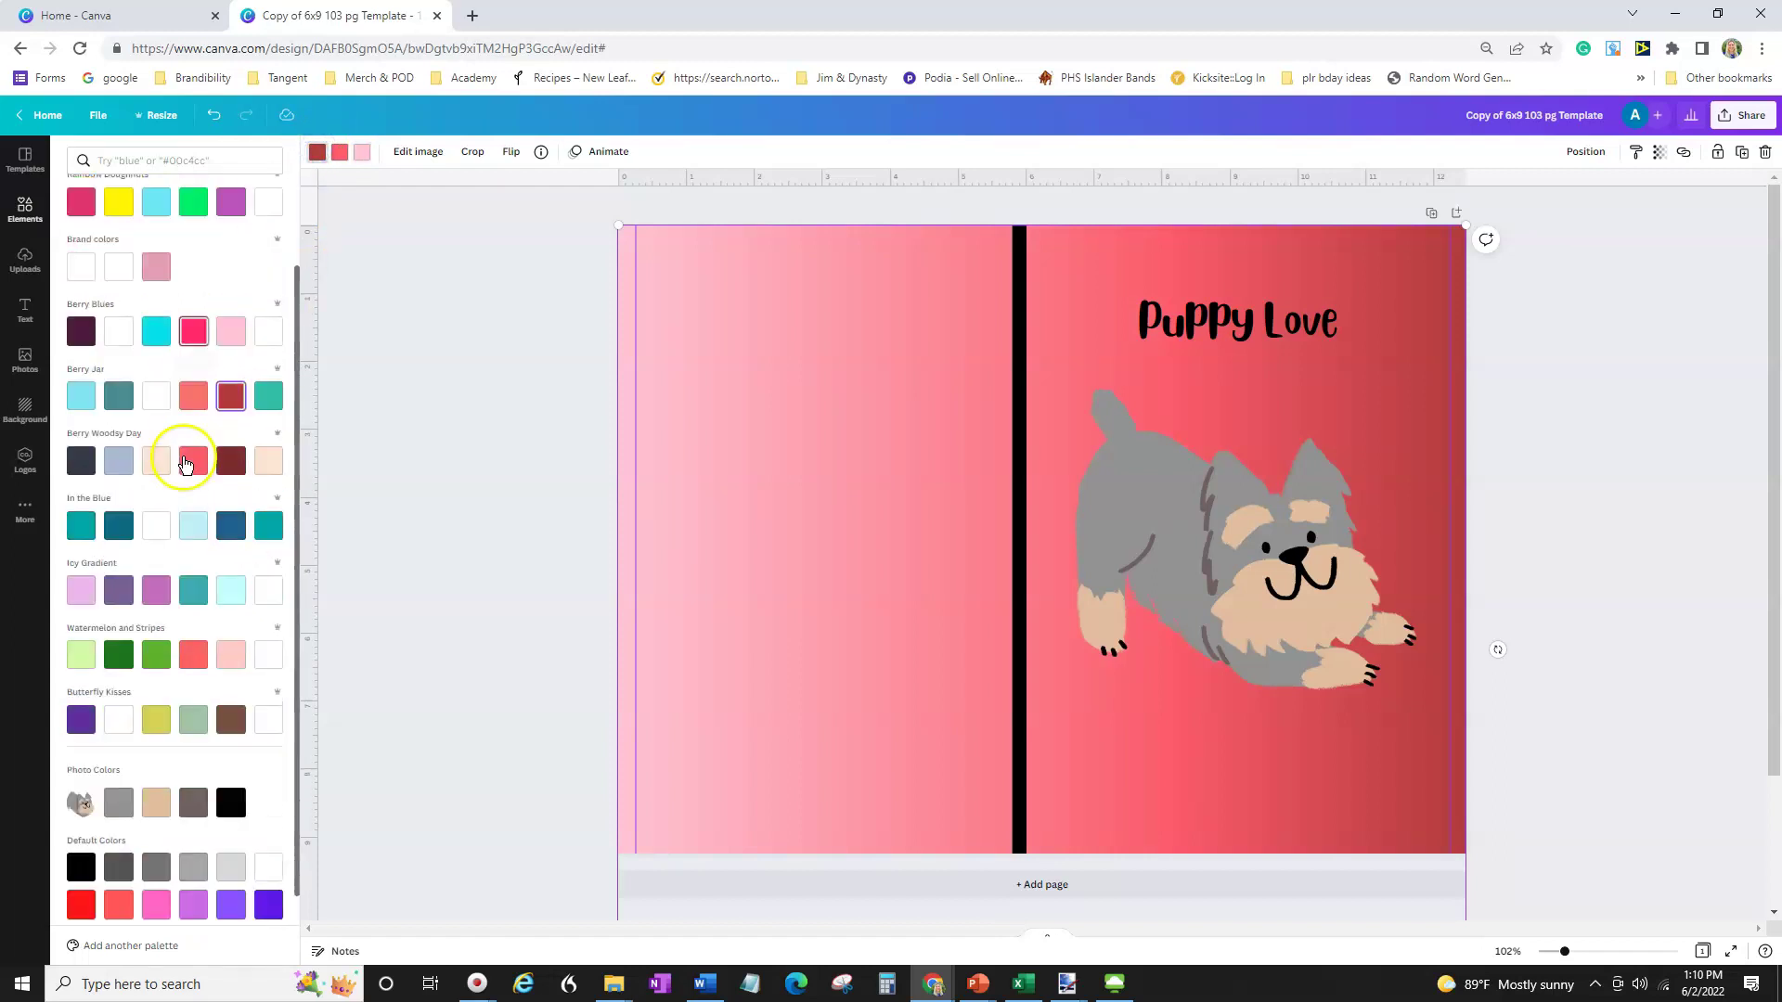
{"action": "left_click", "coordinate": [81, 818]}
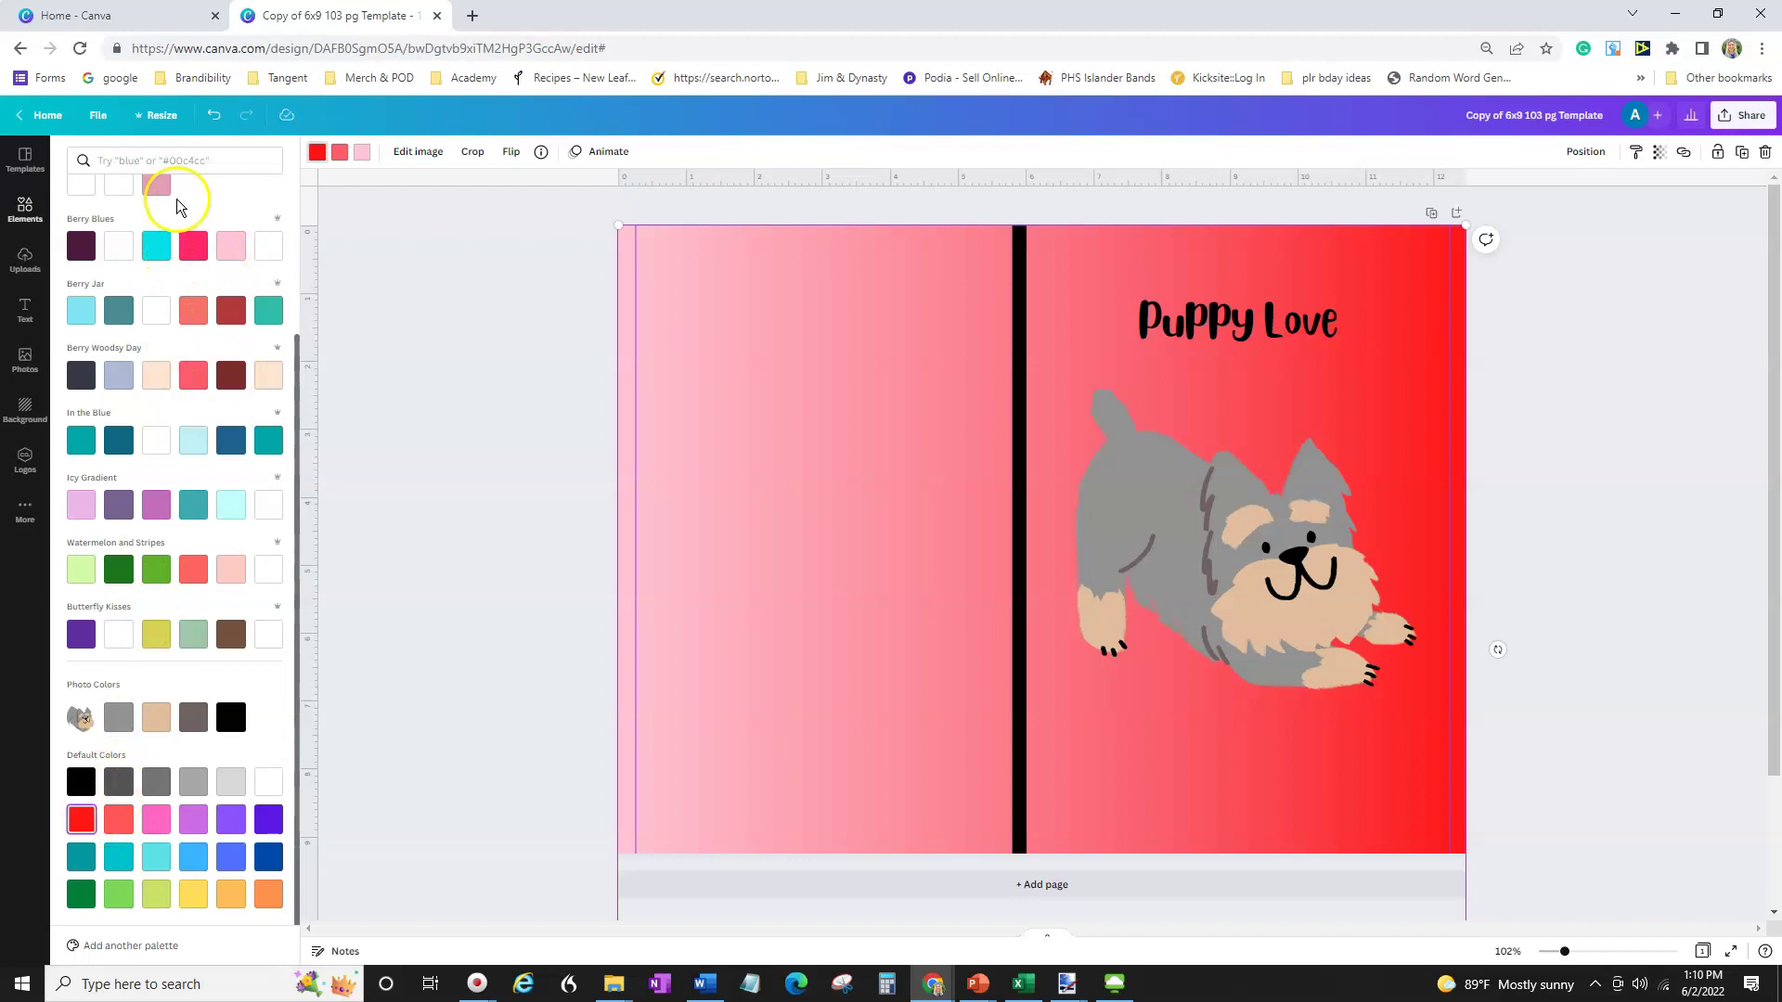
Set both outer colors of the gradient to the Berry Jar dark red.
{"action": "left_click", "coordinate": [231, 318]}
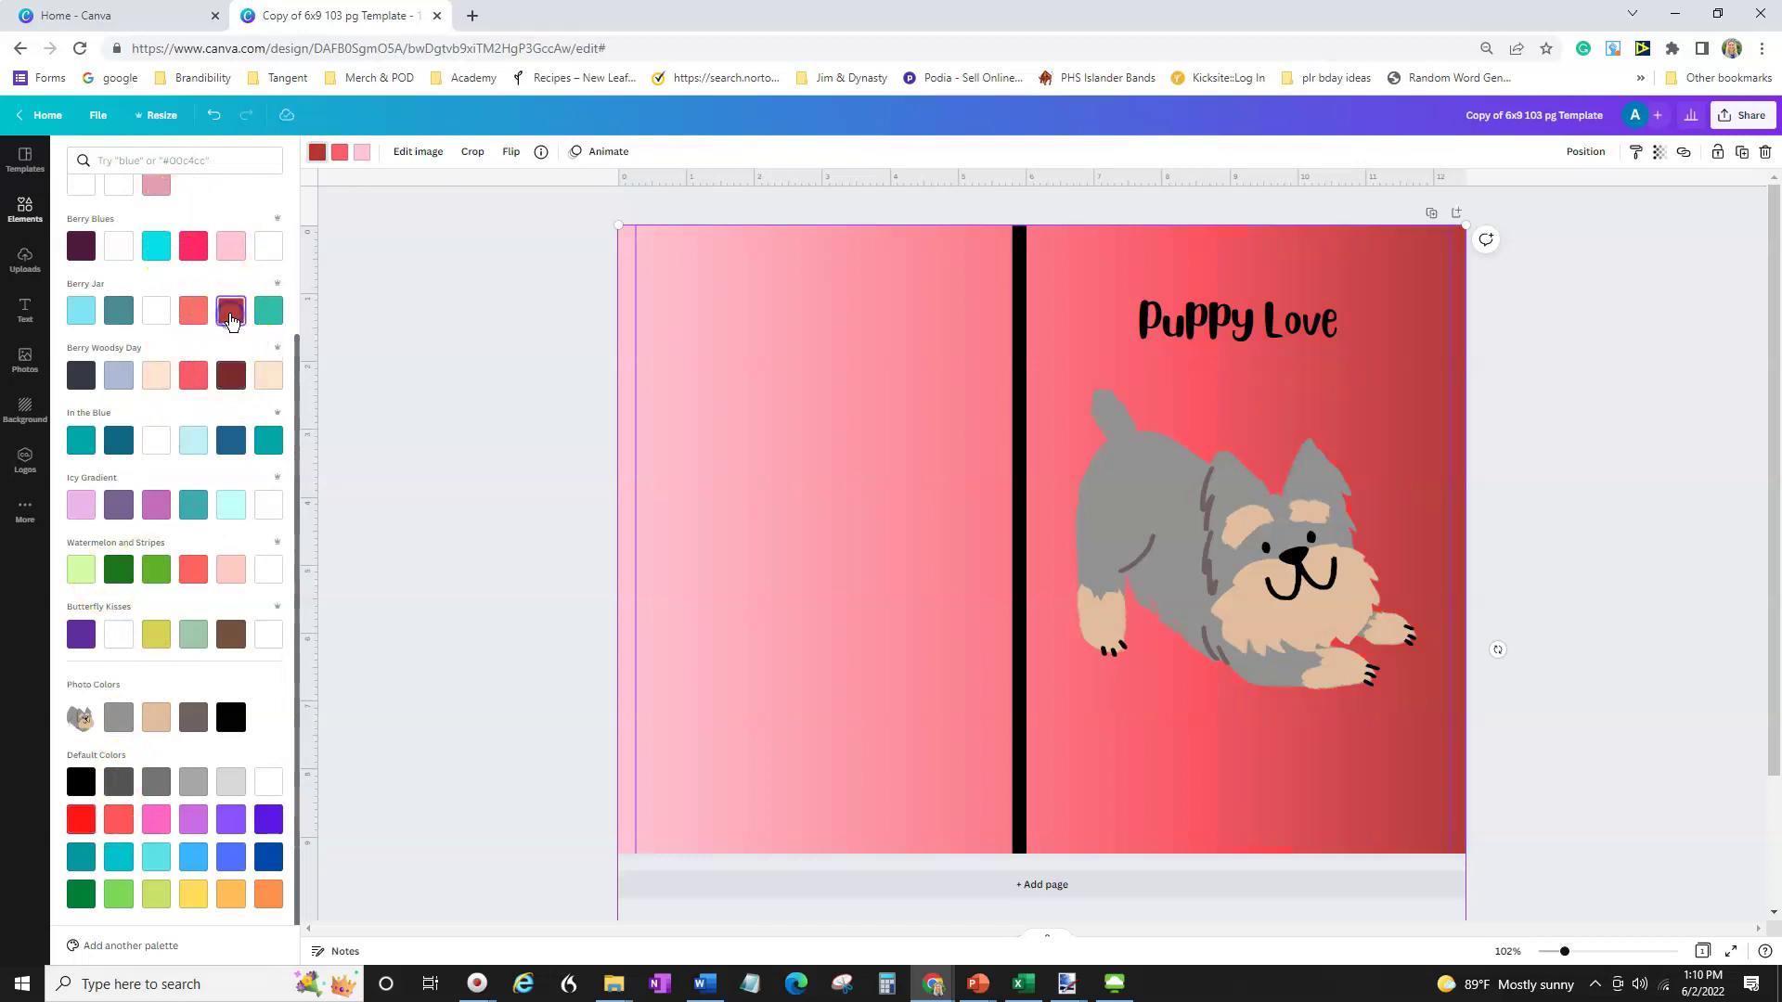
{"action": "left_click", "coordinate": [367, 160]}
{"action": "left_click", "coordinate": [231, 309]}
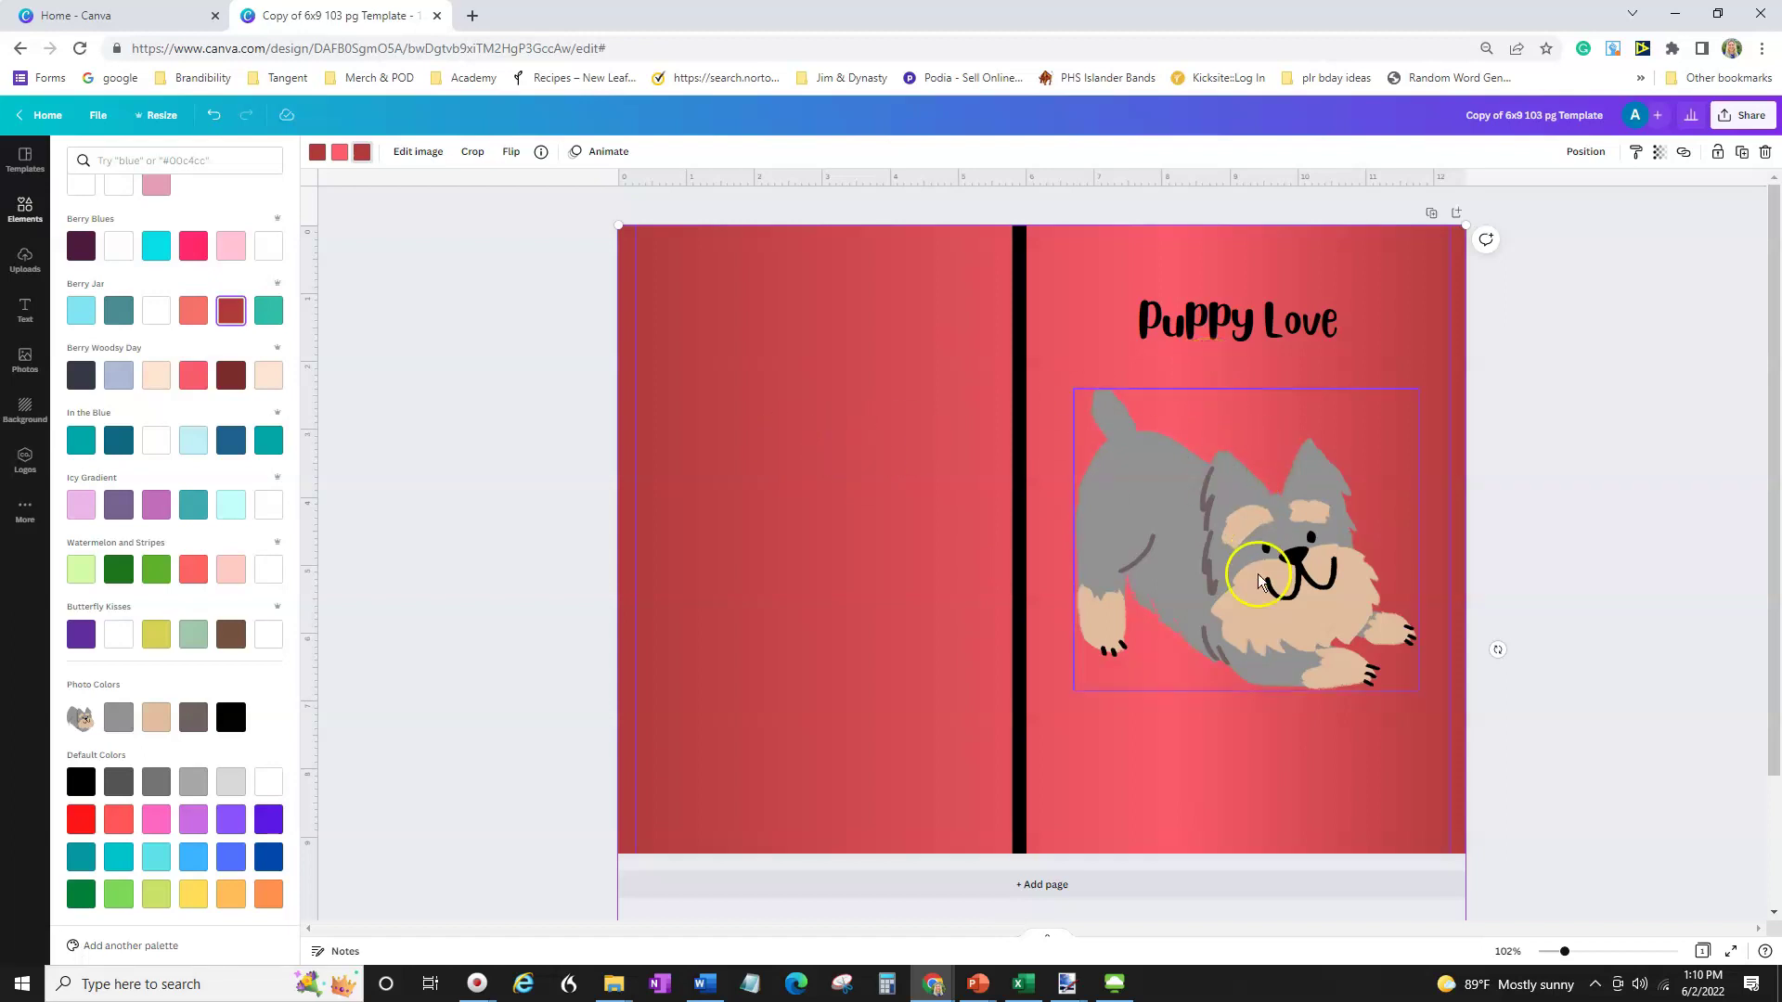
Curve the "Puppy Love" title into an arch with a curve value of 52.
{"action": "left_click", "coordinate": [1260, 325]}
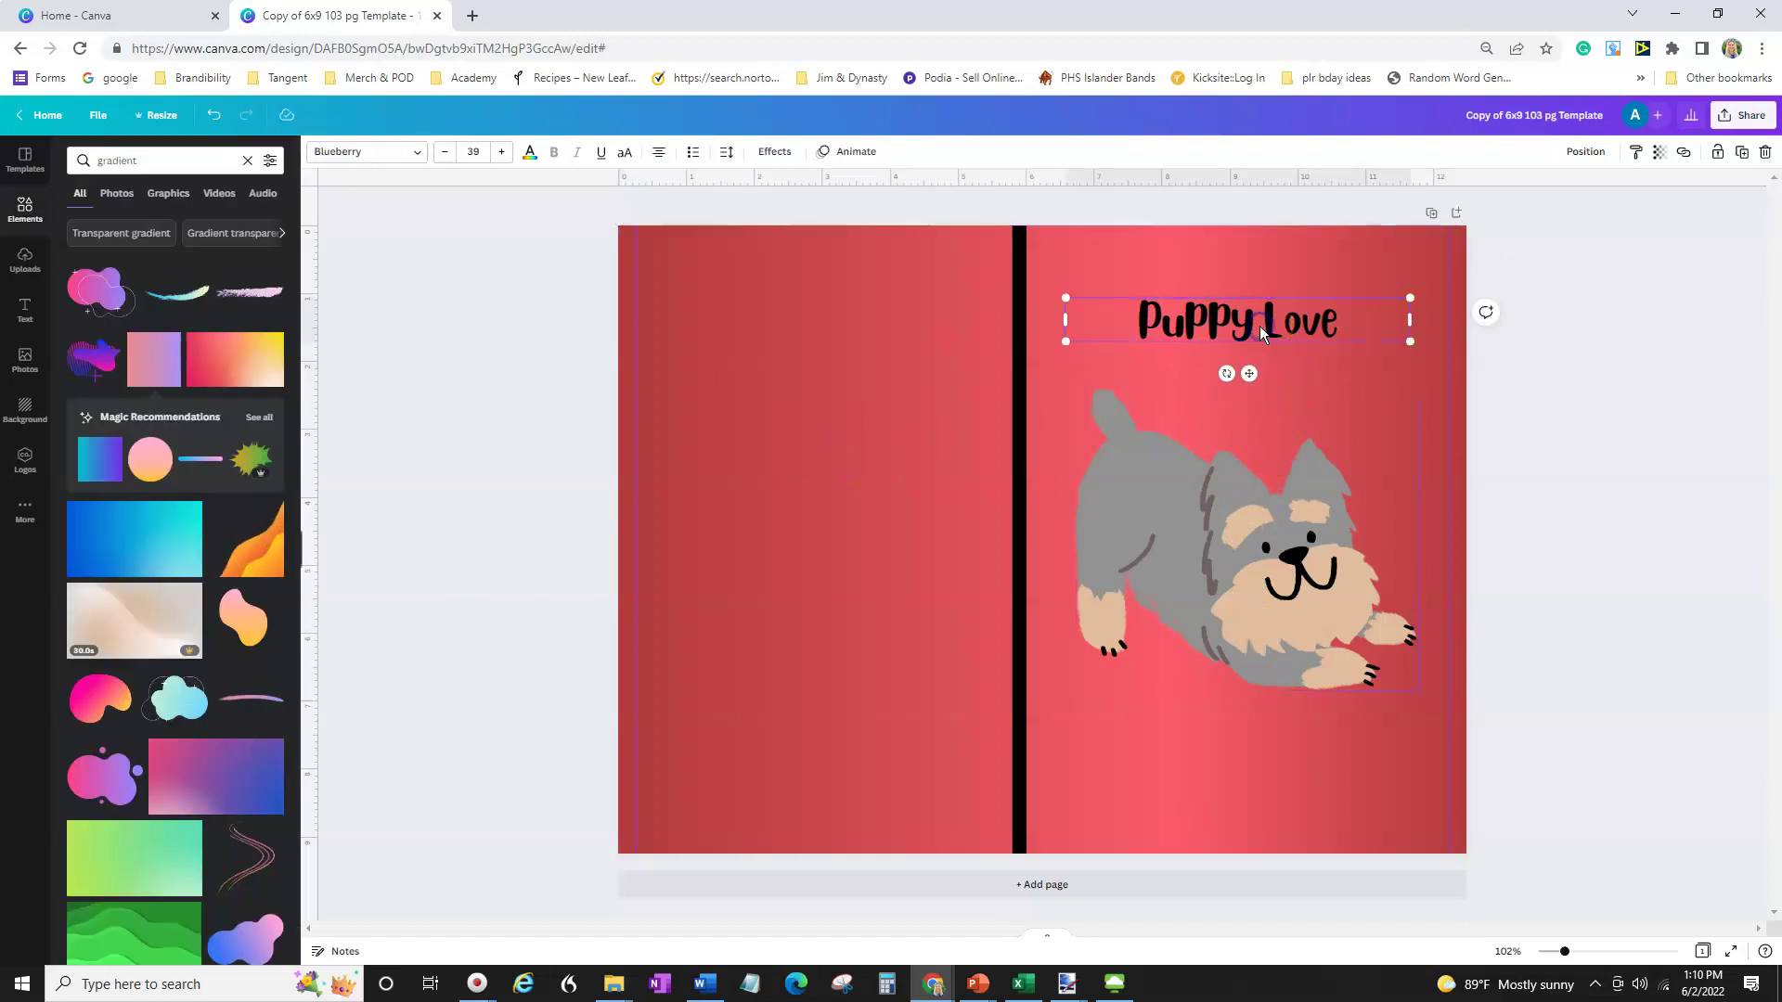
{"action": "left_click", "coordinate": [777, 153]}
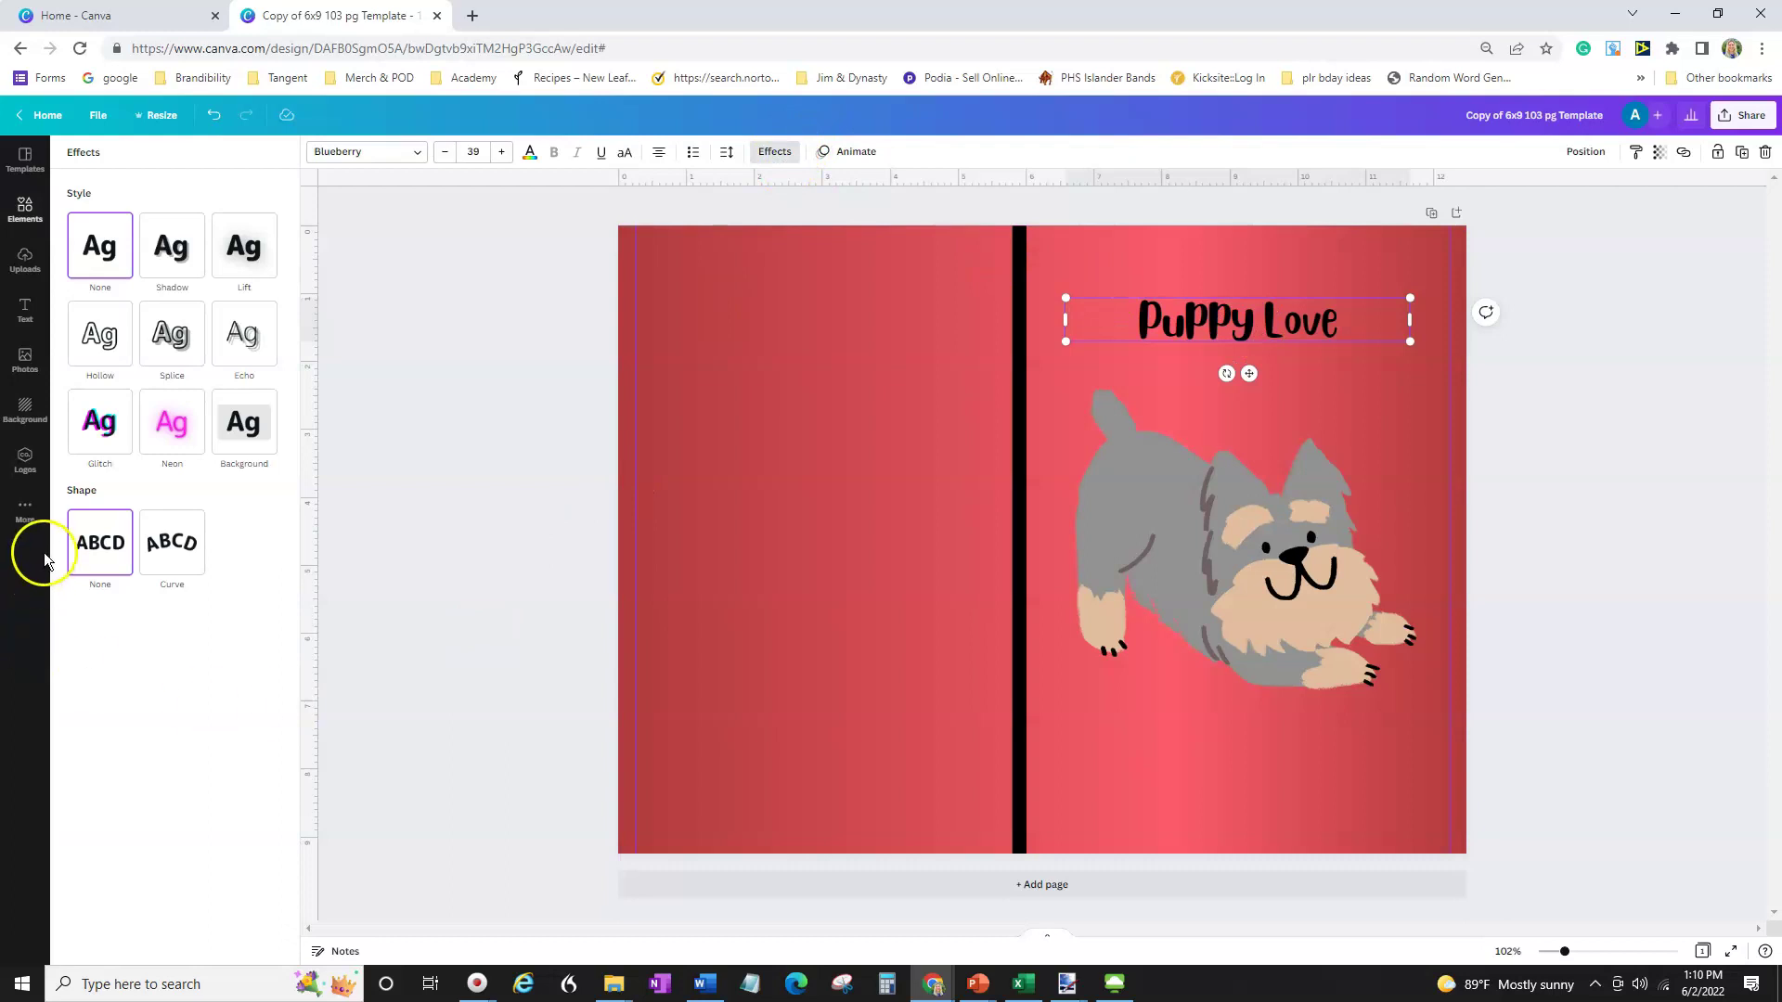
{"action": "left_click", "coordinate": [179, 567]}
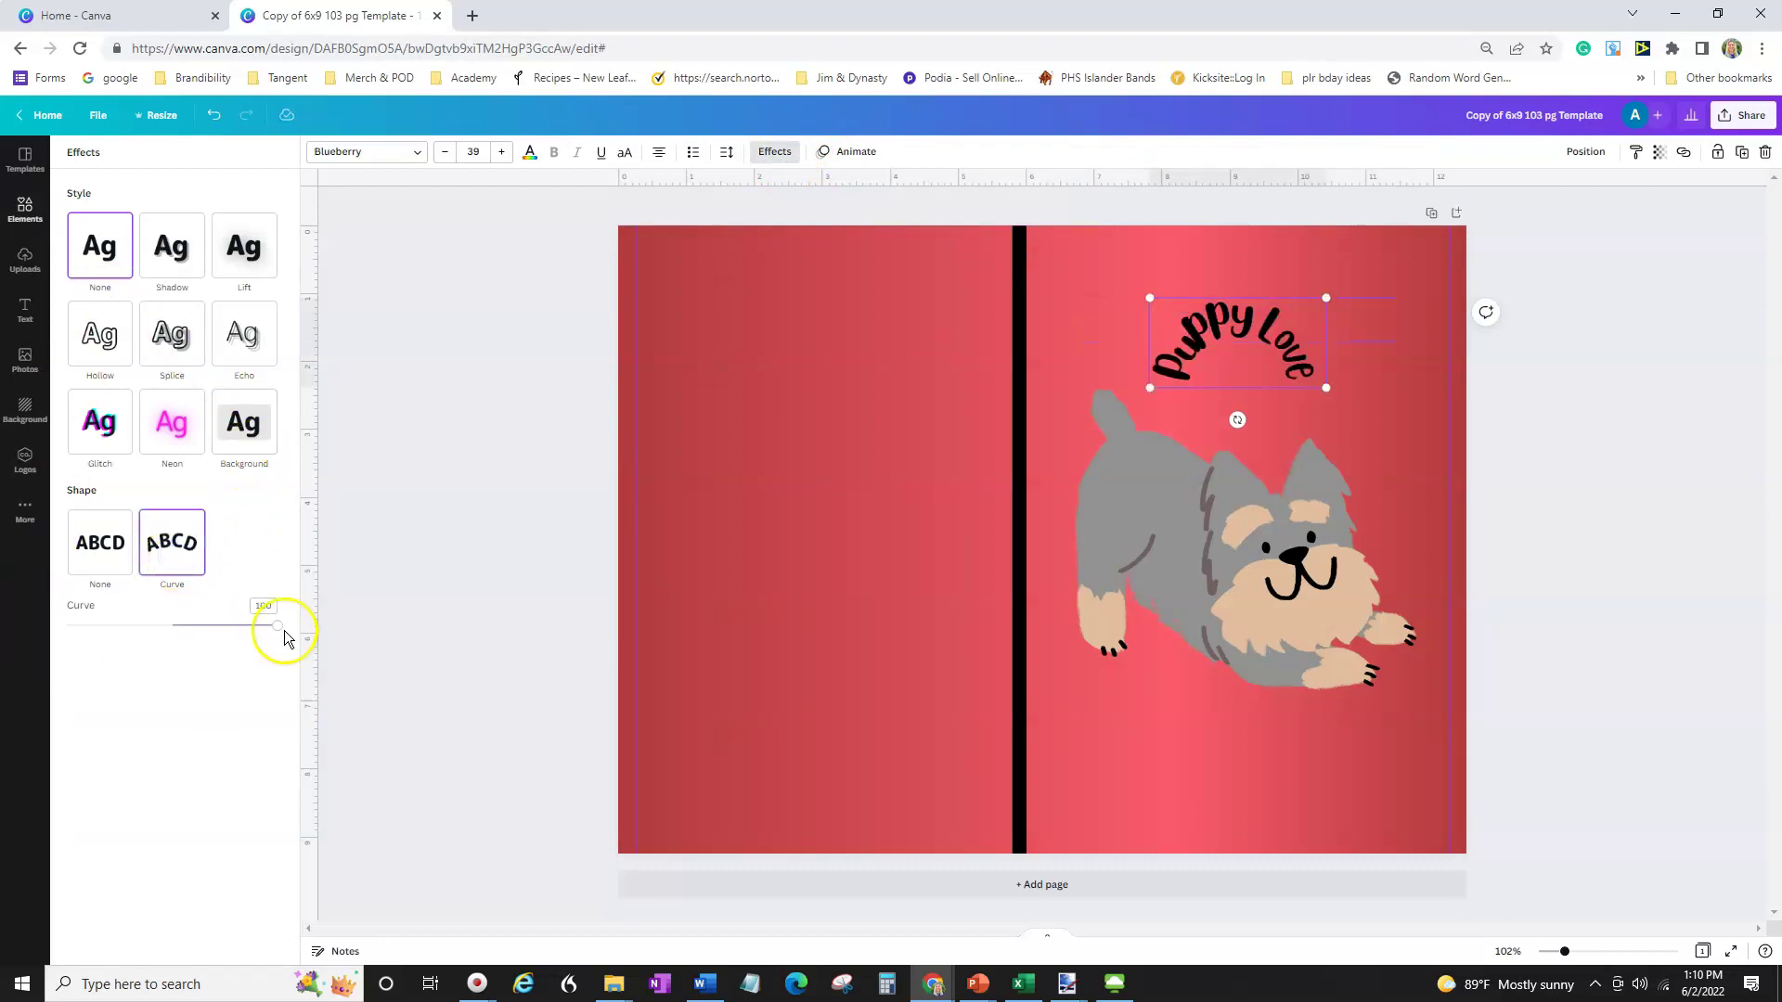
{"action": "left_click_drag", "start_coordinate": [270, 628], "coordinate": [228, 622]}
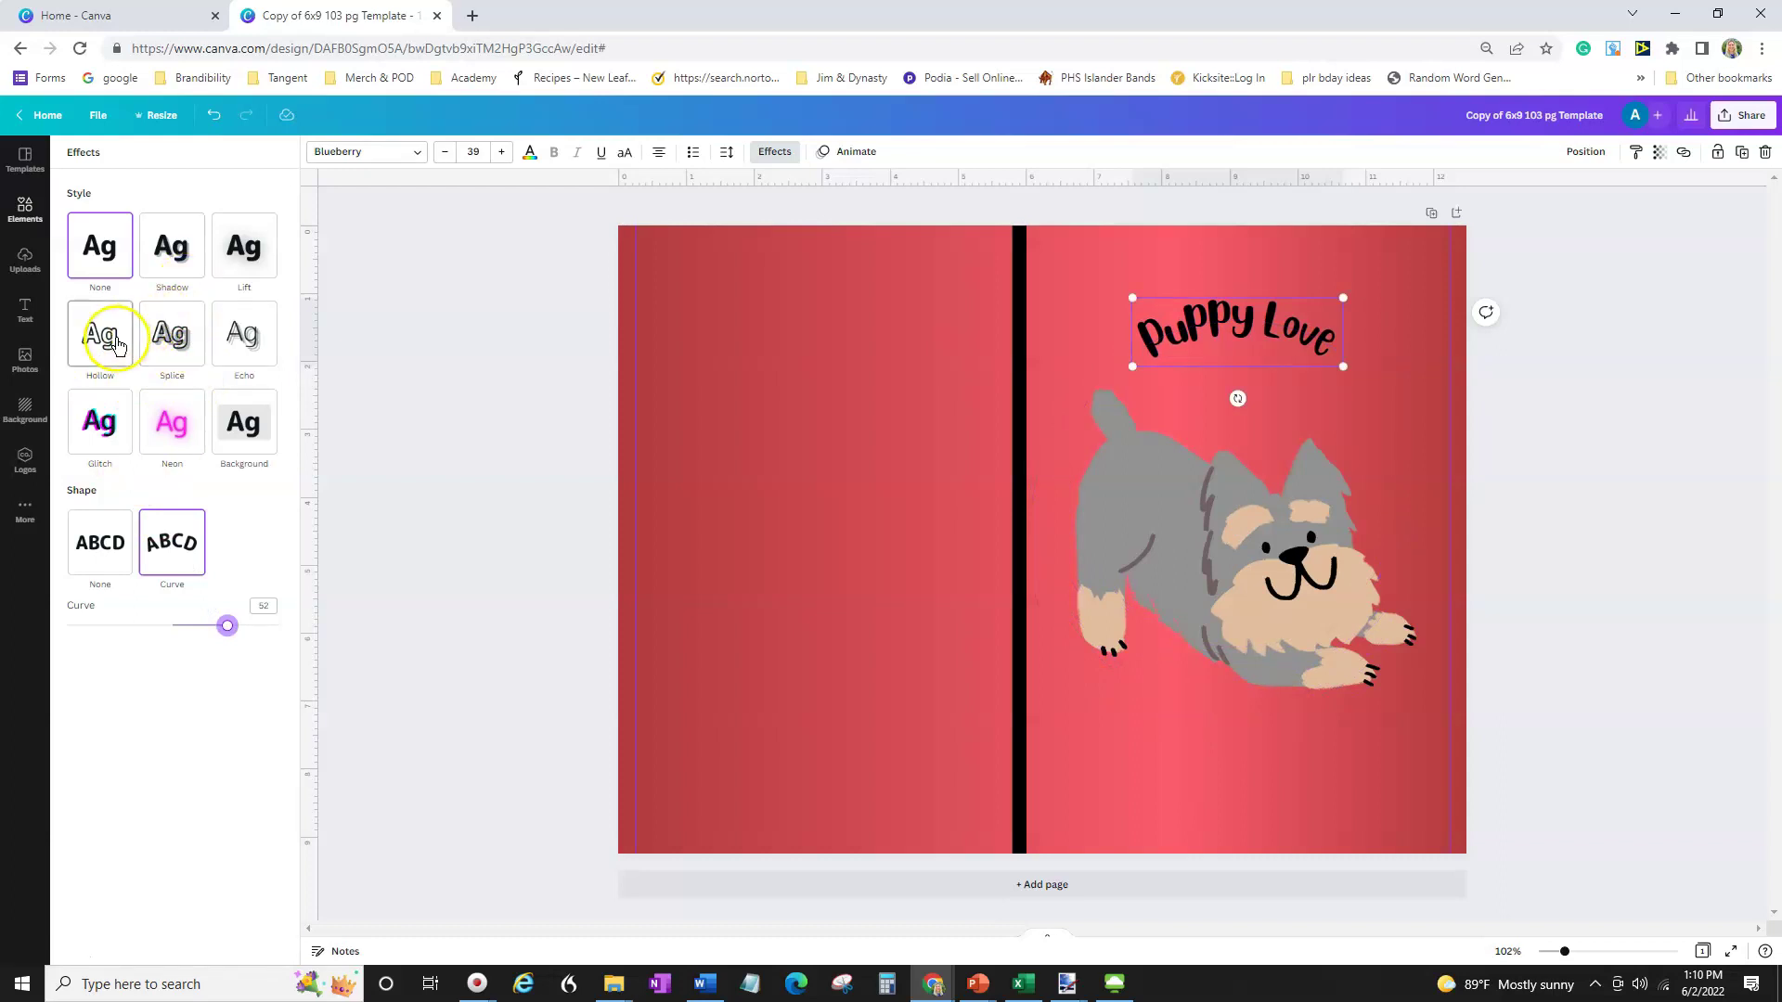
Duplicate the curved "Puppy Love" title and lay the copy over the original, almost exactly aligned.
{"action": "left_click", "coordinate": [1184, 337]}
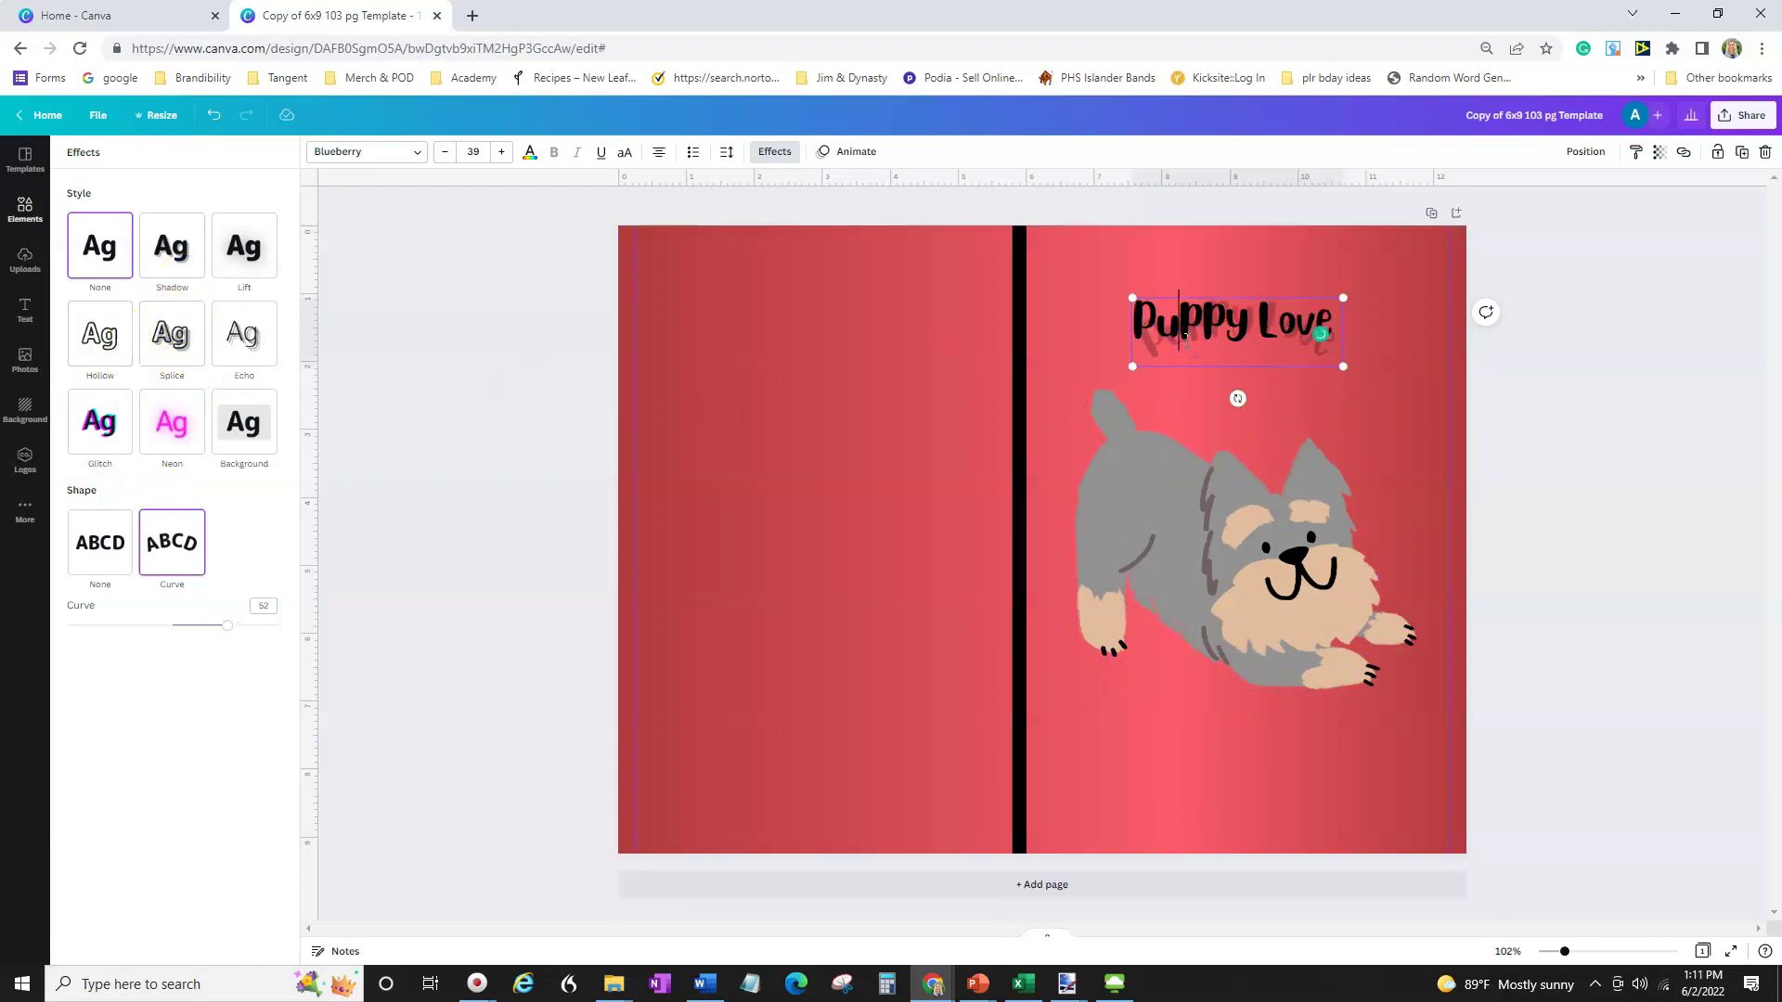
{"action": "left_click", "coordinate": [1204, 296]}
{"action": "left_click", "coordinate": [1201, 297]}
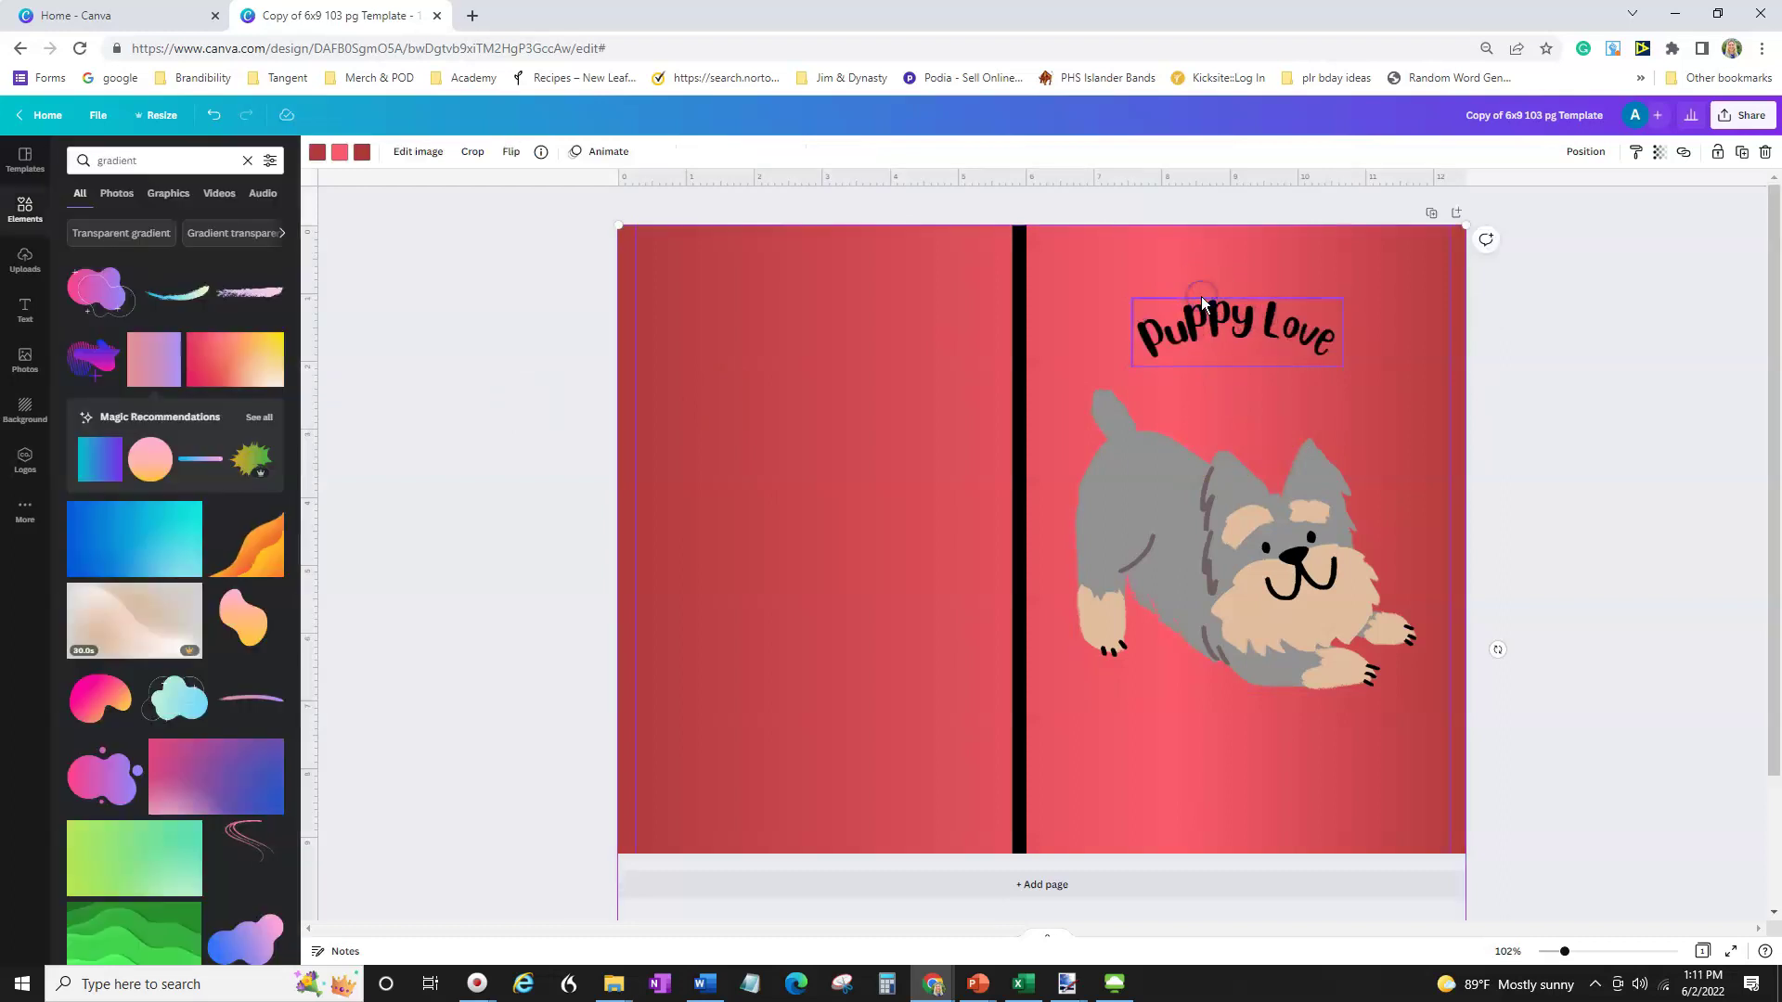
{"action": "left_click", "coordinate": [1201, 297]}
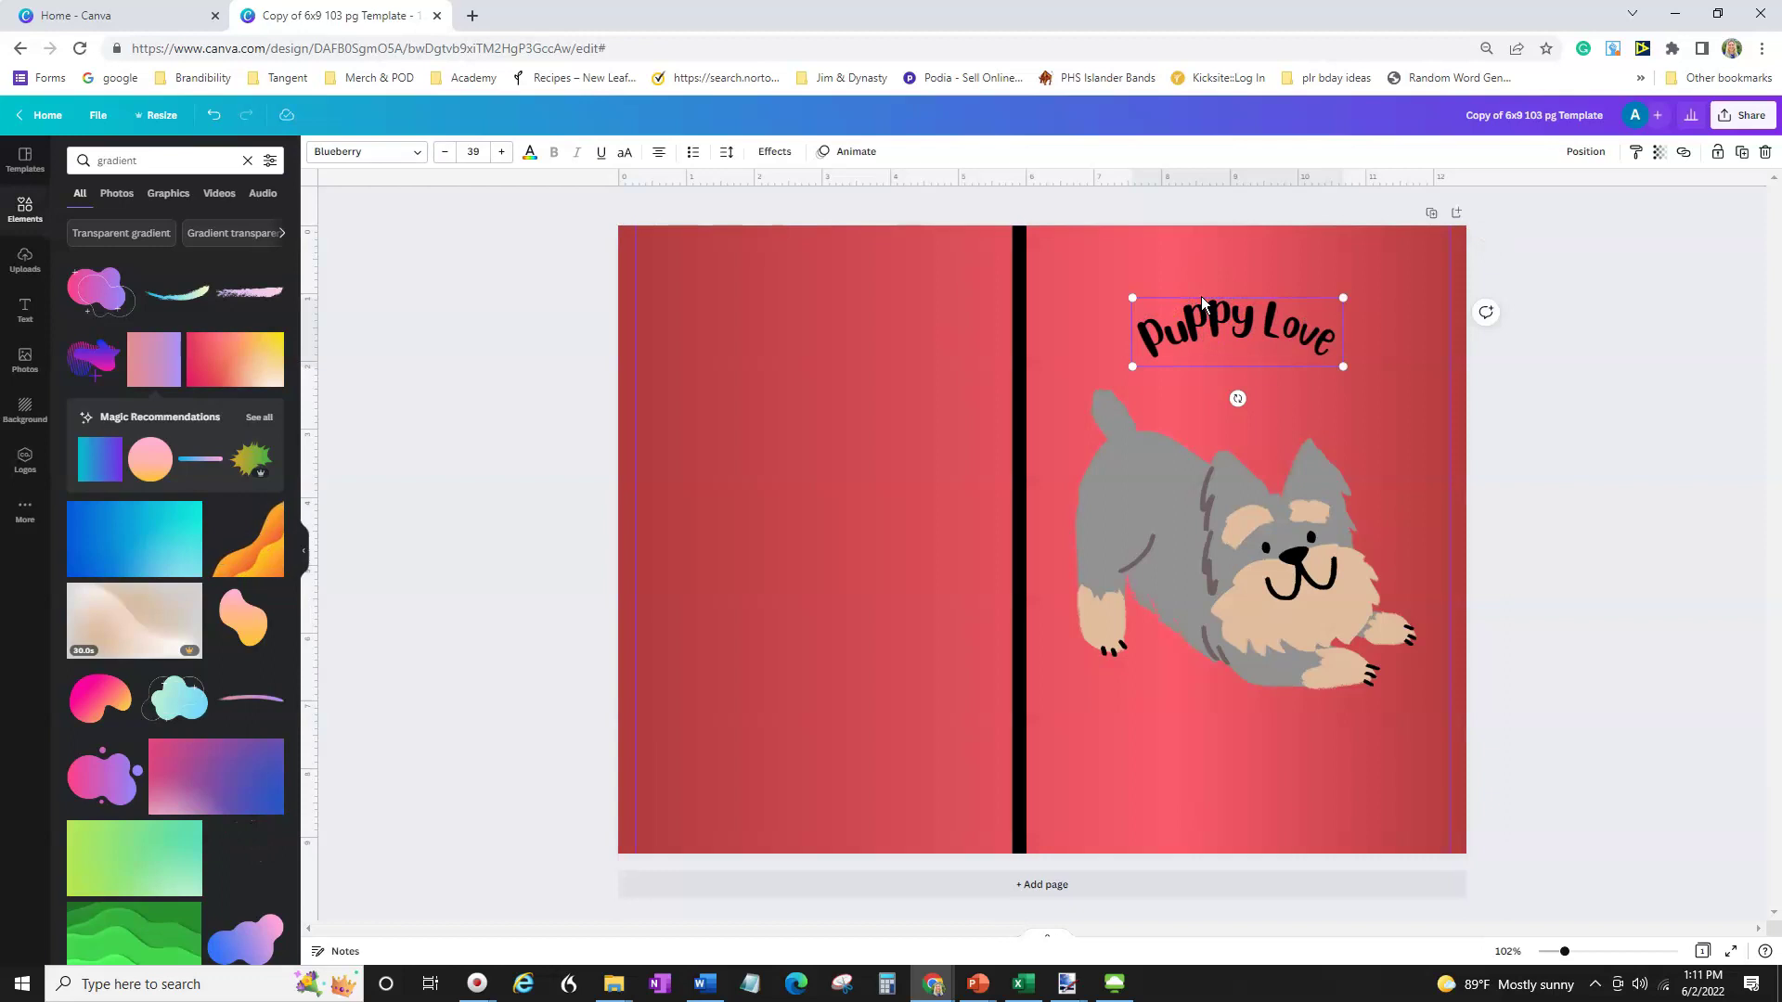
{"action": "key", "text": "ctrl+d"}
{"action": "left_click", "coordinate": [1227, 364]}
{"action": "mouse_move", "coordinate": [1228, 377]}
{"action": "left_mouse_down"}
{"action": "mouse_move", "coordinate": [1249, 387]}
{"action": "mouse_move", "coordinate": [1236, 360]}
{"action": "left_mouse_up"}
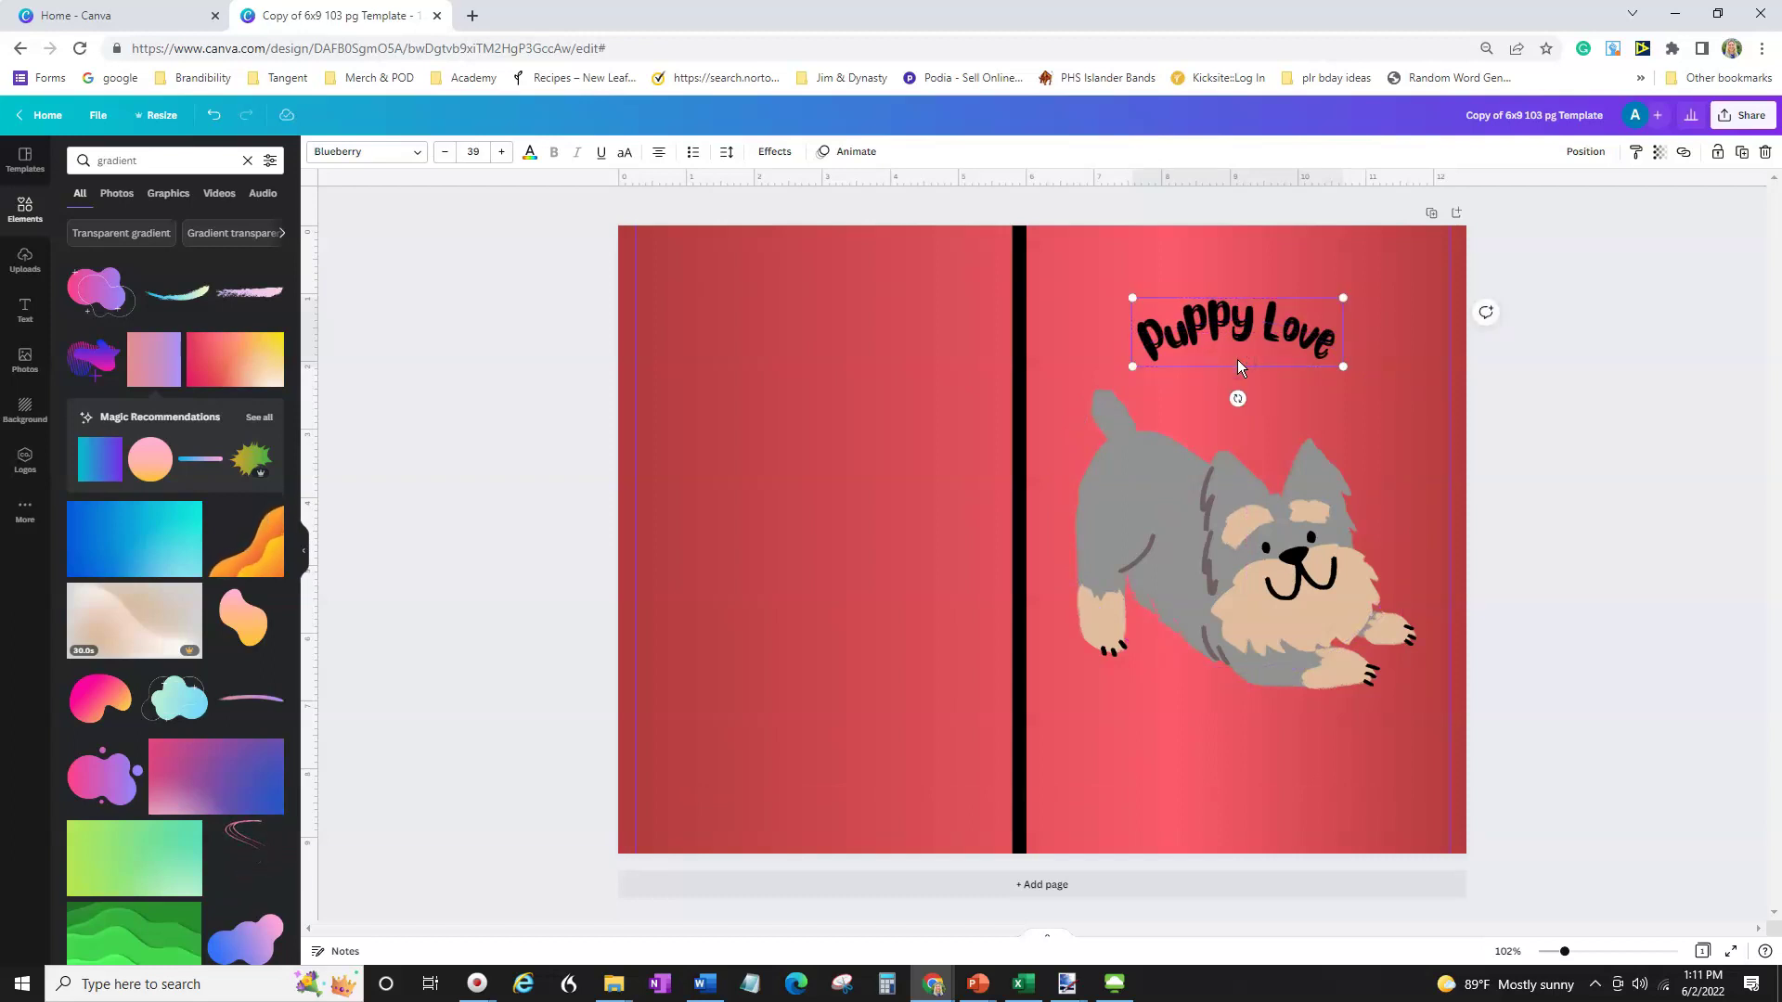
{"action": "left_click_drag", "start_coordinate": [1239, 365], "coordinate": [1239, 365]}
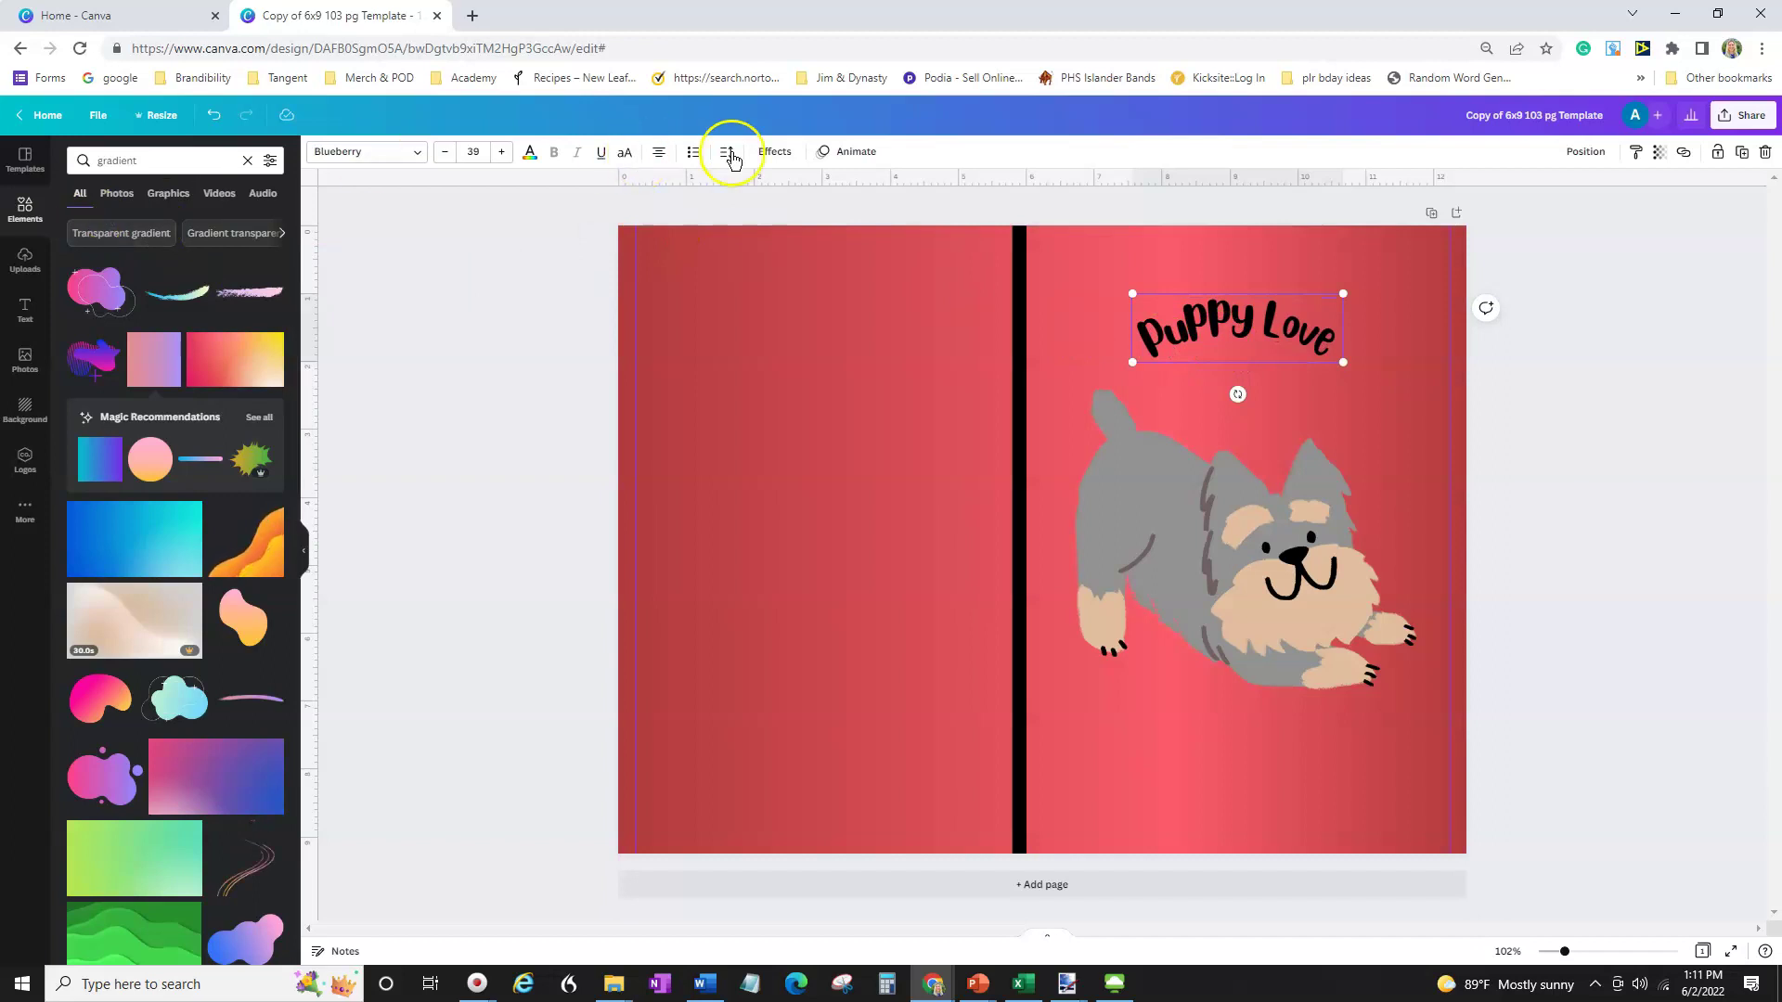
Apply the Hollow effect to the title copy and color it white as an outline around the black lettering.
{"action": "left_click", "coordinate": [770, 152]}
{"action": "left_click", "coordinate": [99, 338]}
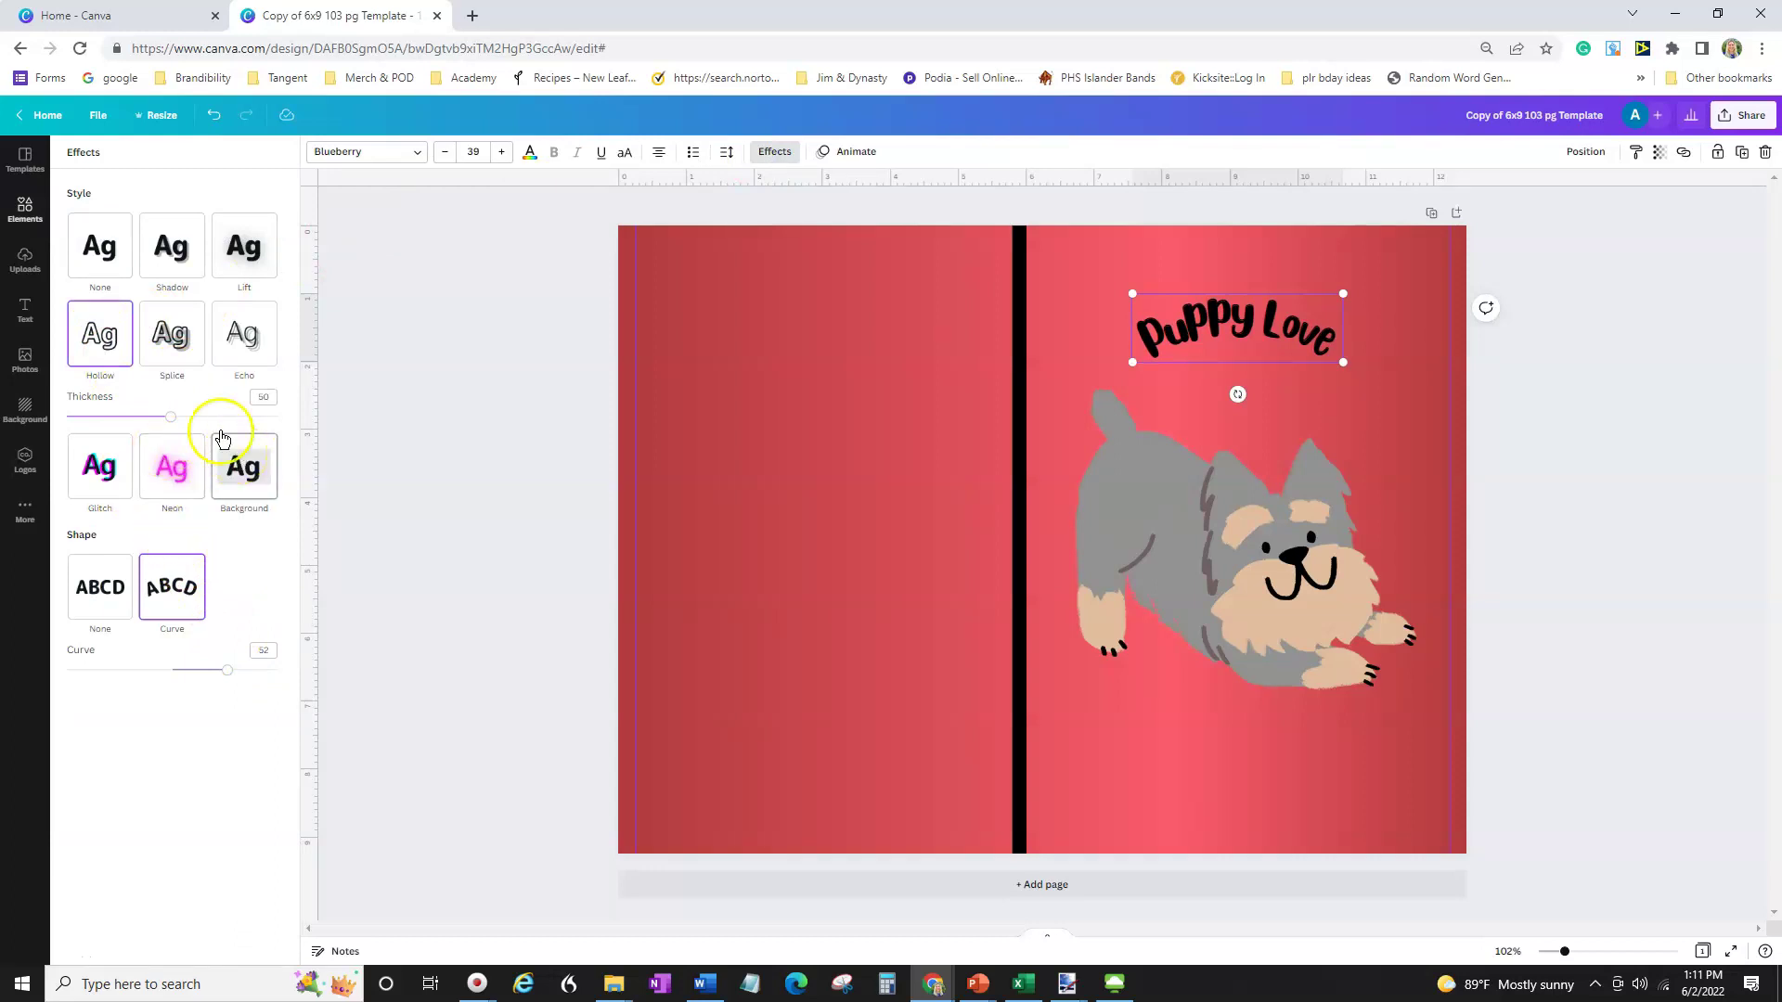
{"action": "left_click", "coordinate": [530, 153]}
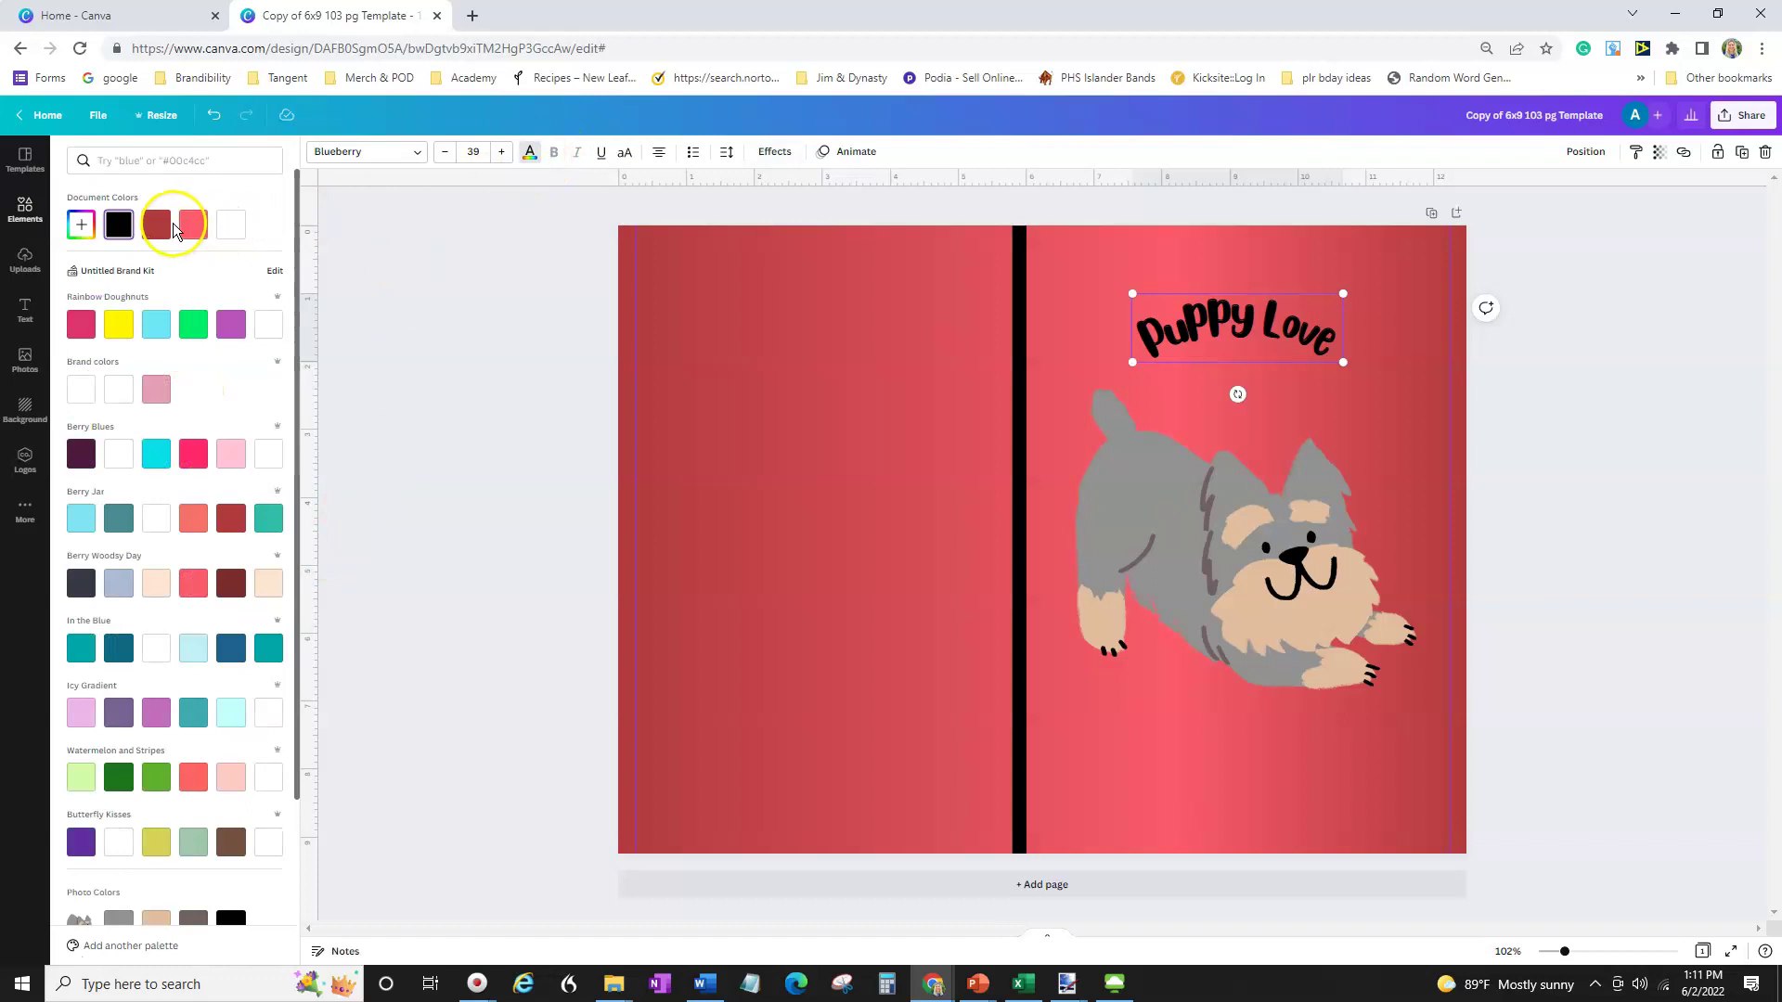
{"action": "left_click", "coordinate": [154, 226]}
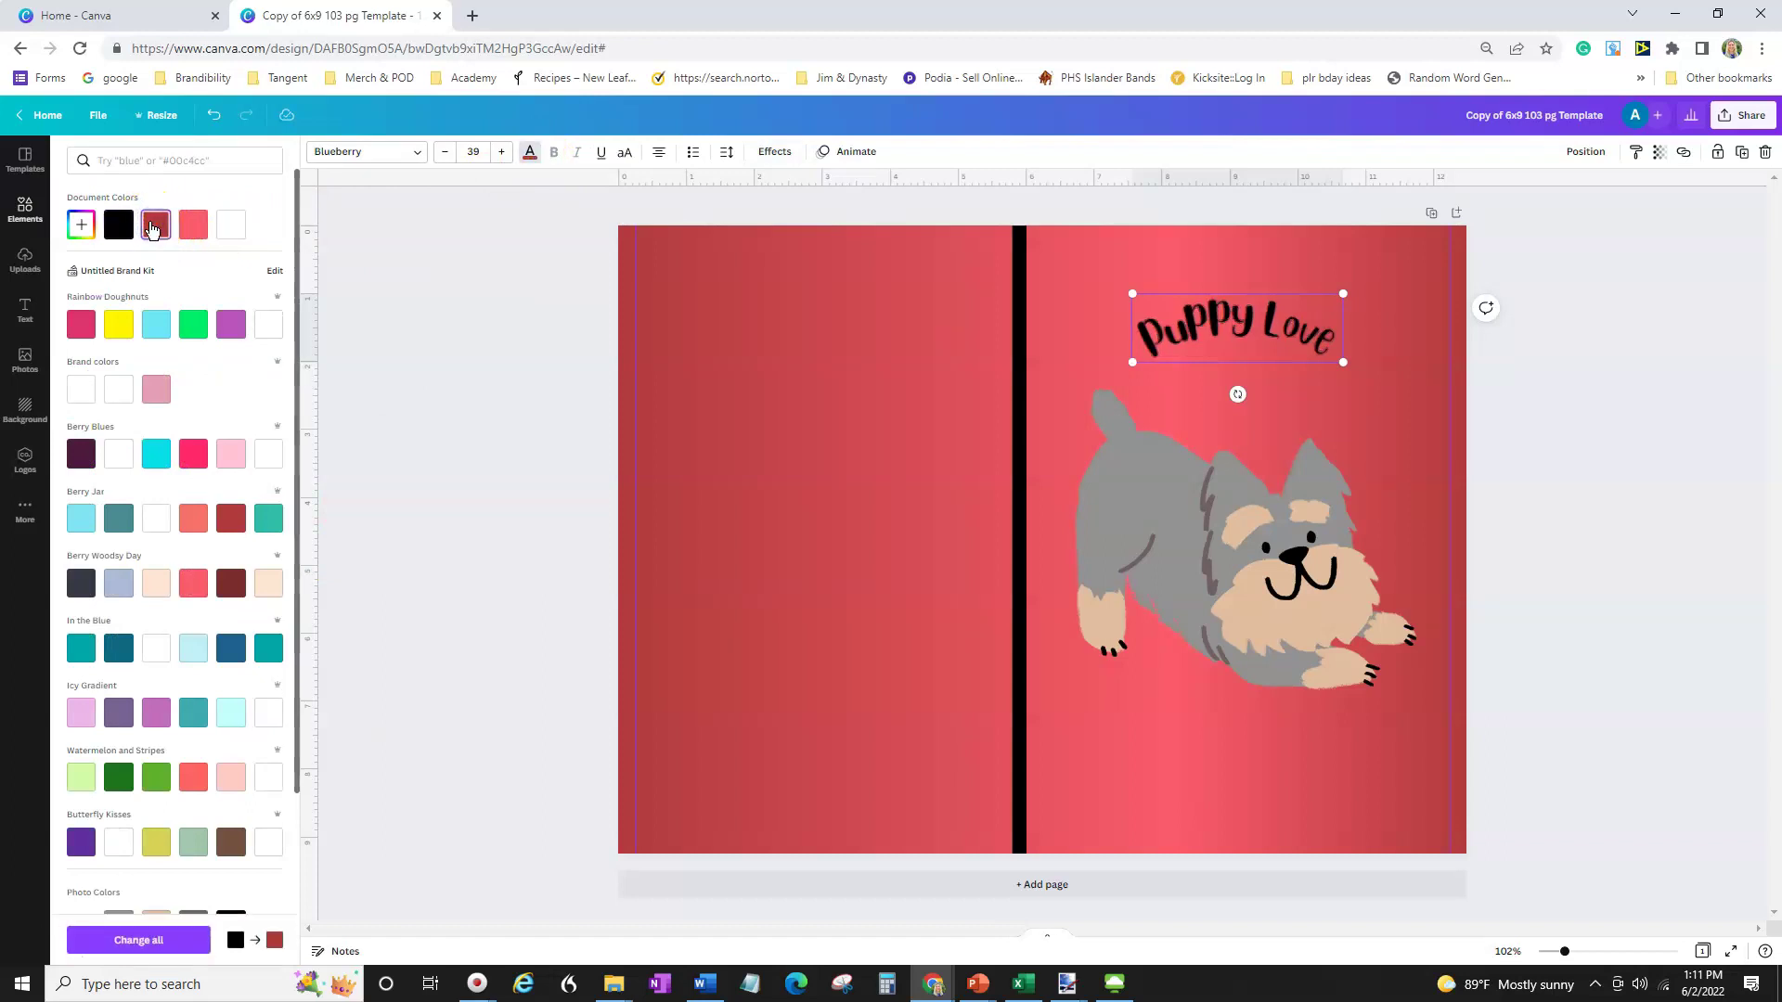
{"action": "left_click", "coordinate": [154, 520]}
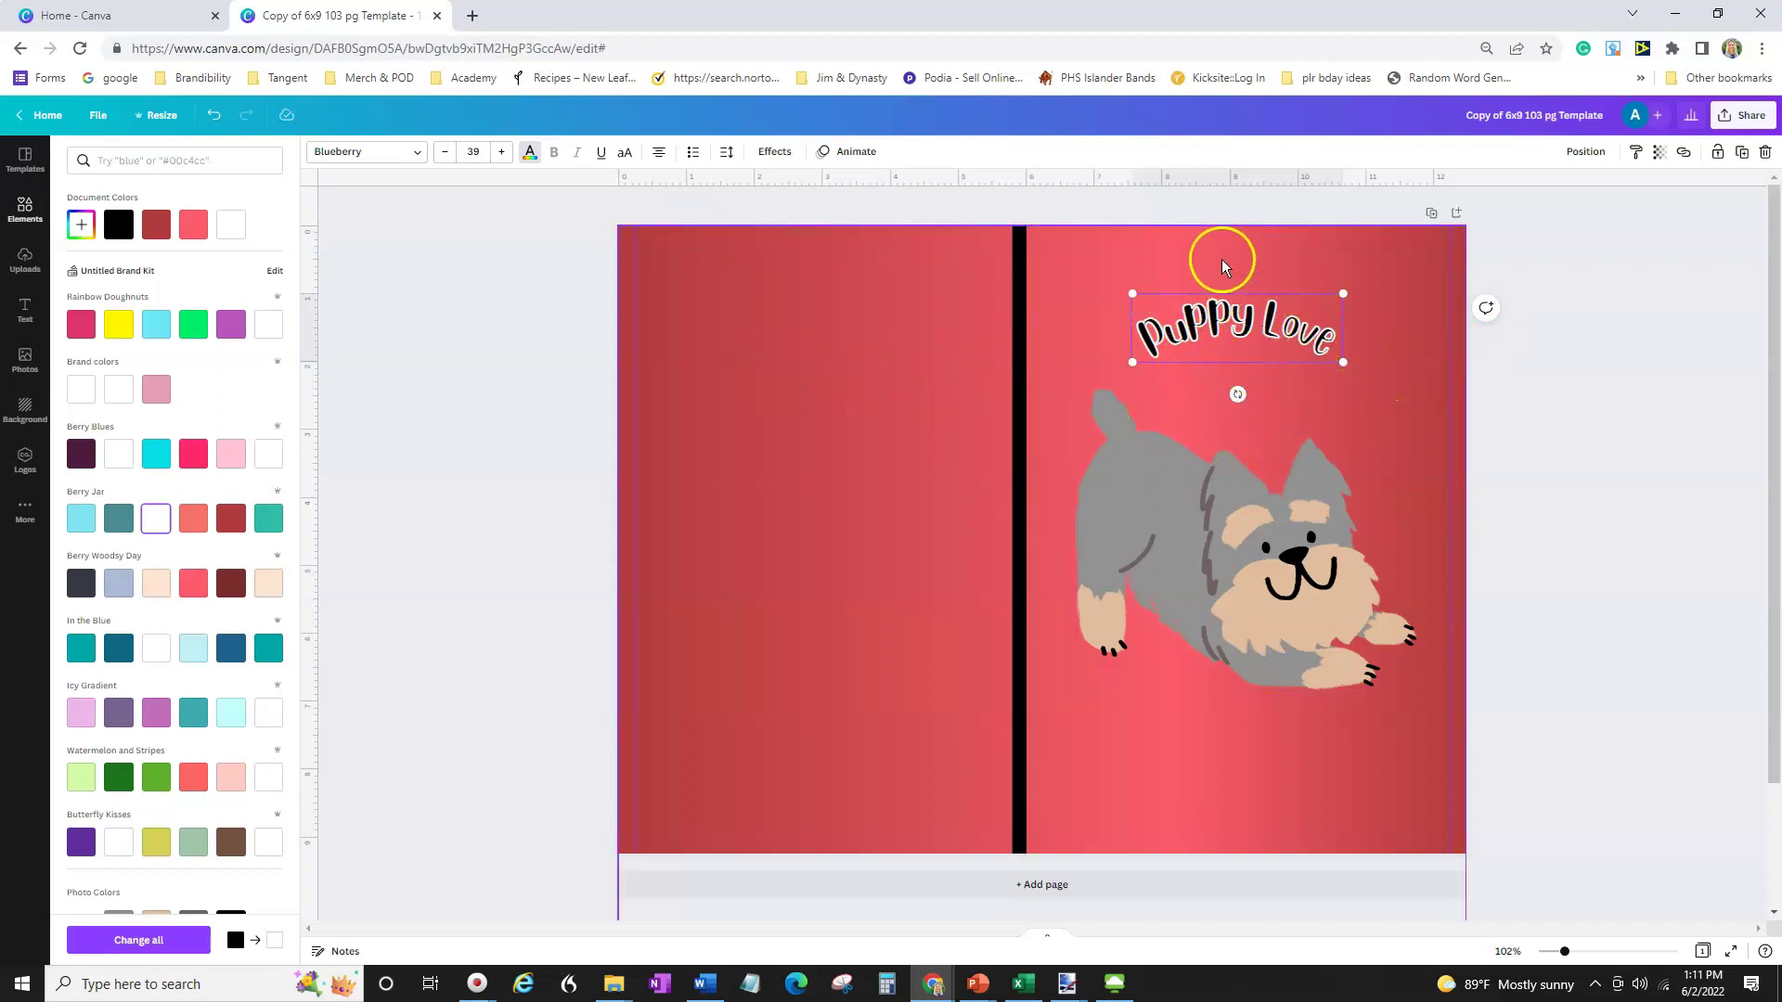
{"action": "left_click_drag", "start_coordinate": [1221, 325], "coordinate": [1226, 323]}
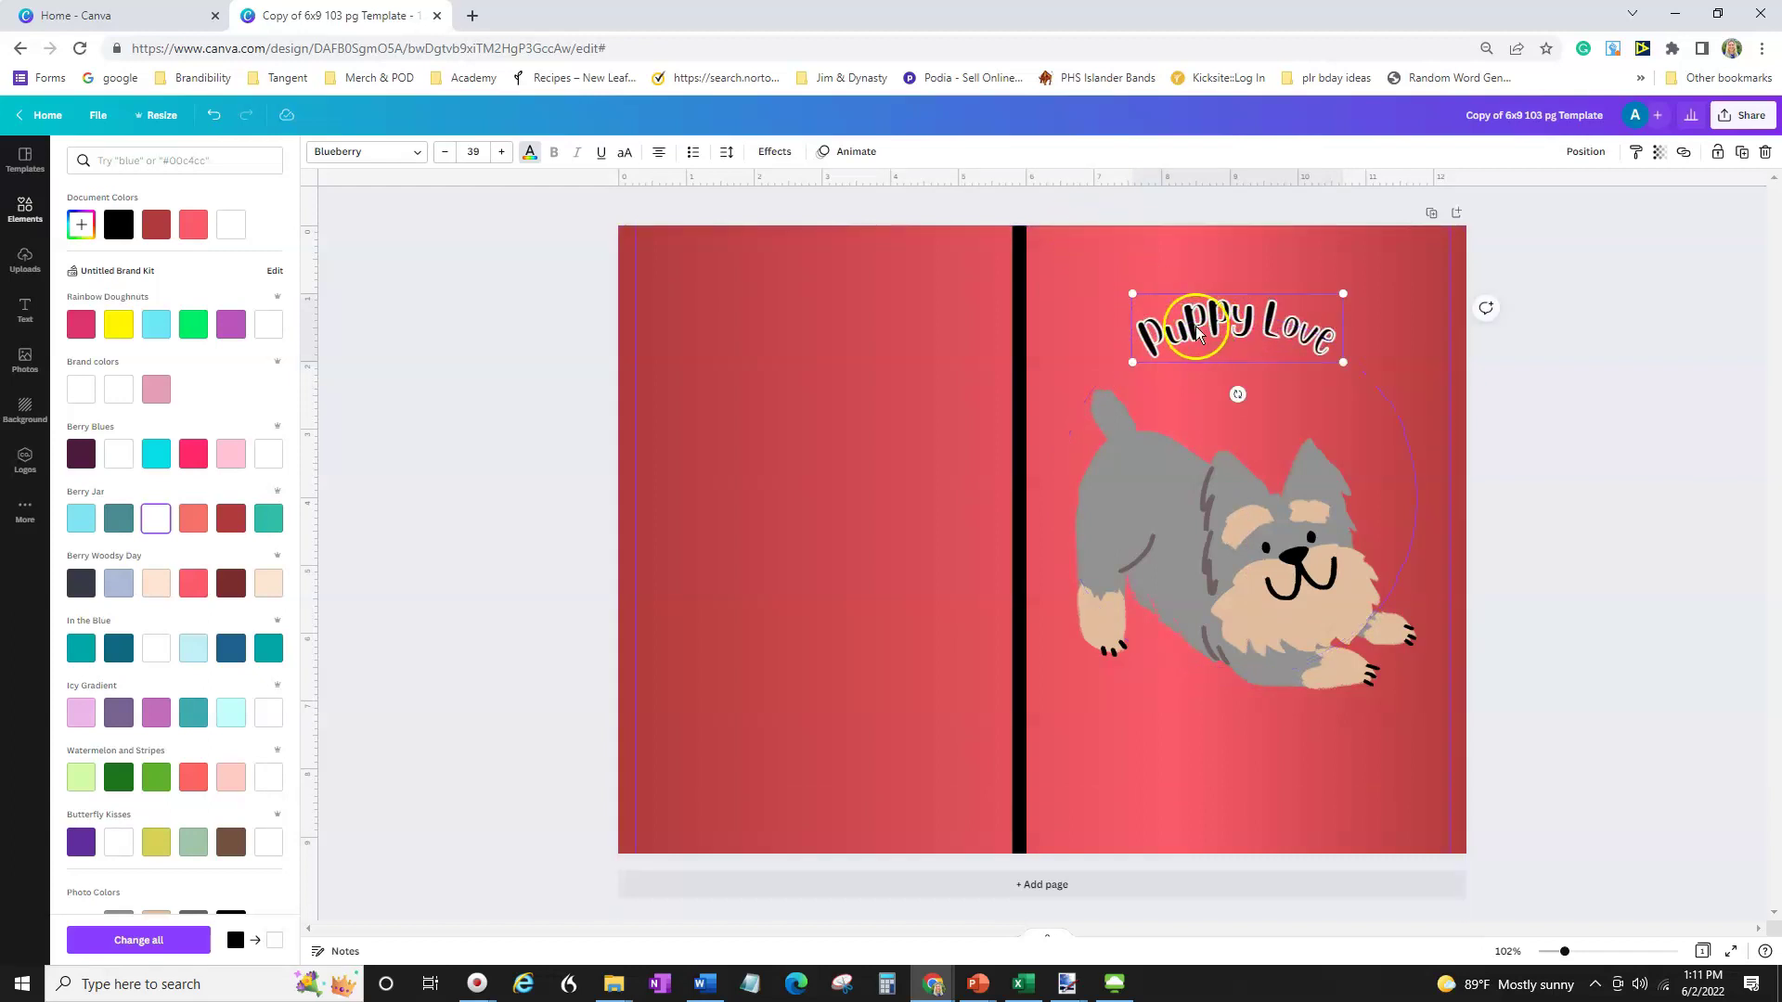
{"action": "left_click", "coordinate": [1167, 329]}
{"action": "left_click", "coordinate": [1097, 269]}
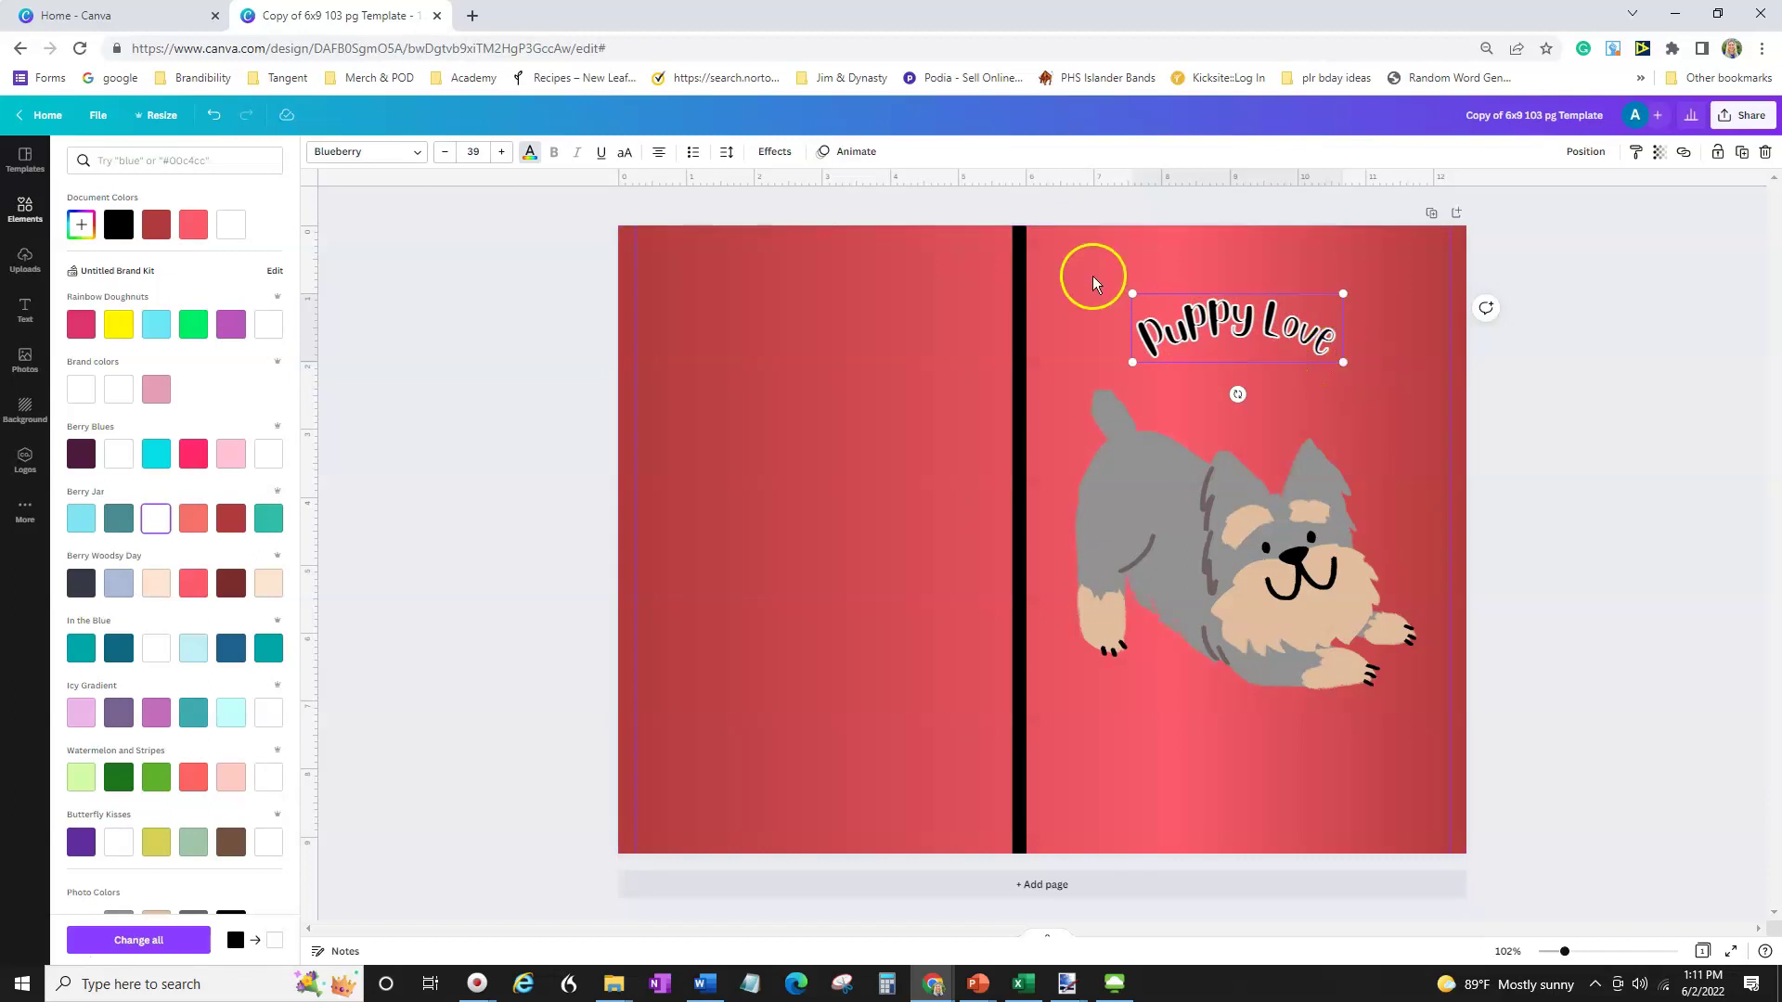
{"action": "mouse_move", "coordinate": [1107, 283]}
{"action": "left_mouse_down"}
{"action": "mouse_move", "coordinate": [1155, 348]}
{"action": "mouse_move", "coordinate": [1099, 266]}
{"action": "left_mouse_up"}
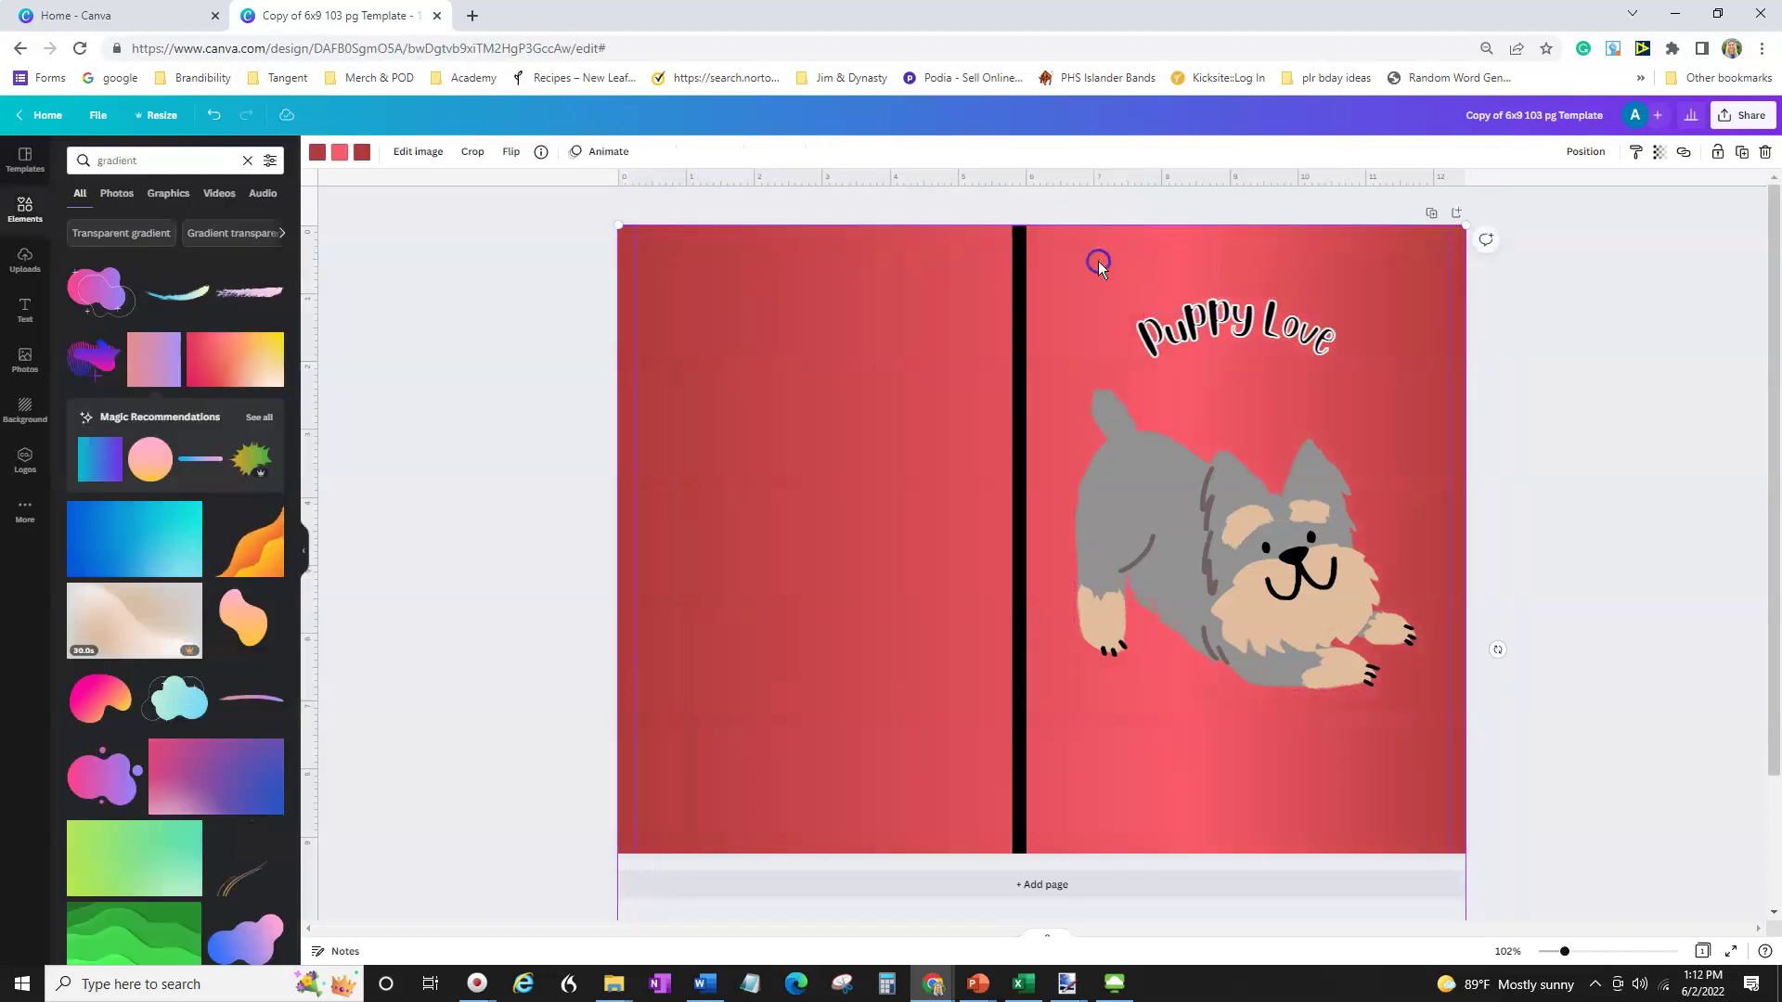
Enlarge the white outline copy of the title to size 63.2 and the black title to size 61.1, moving the two apart.
{"action": "left_click", "coordinate": [1152, 301]}
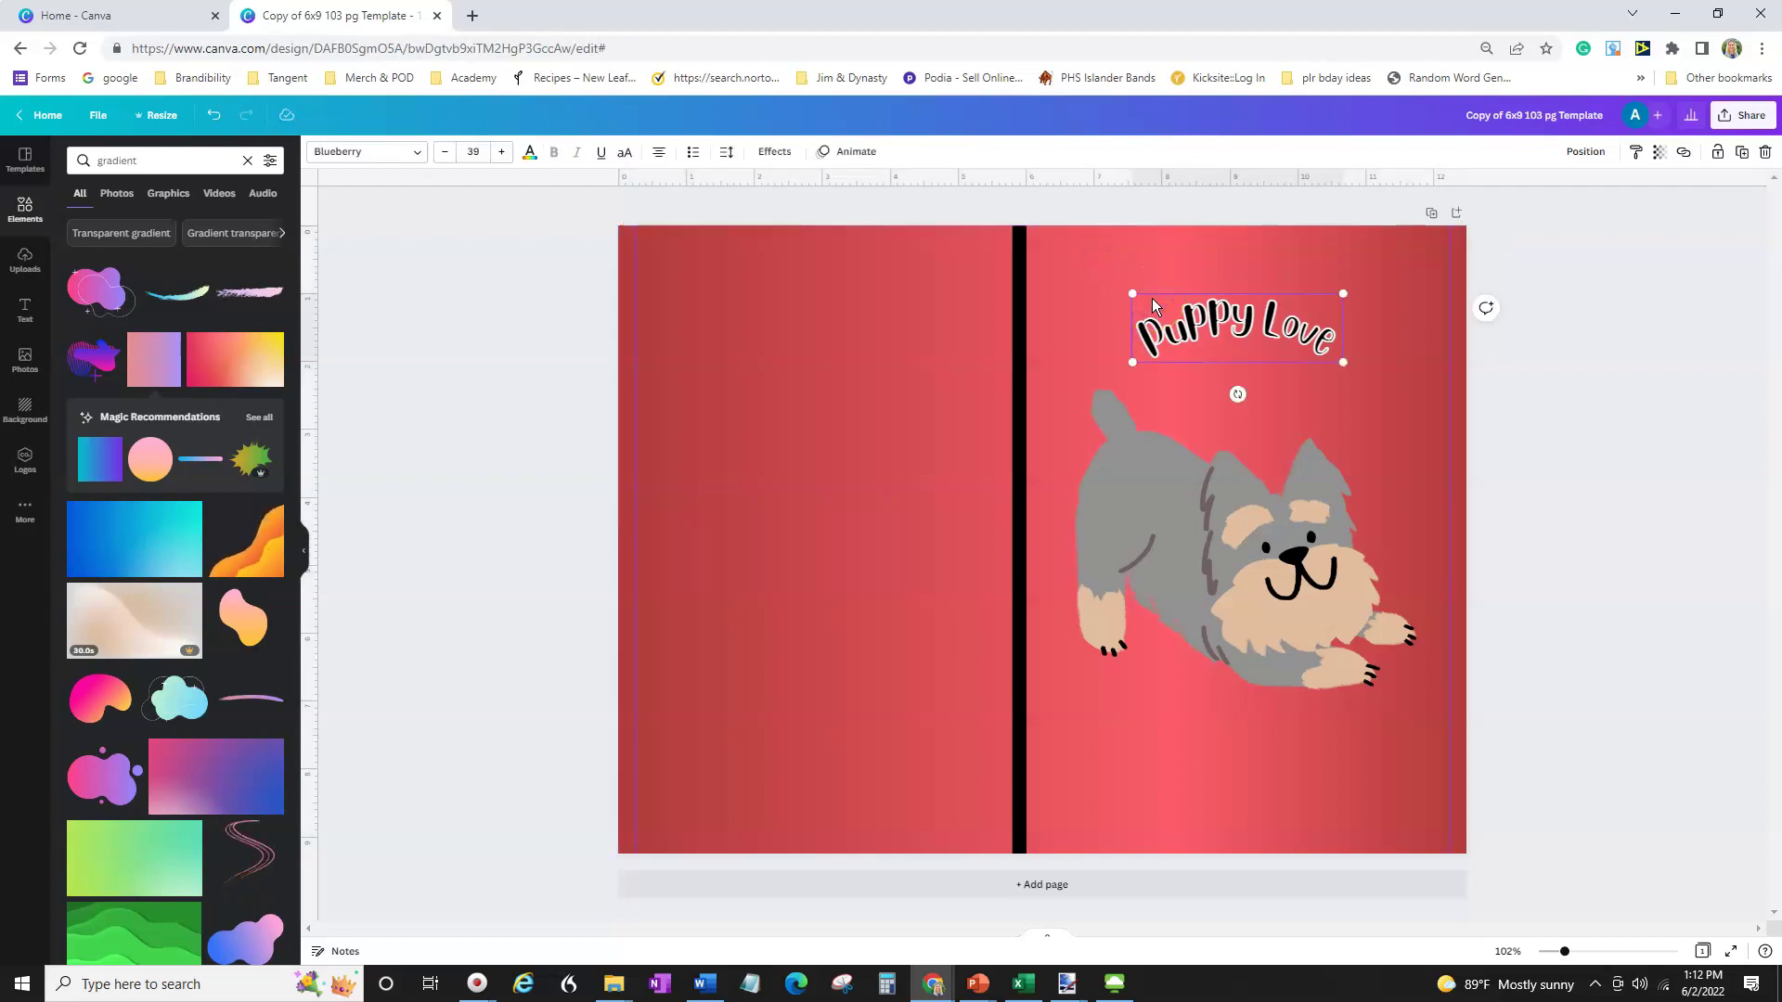
{"action": "left_click_drag", "start_coordinate": [1346, 362], "coordinate": [1451, 483]}
{"action": "left_click_drag", "start_coordinate": [1181, 298], "coordinate": [1132, 295]}
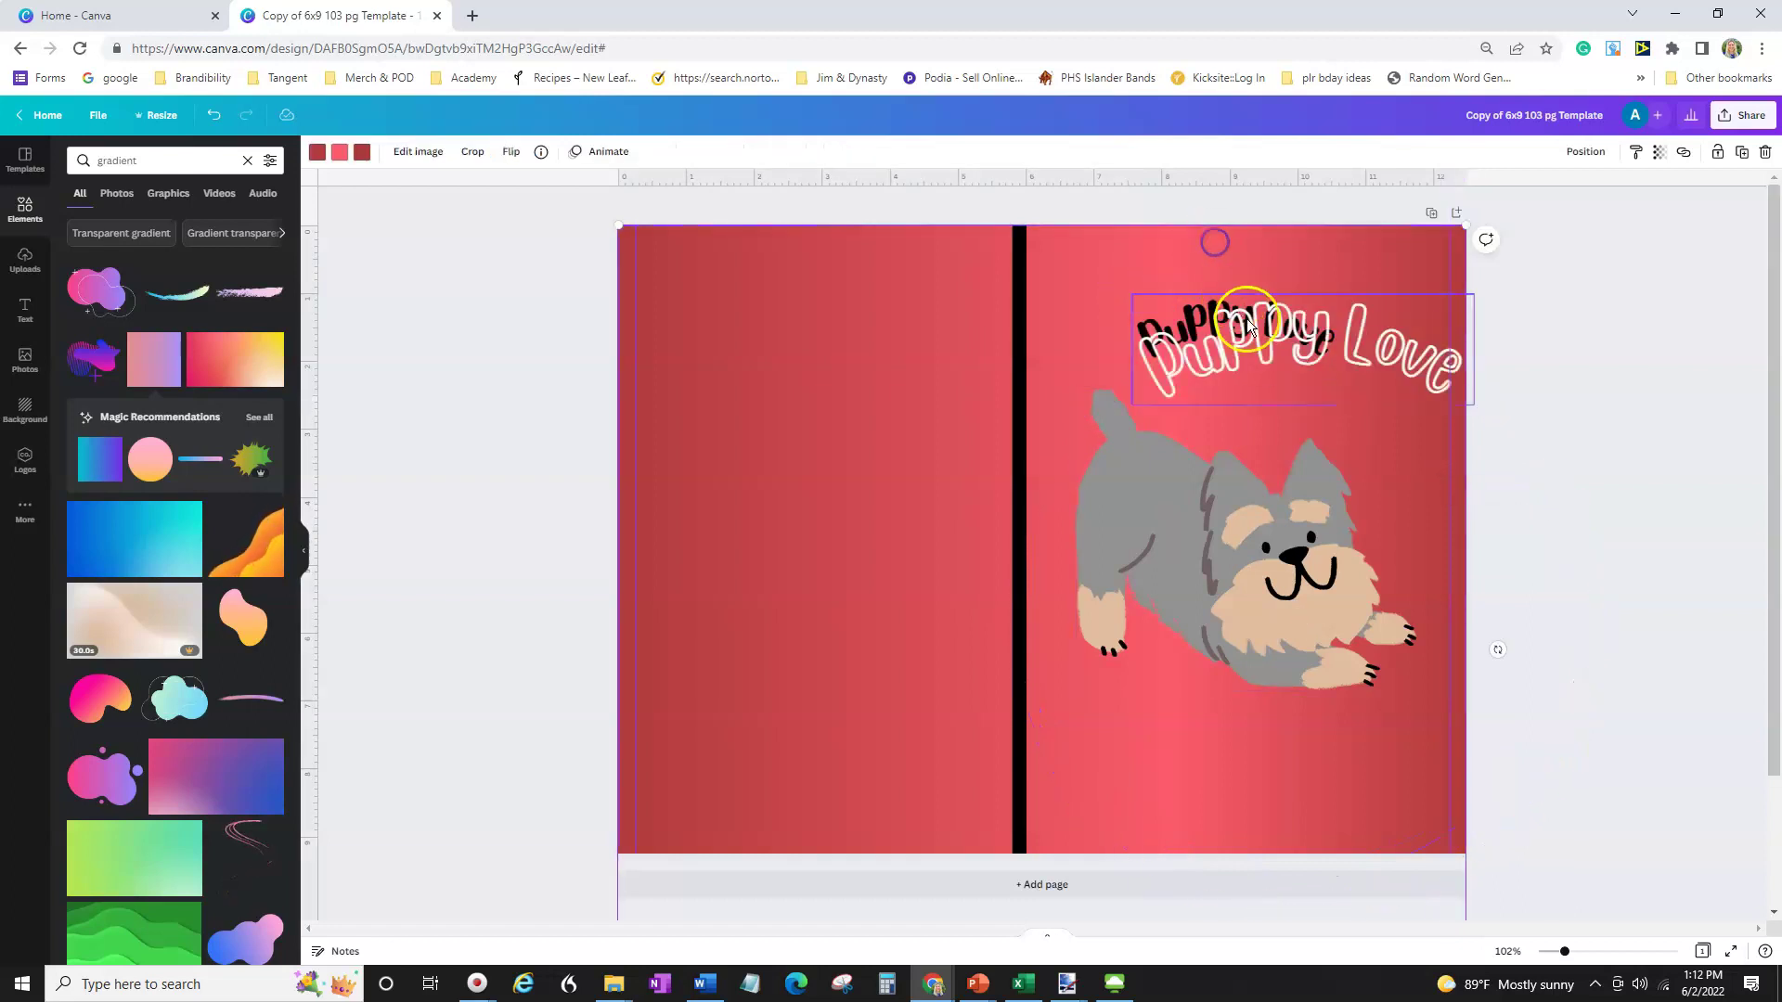
{"action": "left_click_drag", "start_coordinate": [1251, 334], "coordinate": [1205, 377]}
{"action": "left_click", "coordinate": [1136, 290]}
{"action": "left_click_drag", "start_coordinate": [1133, 287], "coordinate": [1015, 245]}
Delete the white outline copy and position the enlarged black title centrally above the puppy.
{"action": "left_click", "coordinate": [1178, 380]}
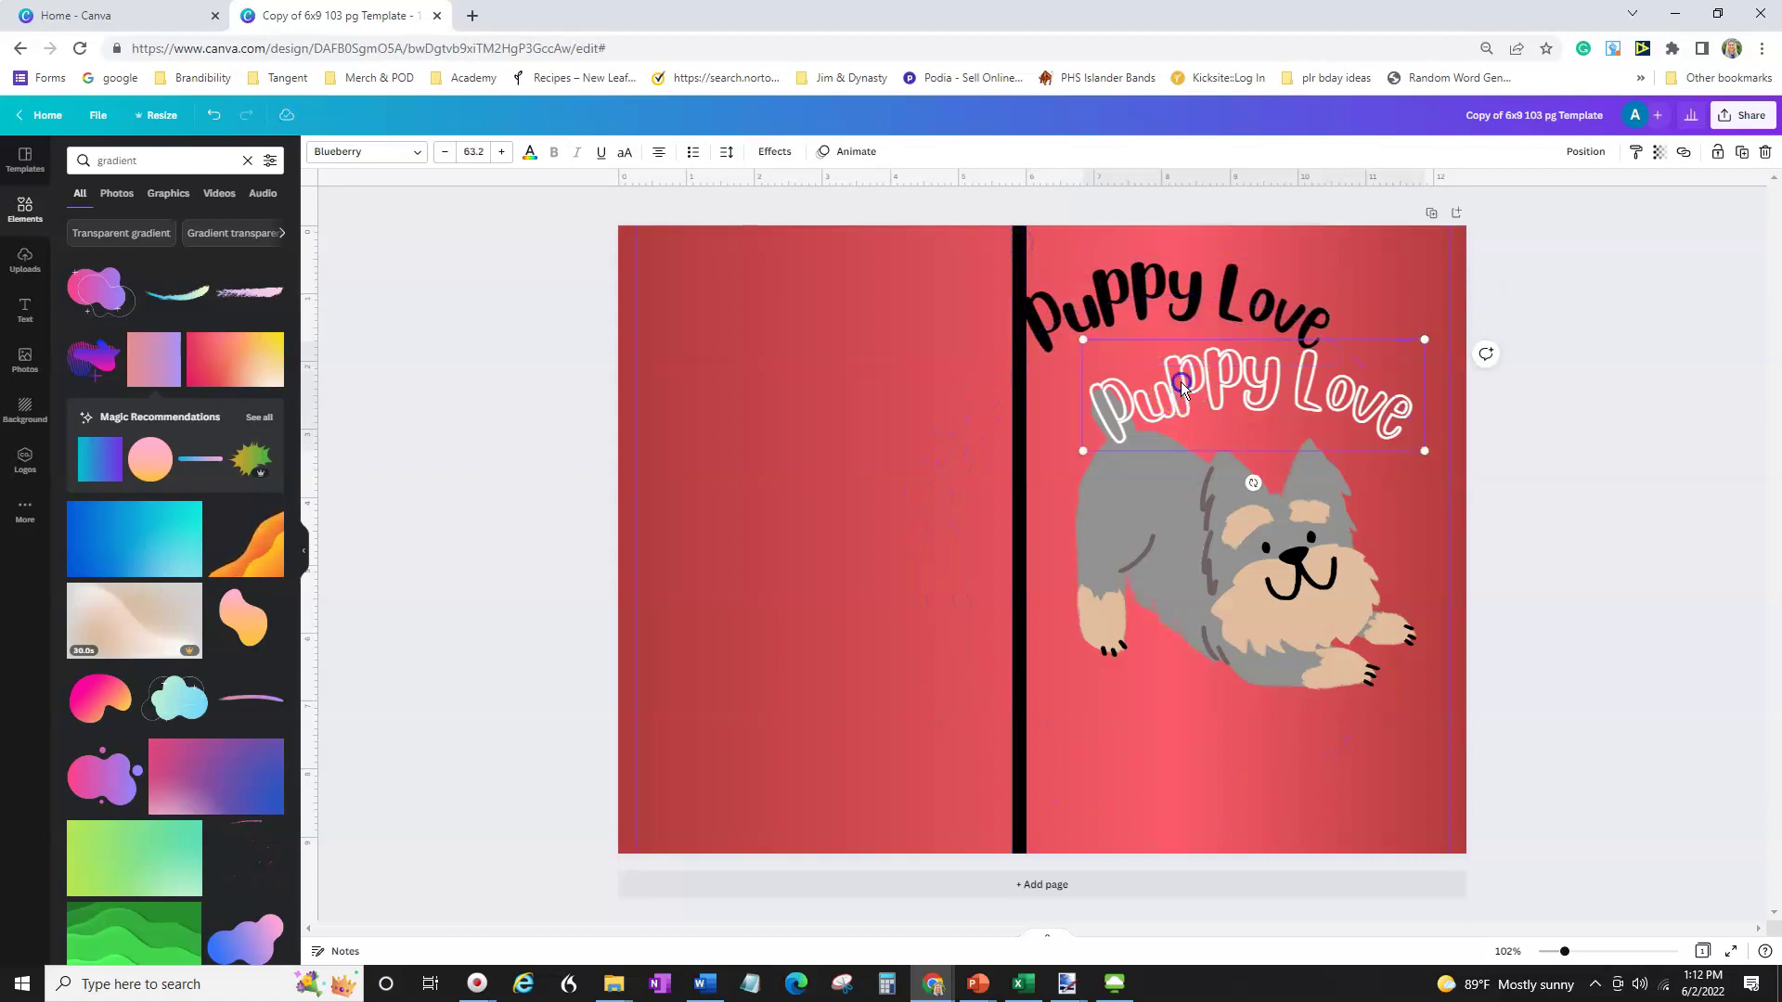
{"action": "key", "text": "Delete"}
{"action": "left_click", "coordinate": [1136, 272]}
{"action": "left_click_drag", "start_coordinate": [1137, 271], "coordinate": [1198, 320]}
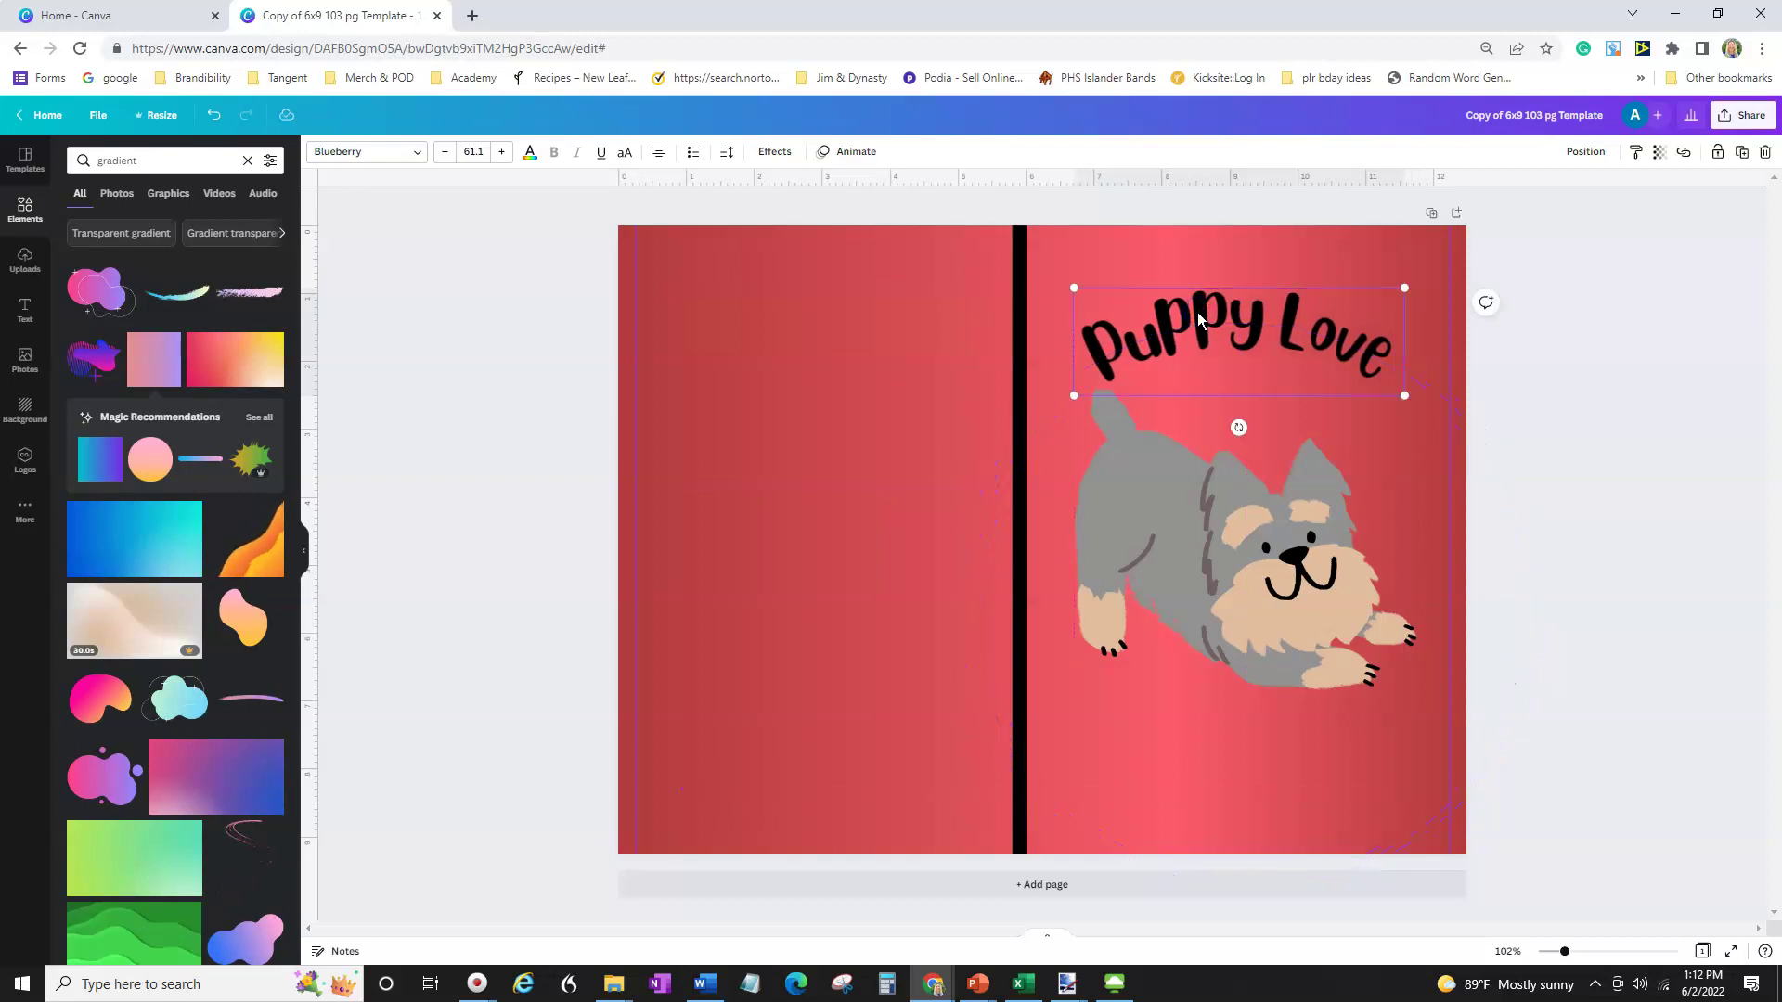
Duplicate the black title directly over the original and give the copy the Hollow effect in white.
{"action": "key", "text": "ctrl+d"}
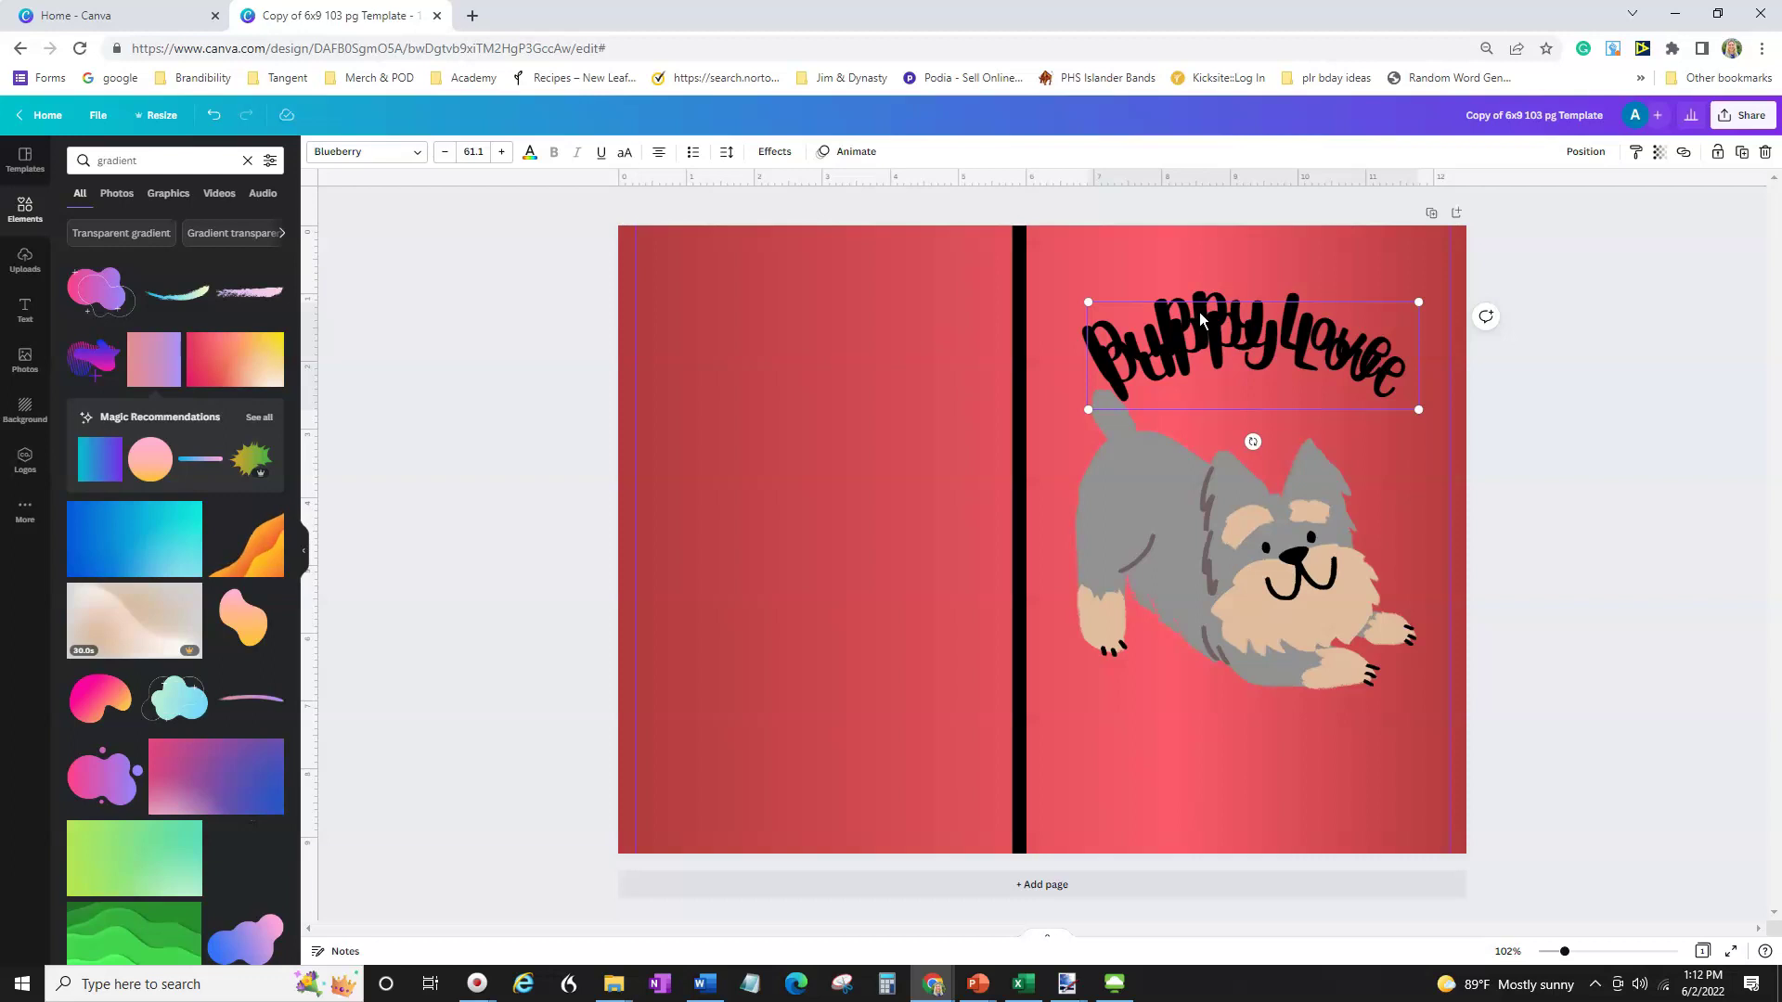
{"action": "left_click_drag", "start_coordinate": [1197, 312], "coordinate": [1185, 344]}
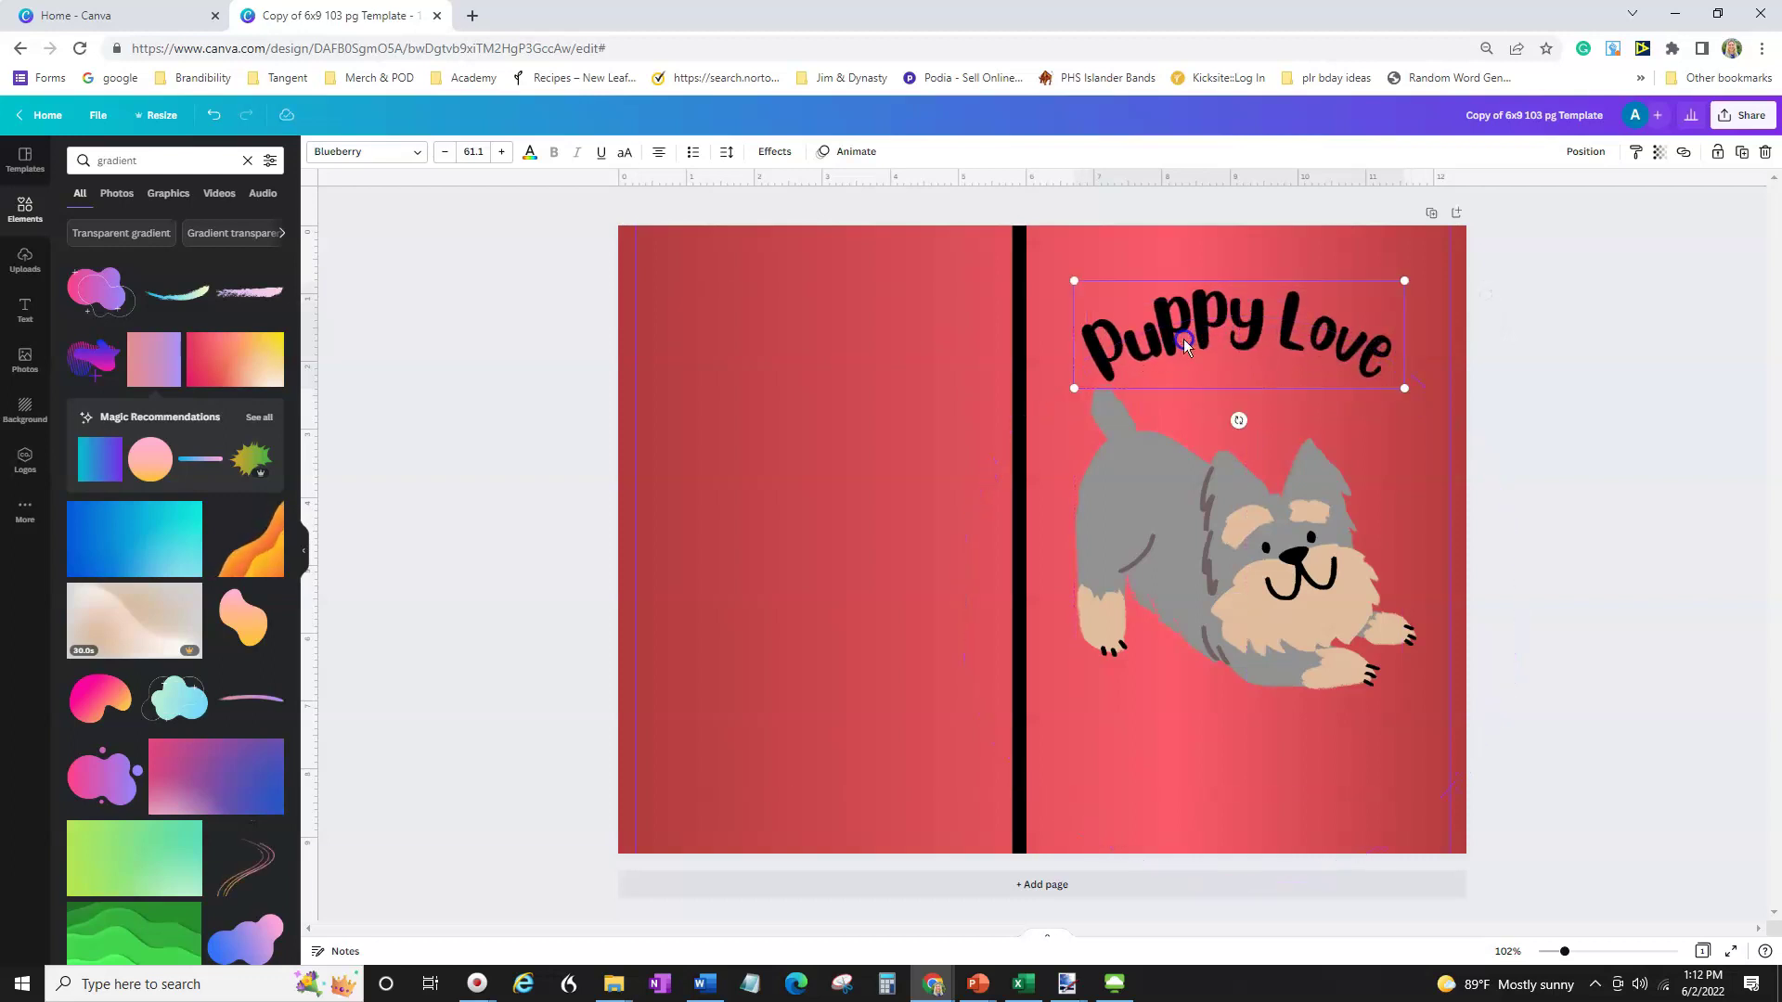
{"action": "left_click", "coordinate": [776, 153]}
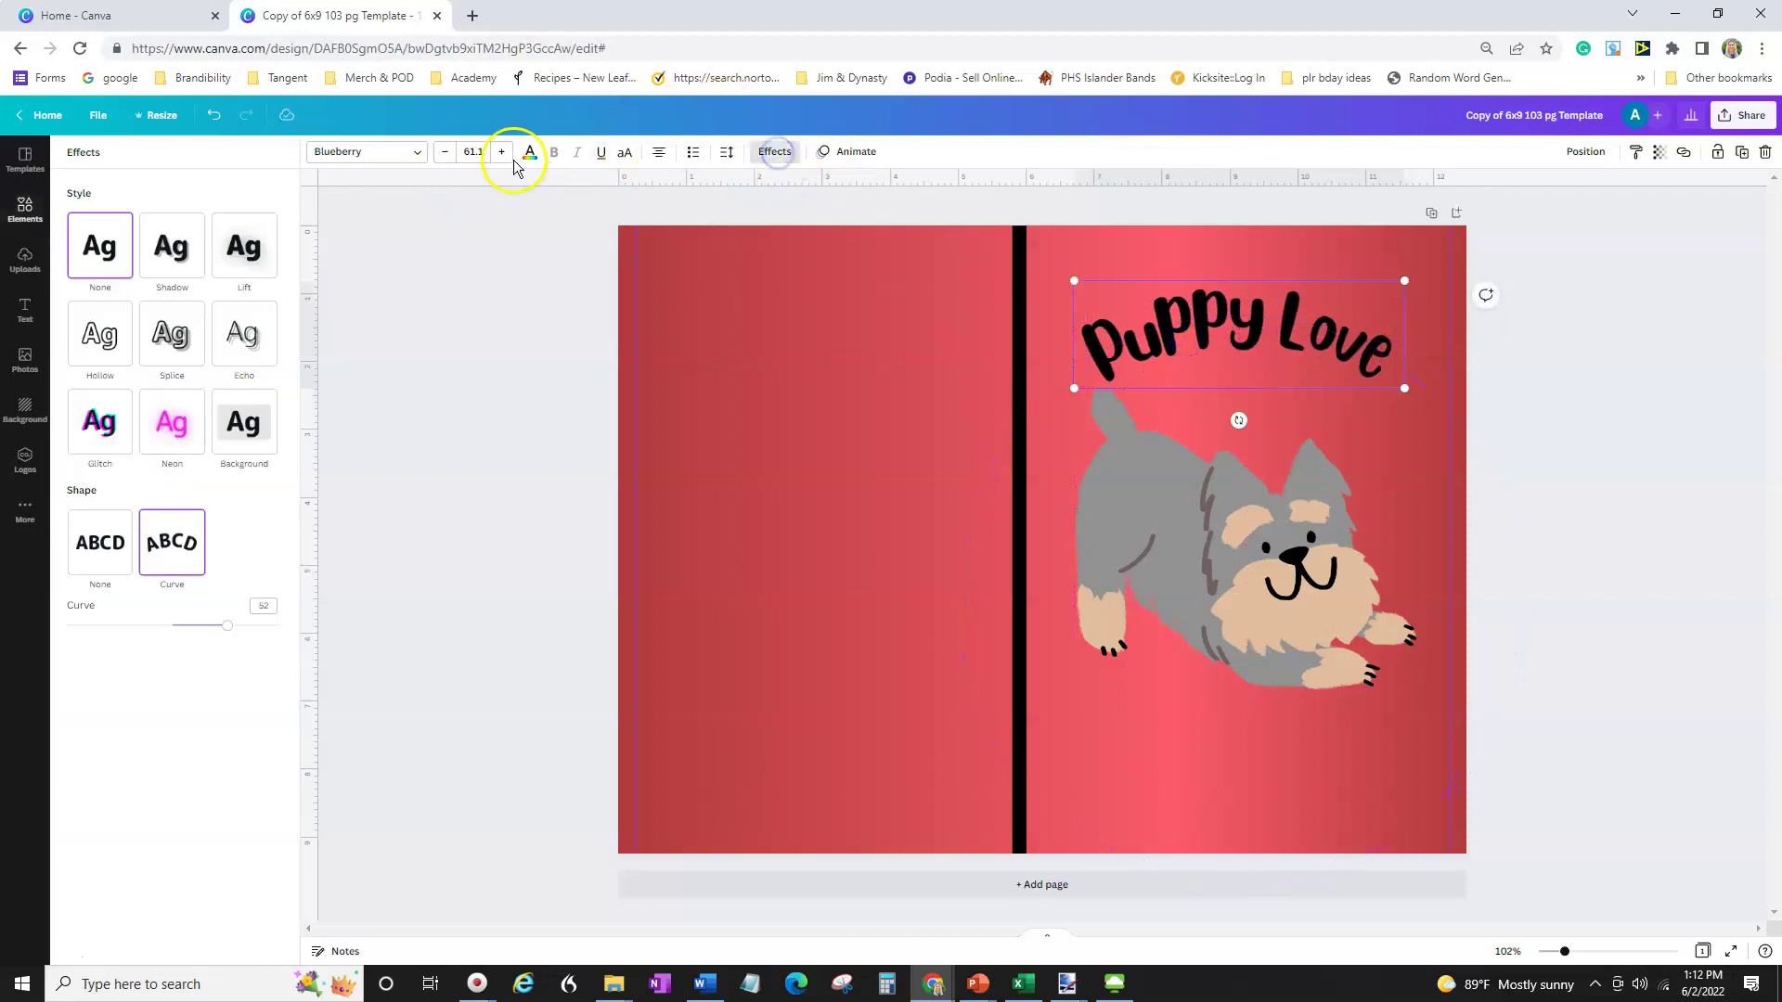
{"action": "left_click", "coordinate": [125, 341]}
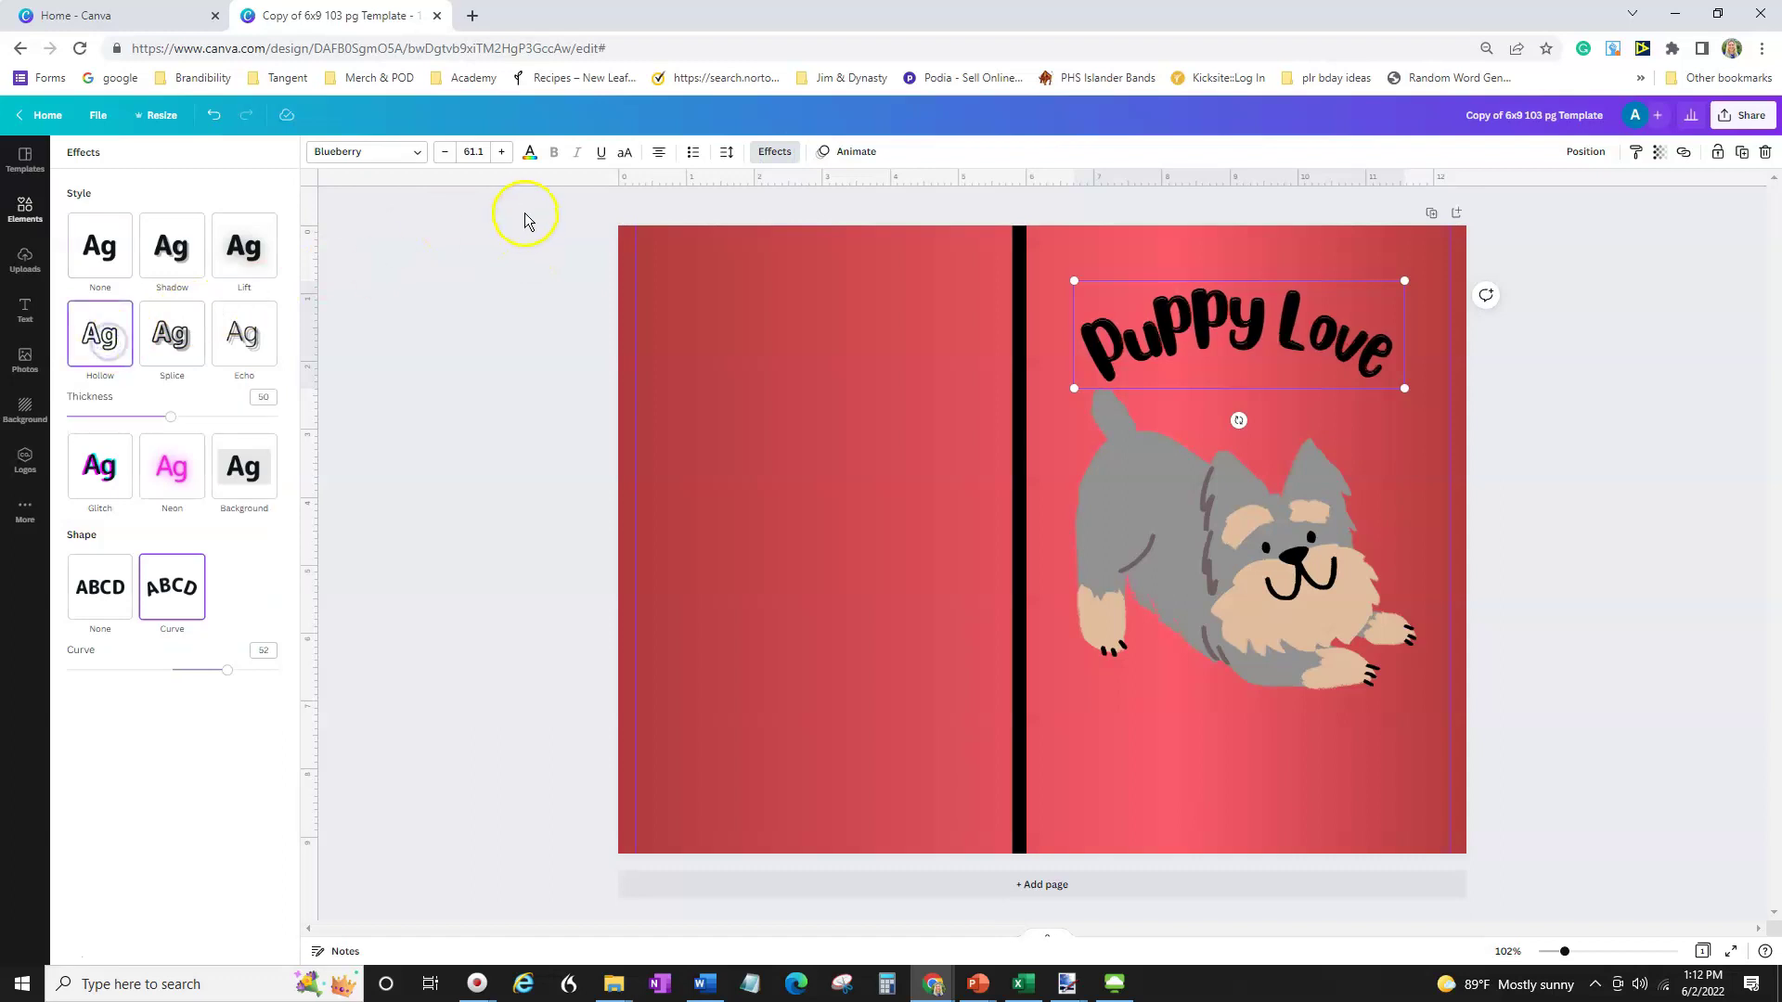
{"action": "left_click", "coordinate": [532, 154]}
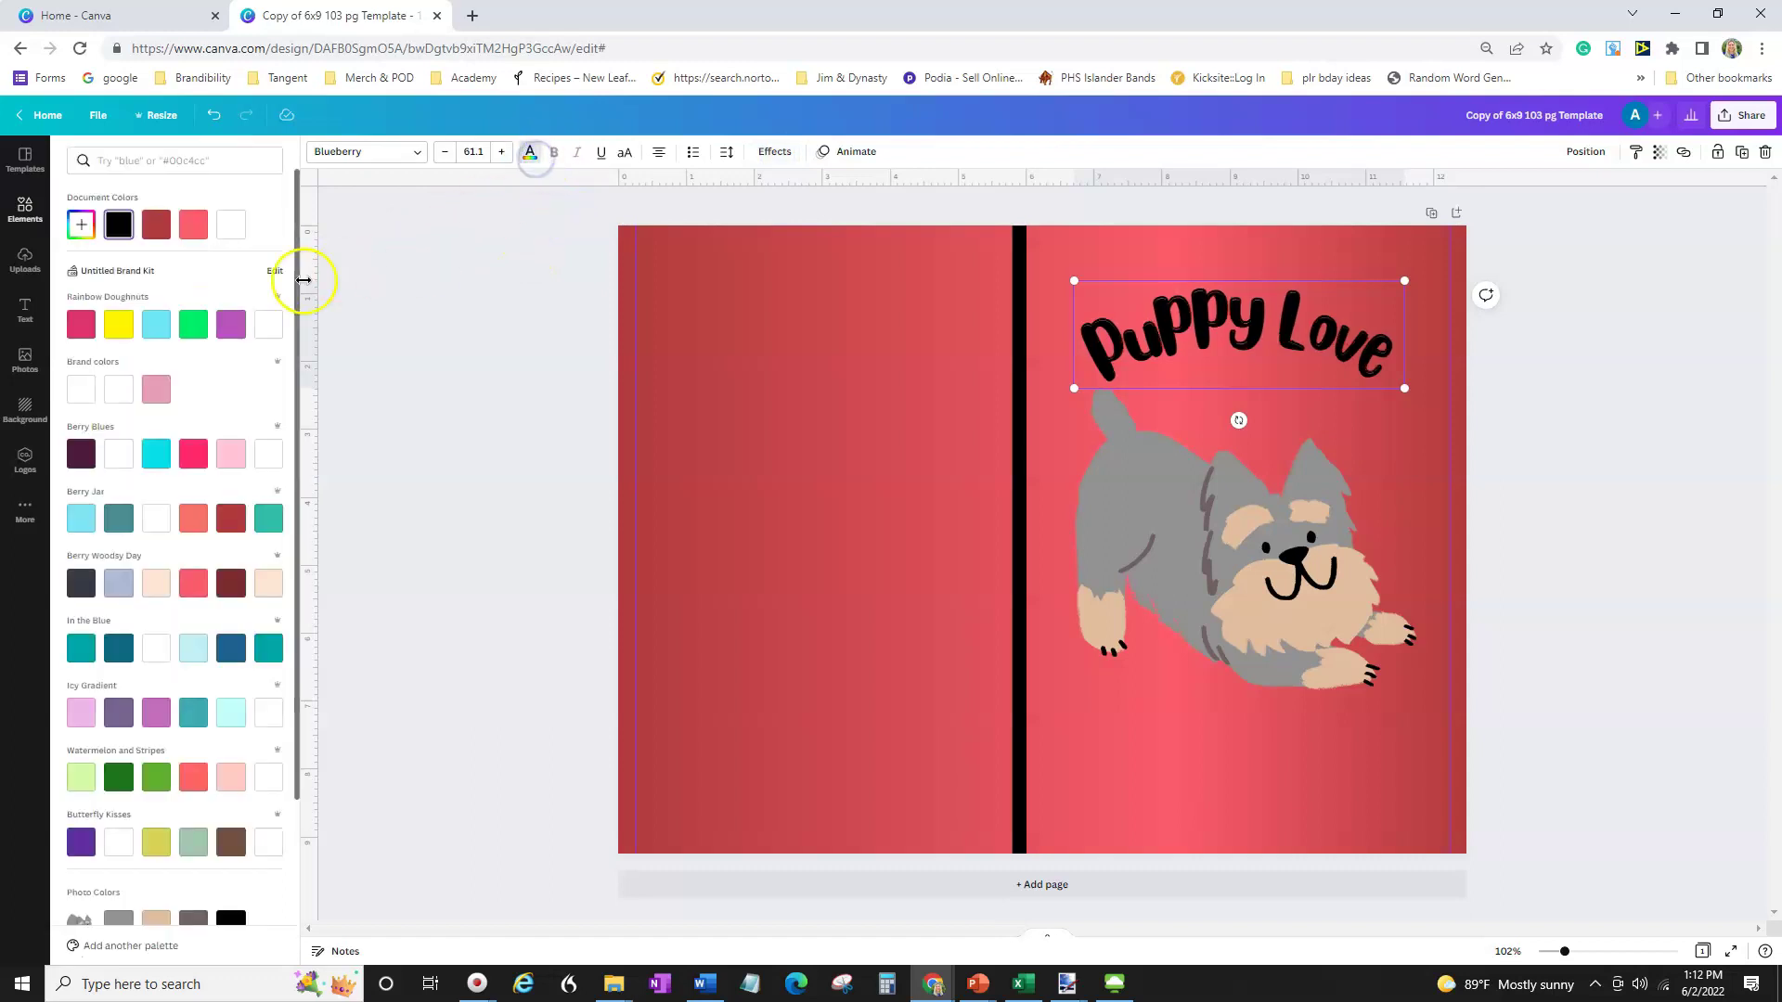
{"action": "left_click", "coordinate": [231, 225]}
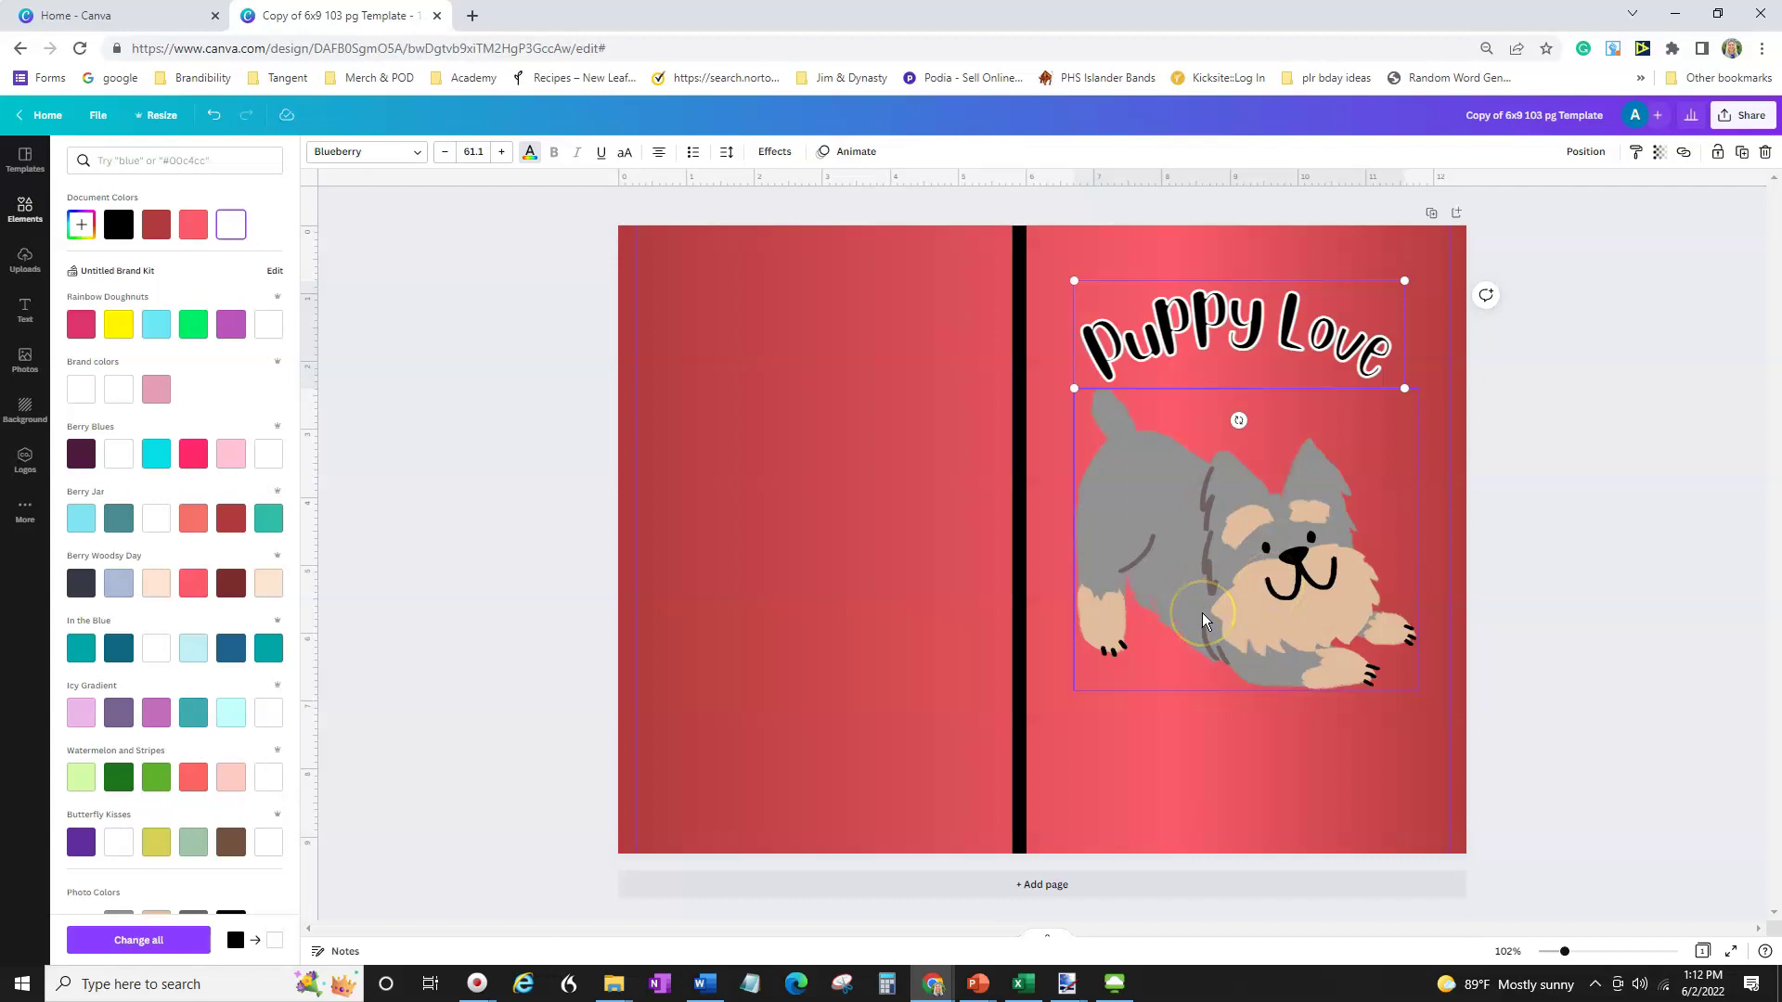
Try the Drop shadow on the puppy and look at its adjustment settings.
{"action": "left_click", "coordinate": [1221, 583]}
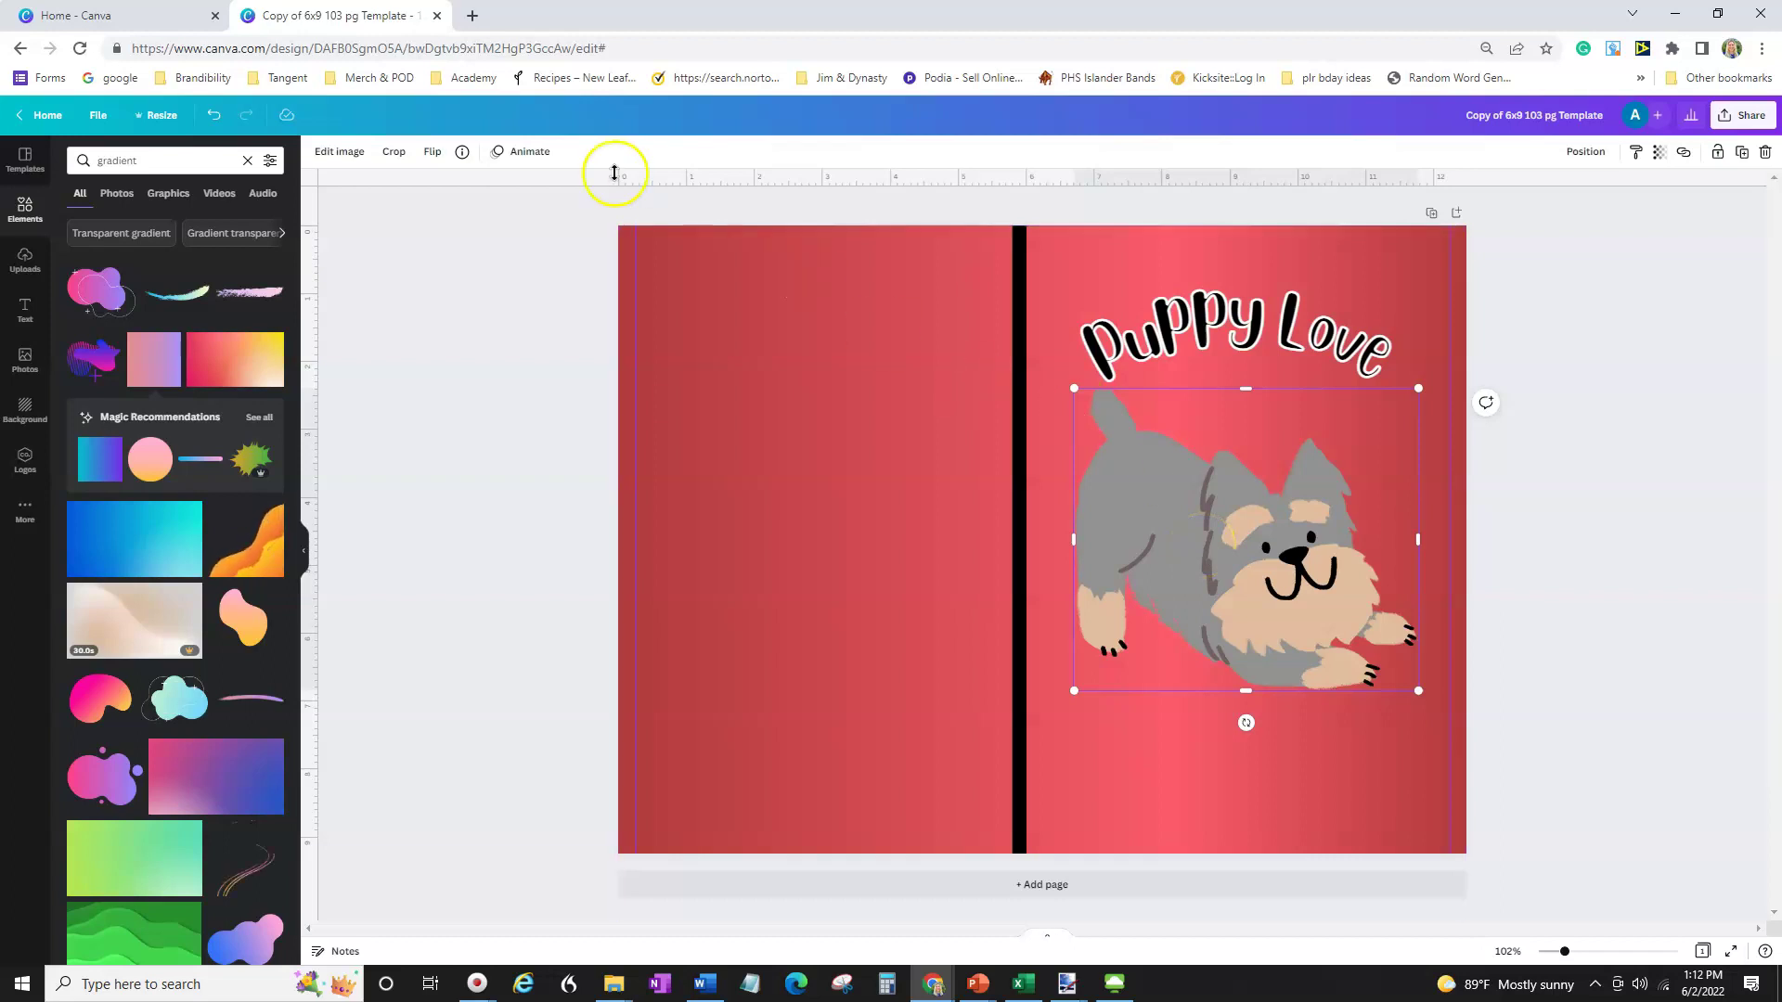
{"action": "left_click", "coordinate": [358, 154]}
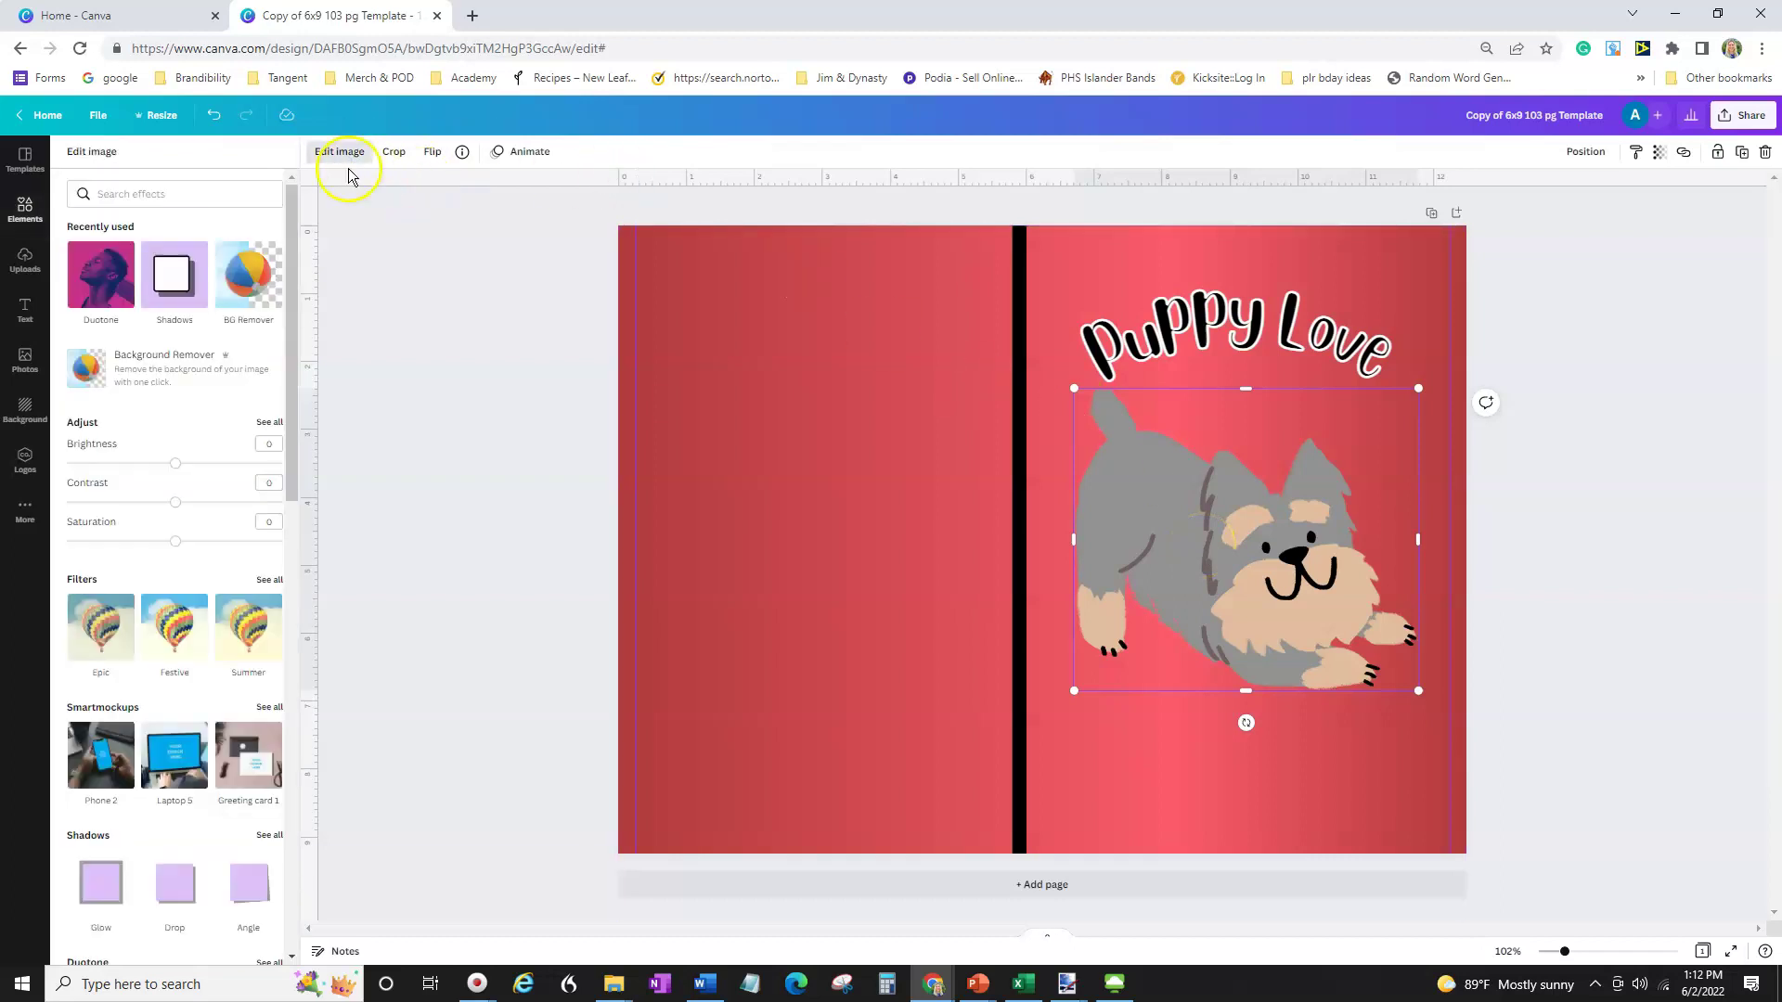
{"action": "left_click", "coordinate": [181, 280]}
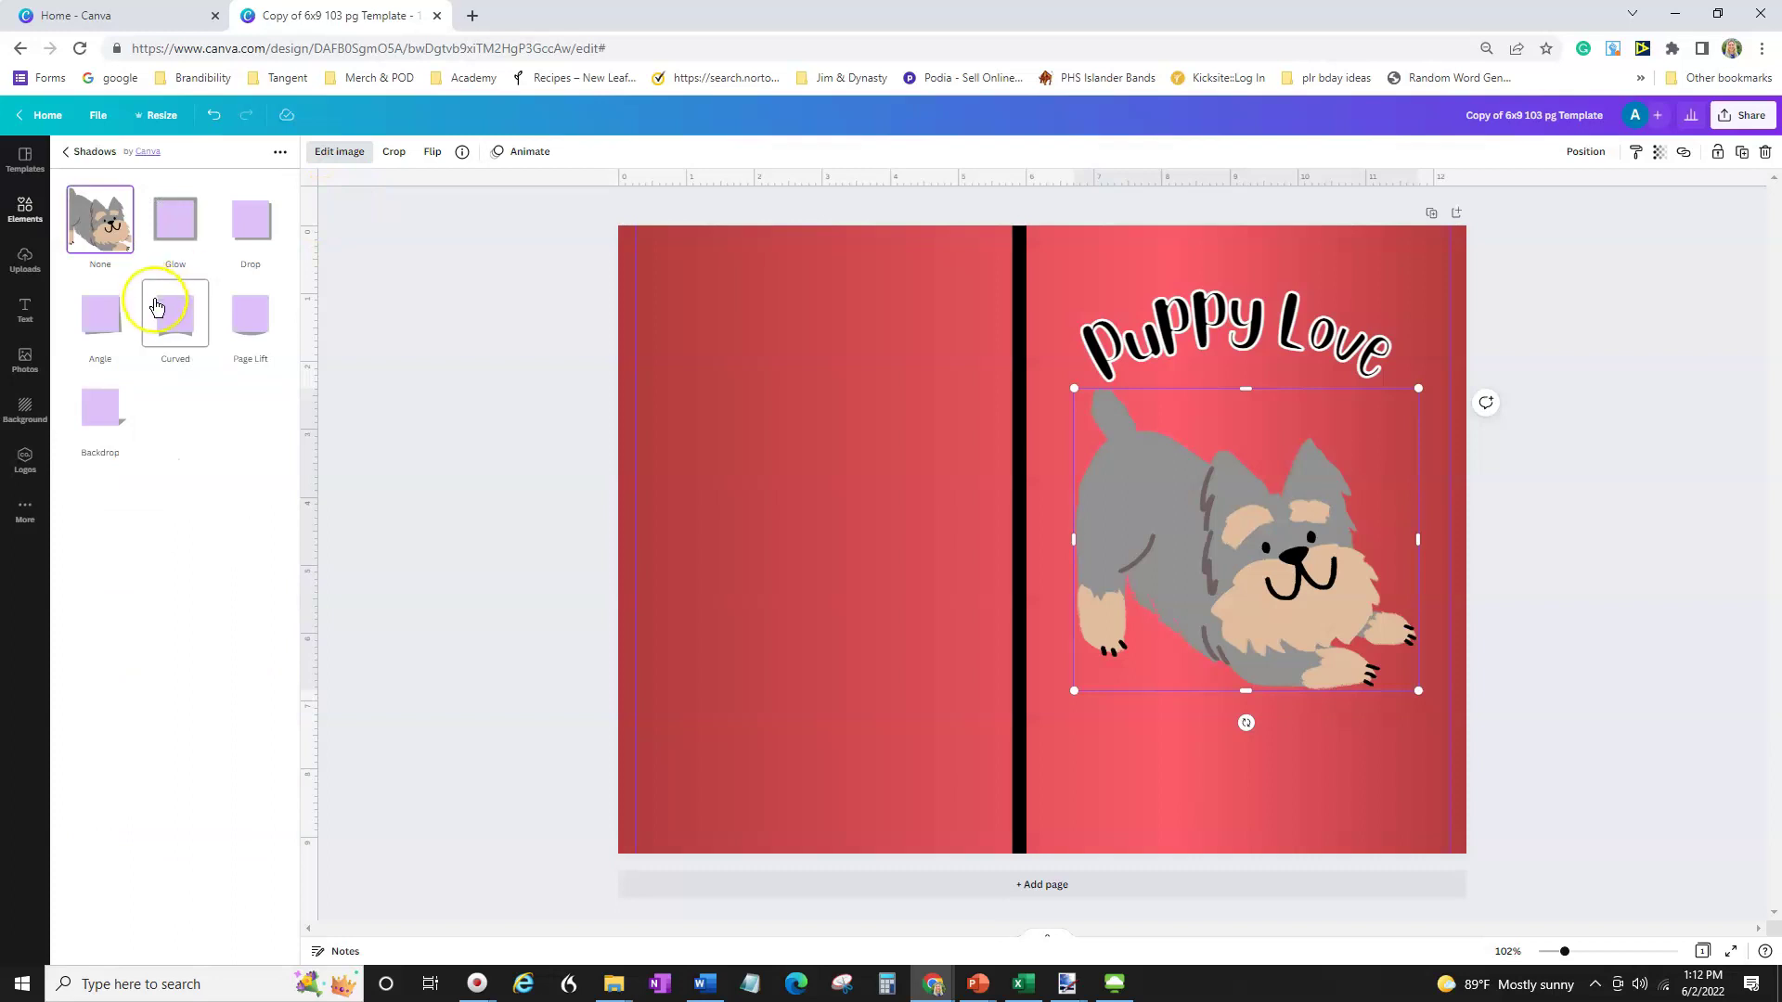
{"action": "left_click", "coordinate": [263, 228]}
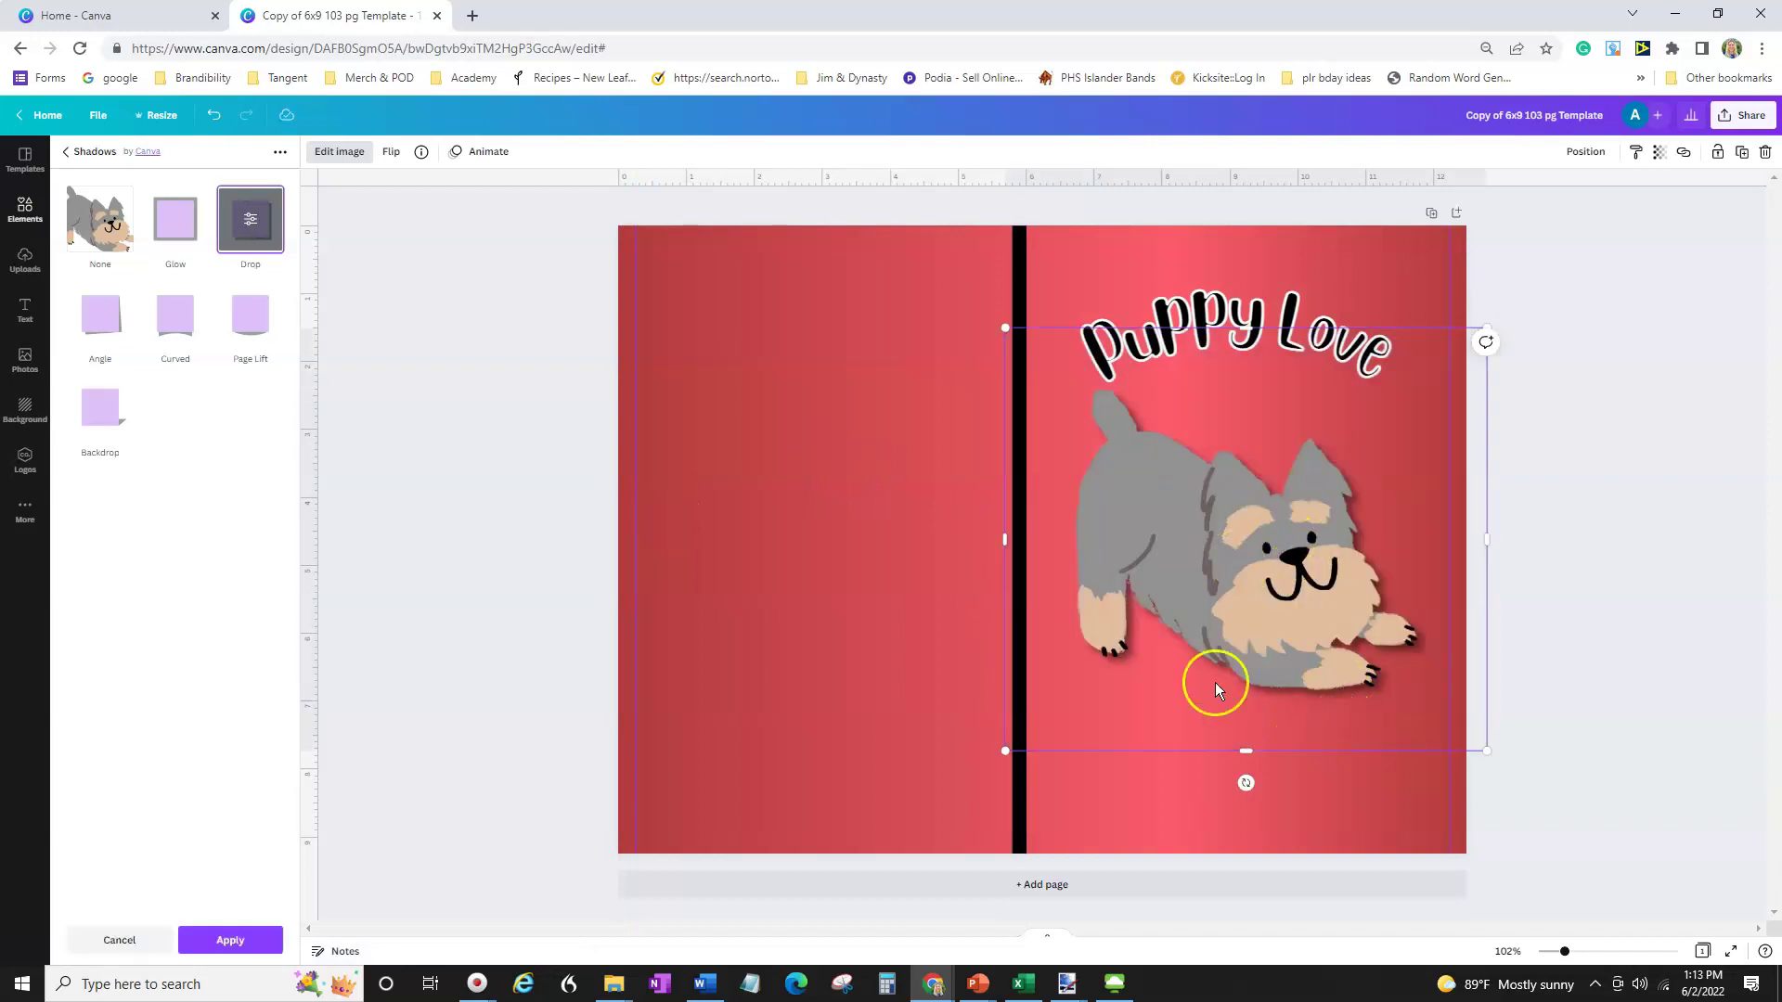
{"action": "left_click", "coordinate": [252, 234]}
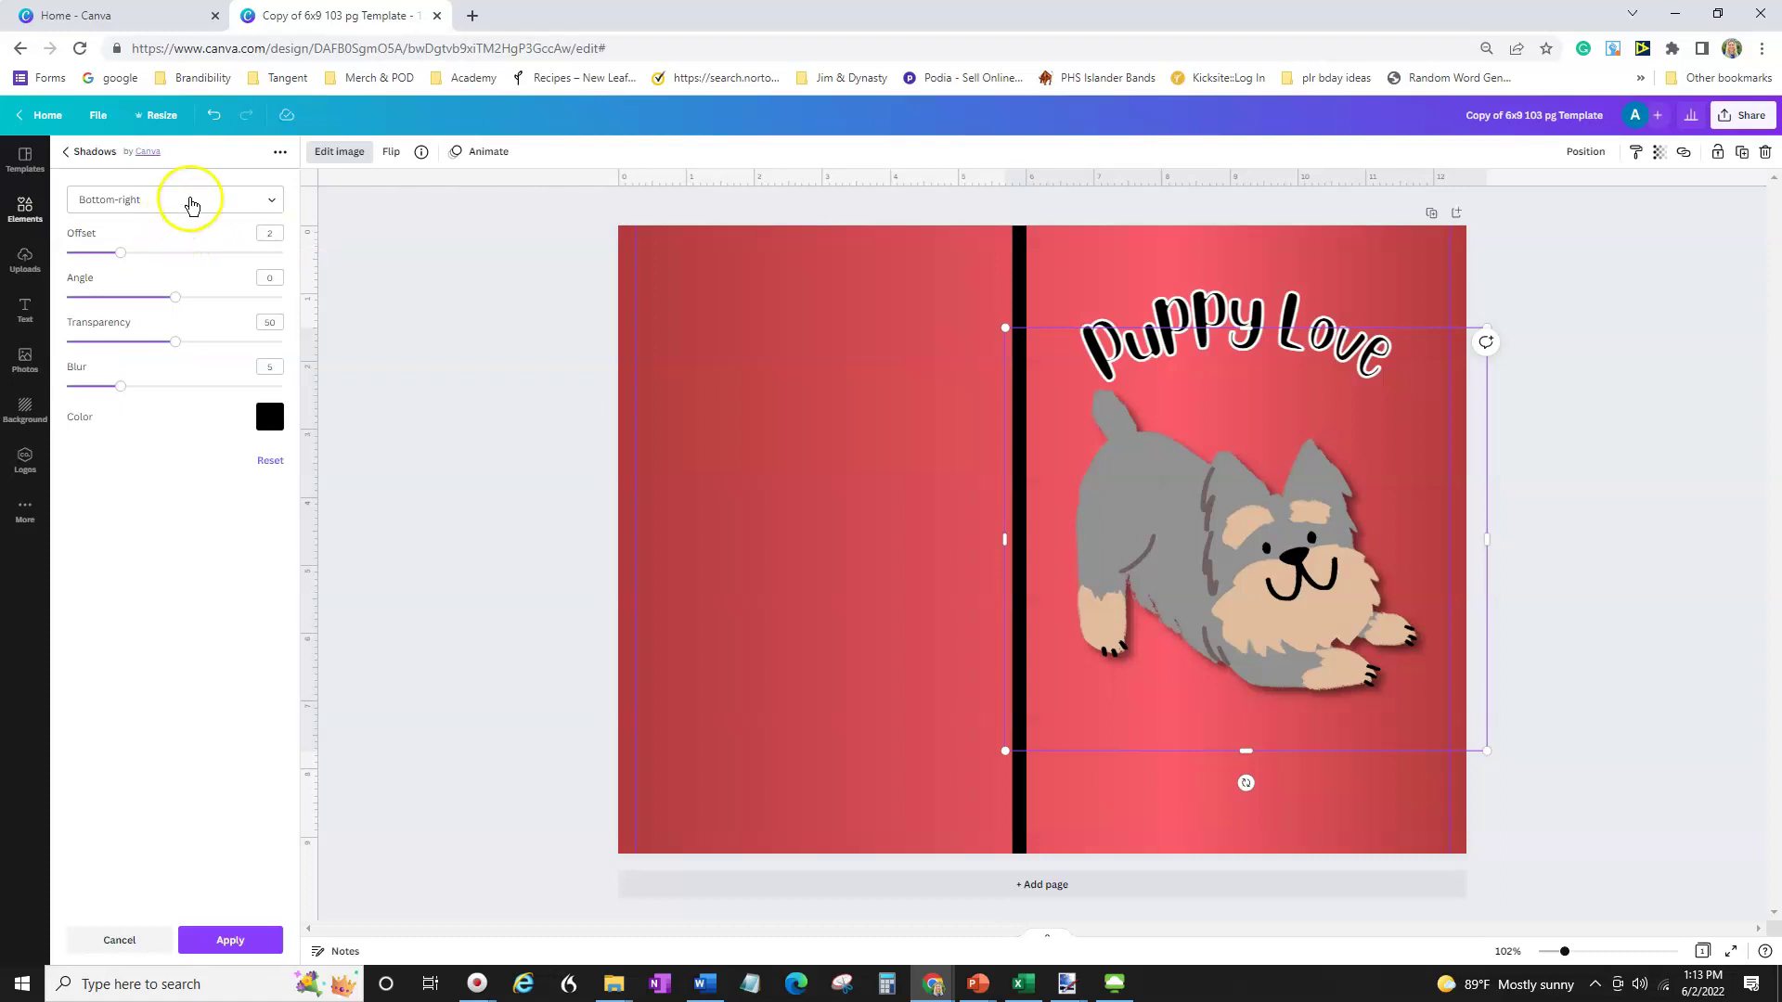
{"action": "left_click", "coordinate": [65, 152]}
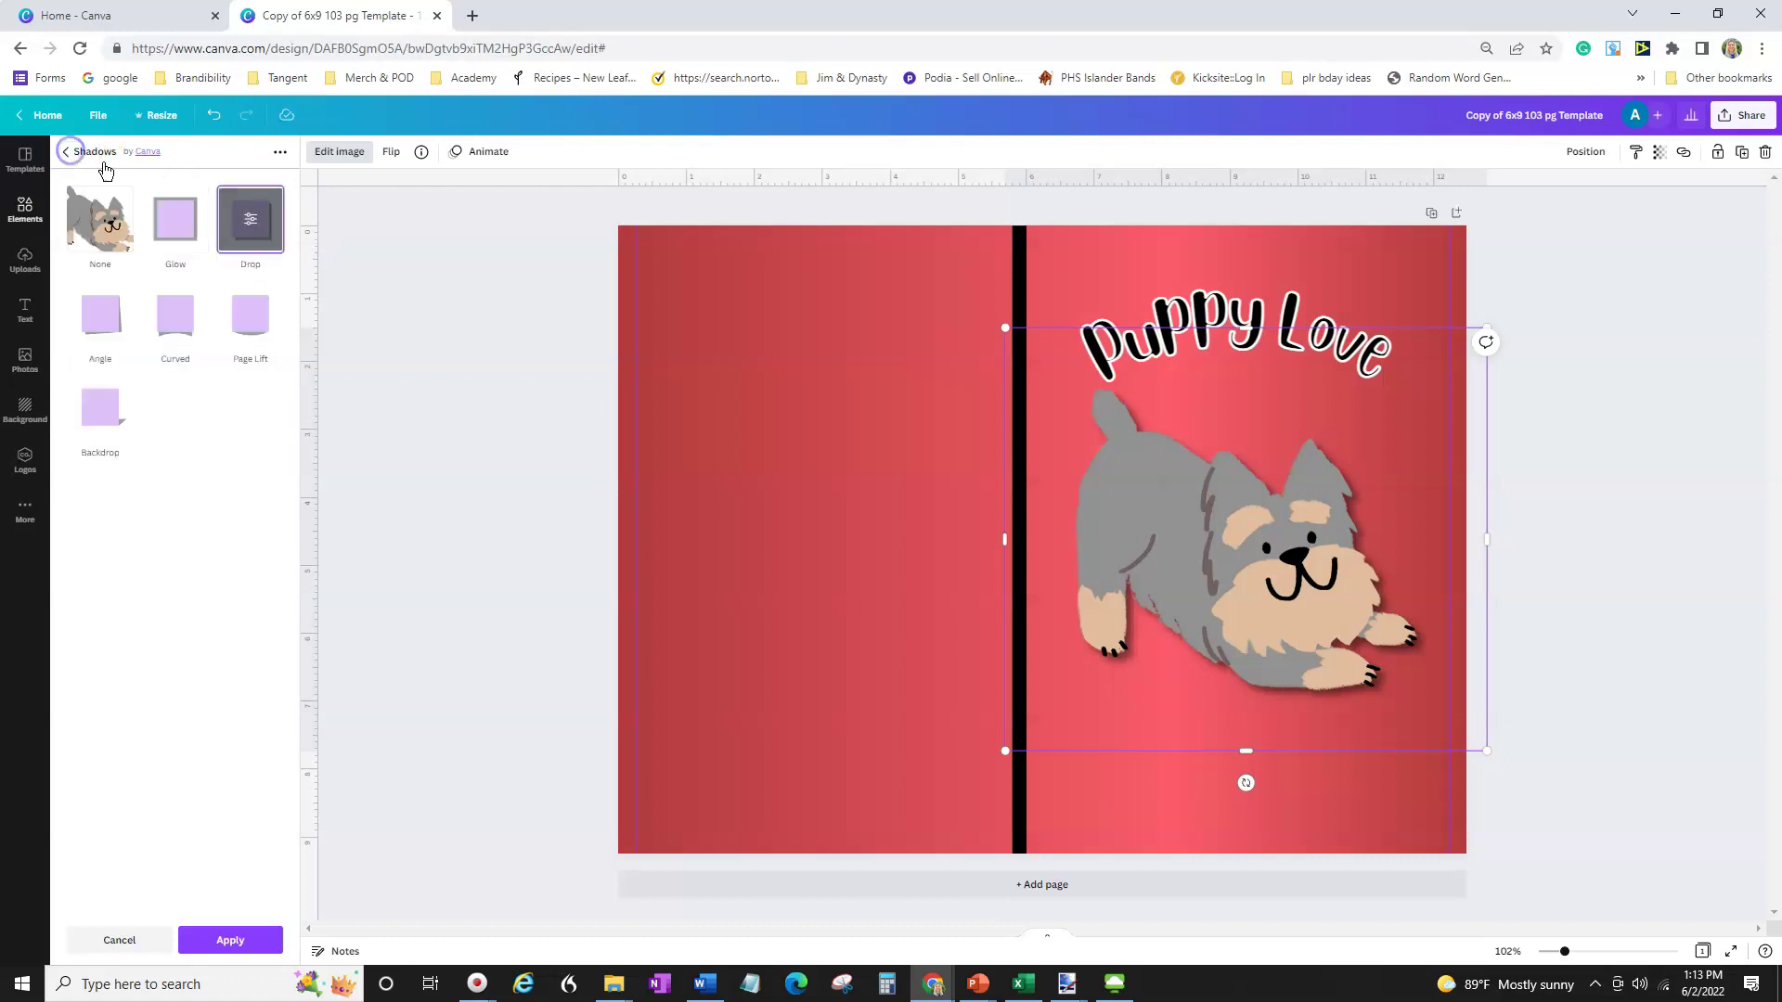
Try a white Glow on the puppy with size 11, transparency 94 and blur 1, and remove the effect again.
{"action": "left_click", "coordinate": [176, 233]}
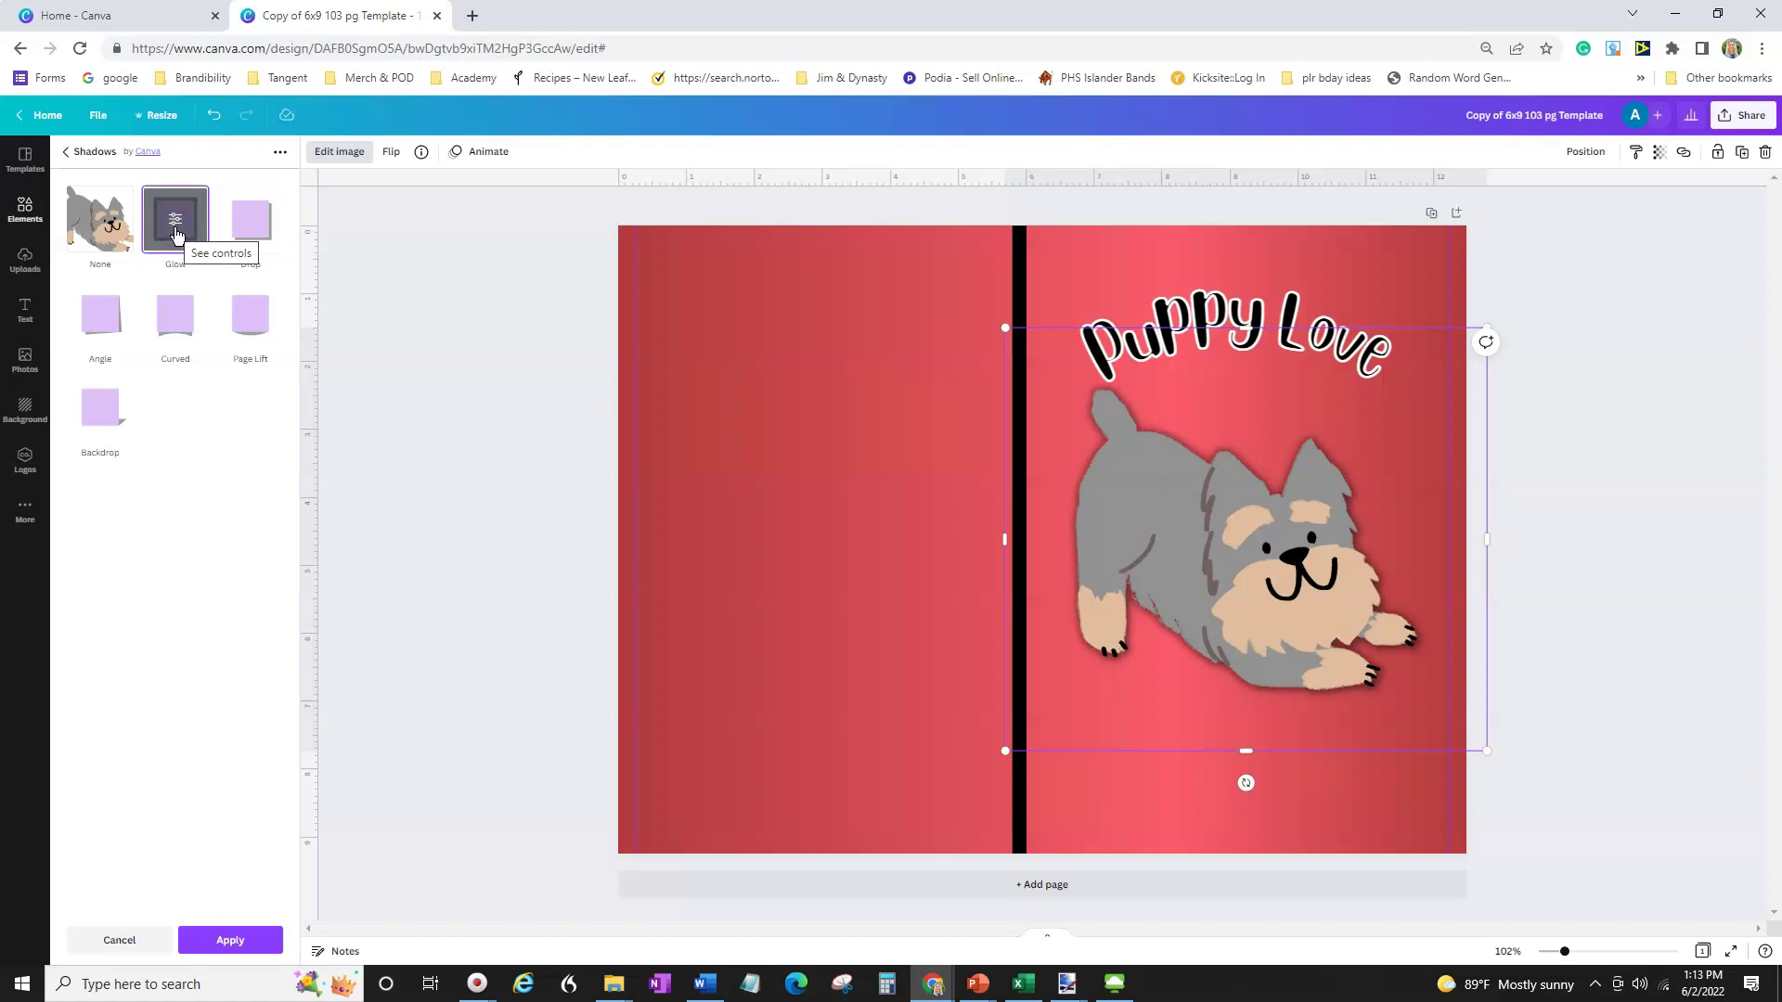
{"action": "left_click", "coordinate": [172, 225]}
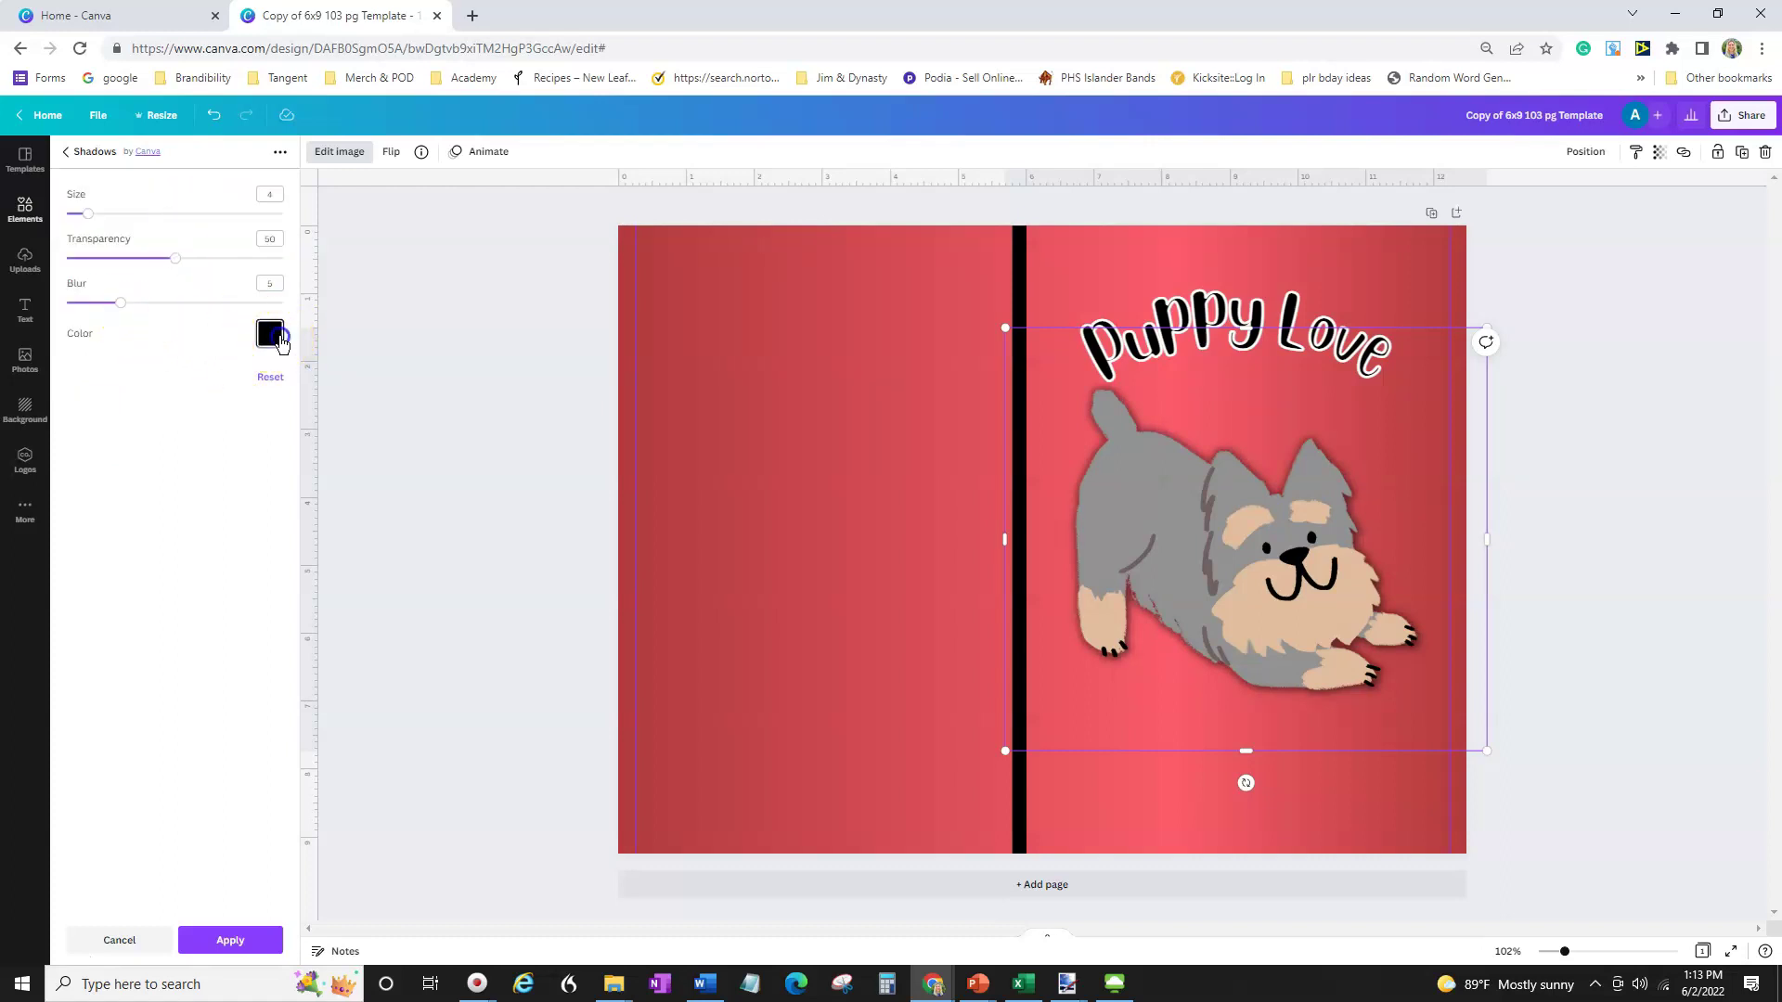
{"action": "left_click", "coordinate": [263, 337]}
{"action": "left_click", "coordinate": [406, 395]}
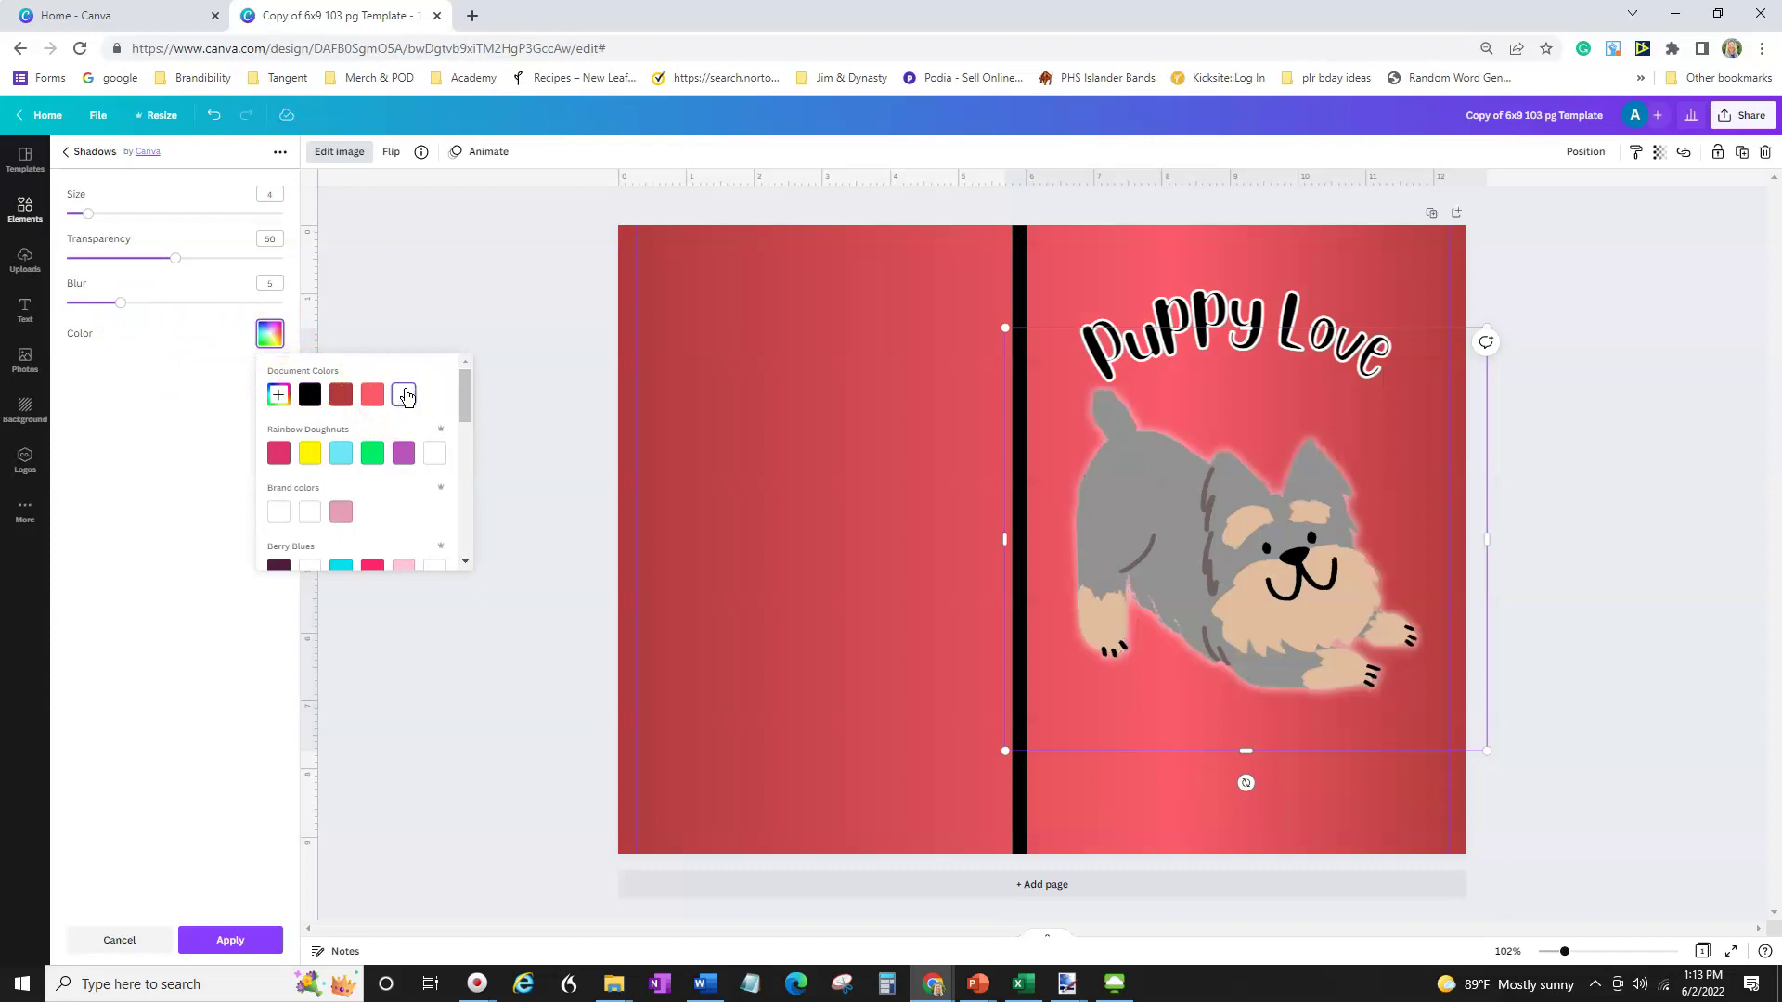
{"action": "left_click_drag", "start_coordinate": [120, 304], "coordinate": [77, 302]}
{"action": "left_click_drag", "start_coordinate": [176, 258], "coordinate": [270, 261]}
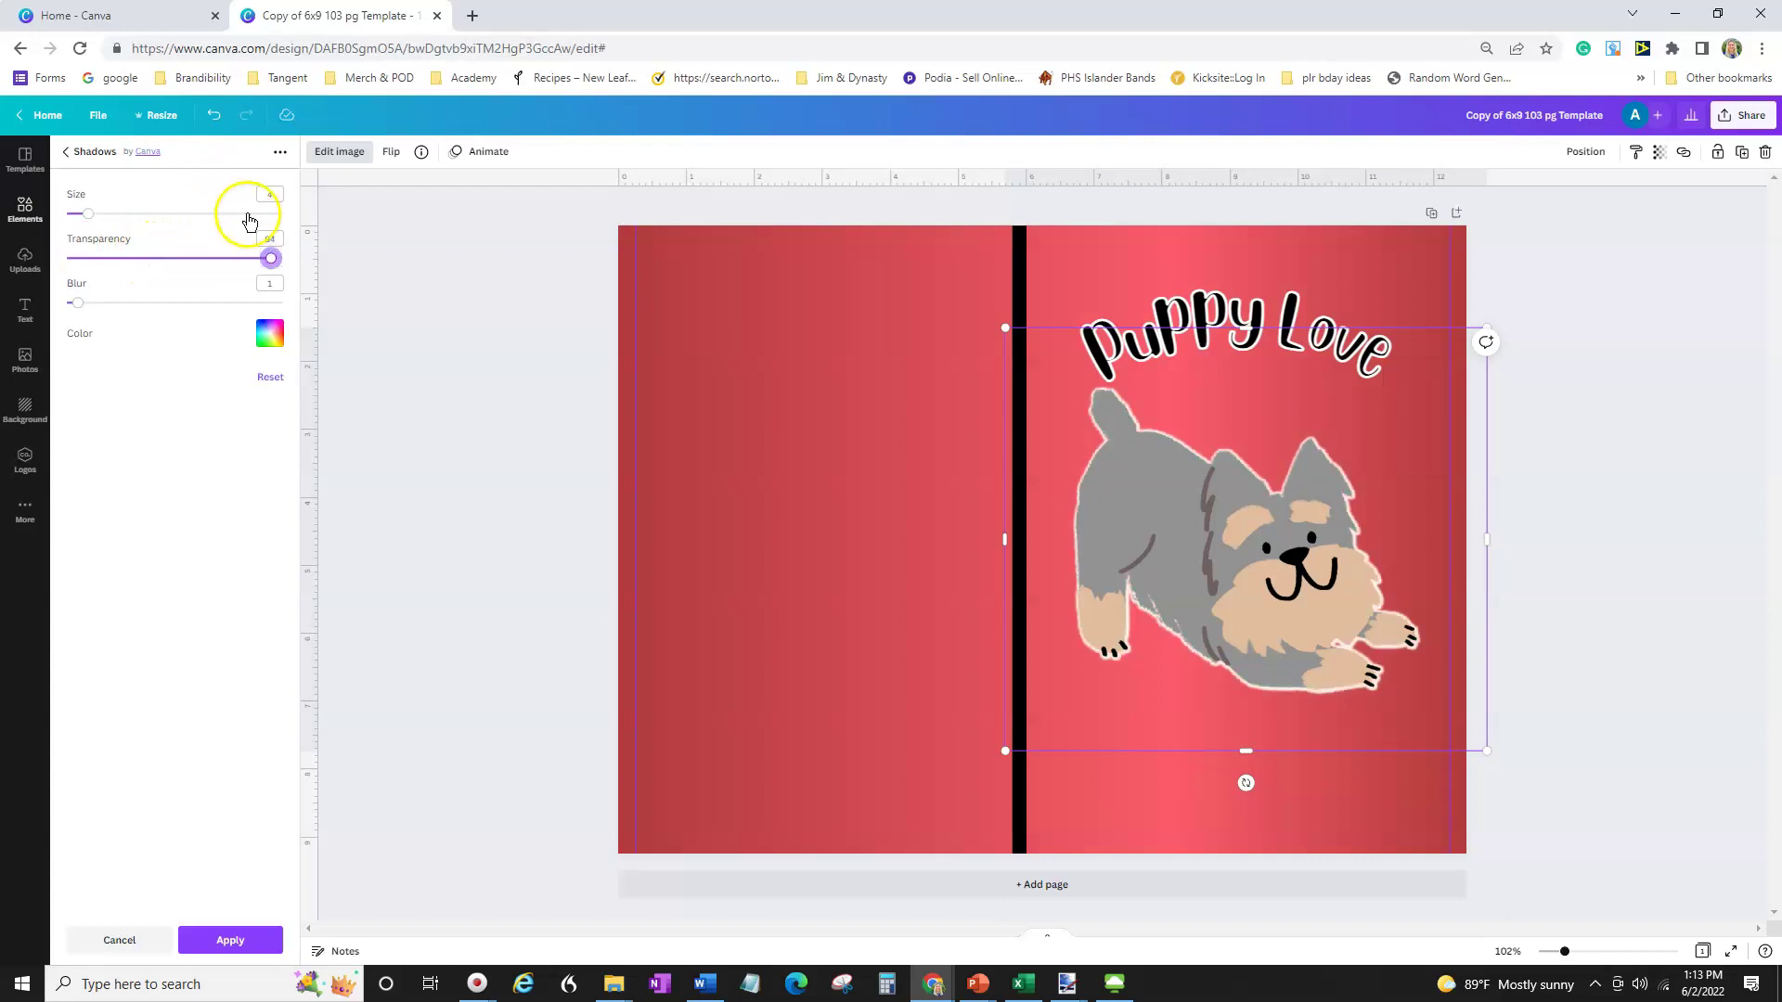
{"action": "left_click_drag", "start_coordinate": [88, 213], "coordinate": [131, 225]}
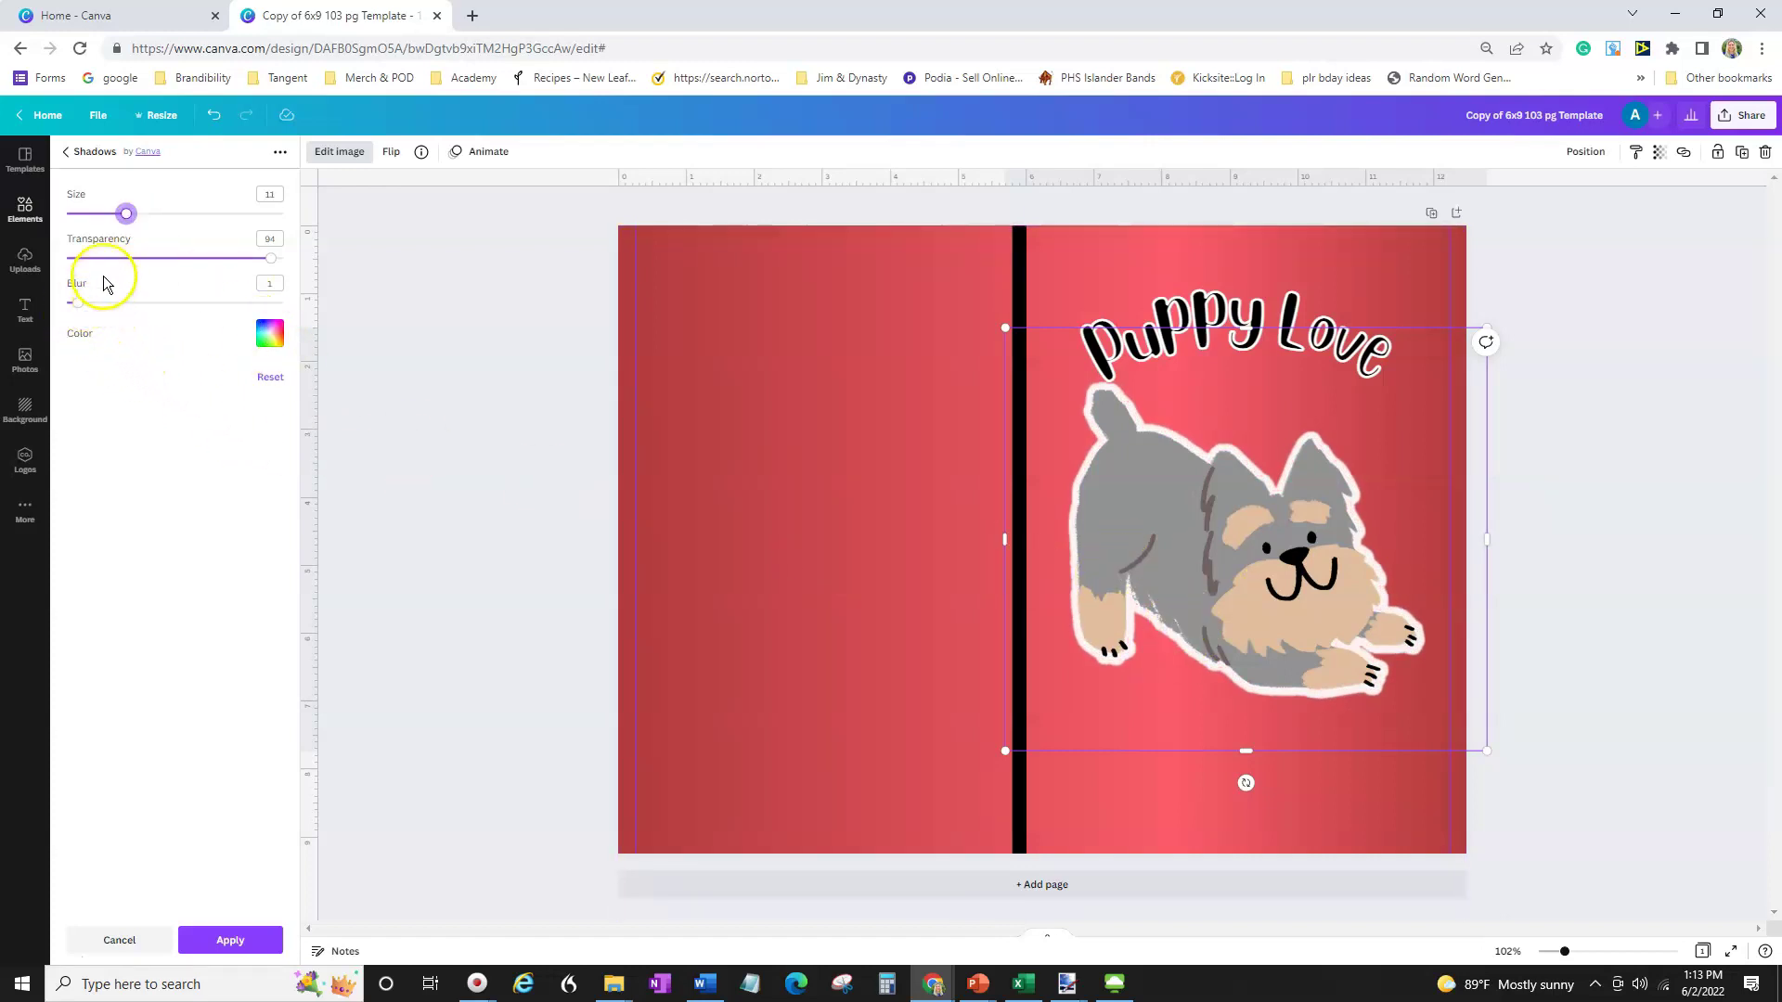
{"action": "left_click", "coordinate": [70, 152]}
{"action": "left_click", "coordinate": [98, 225]}
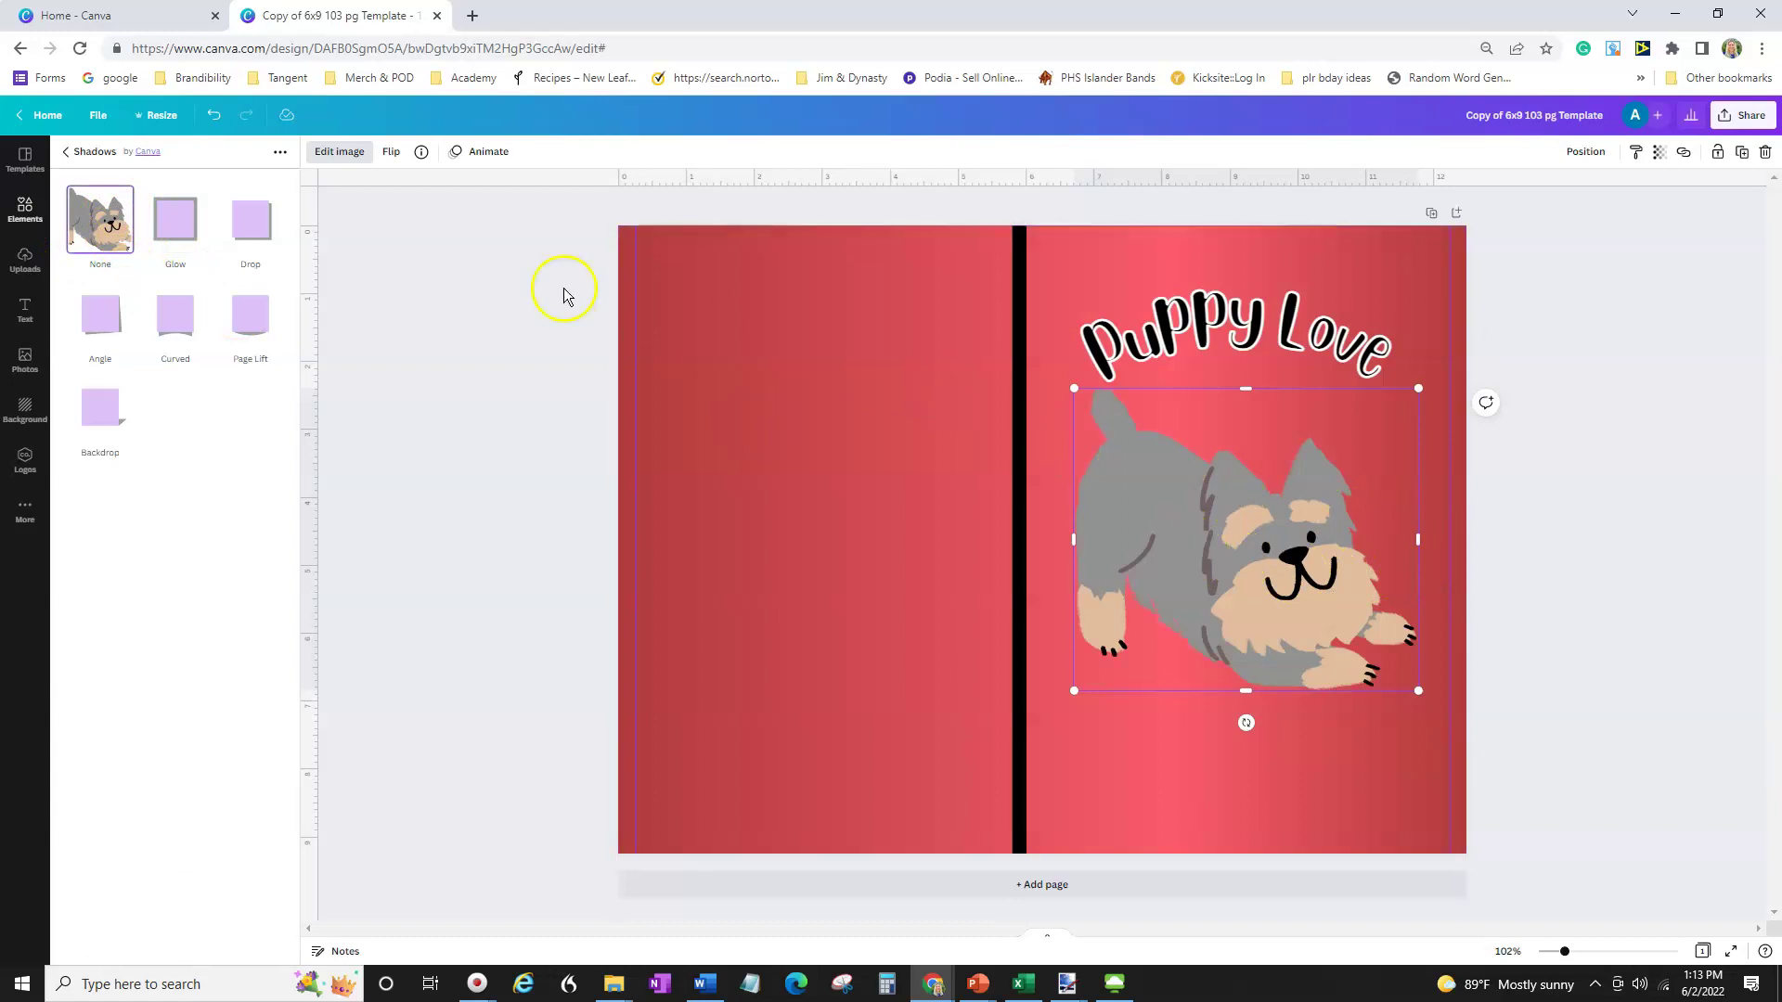
Duplicate the puppy and lay the copy over the original, offset slightly downward.
{"action": "left_click", "coordinate": [336, 156]}
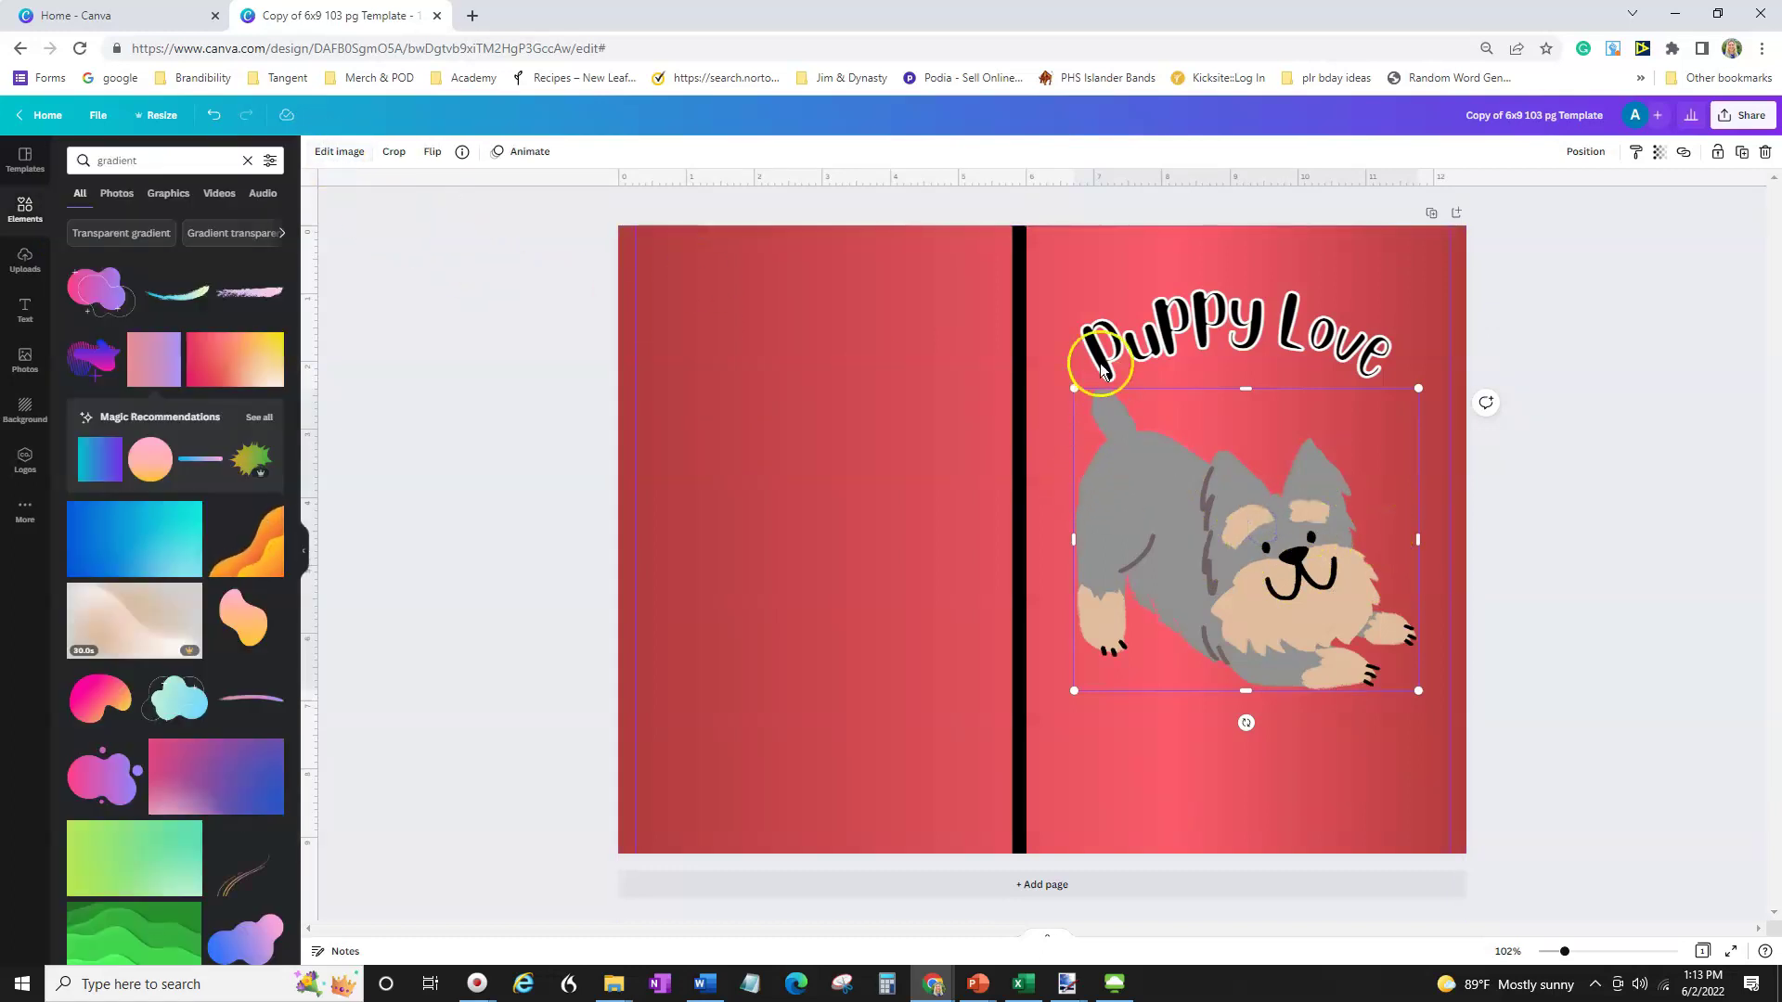
{"action": "left_click", "coordinate": [340, 152]}
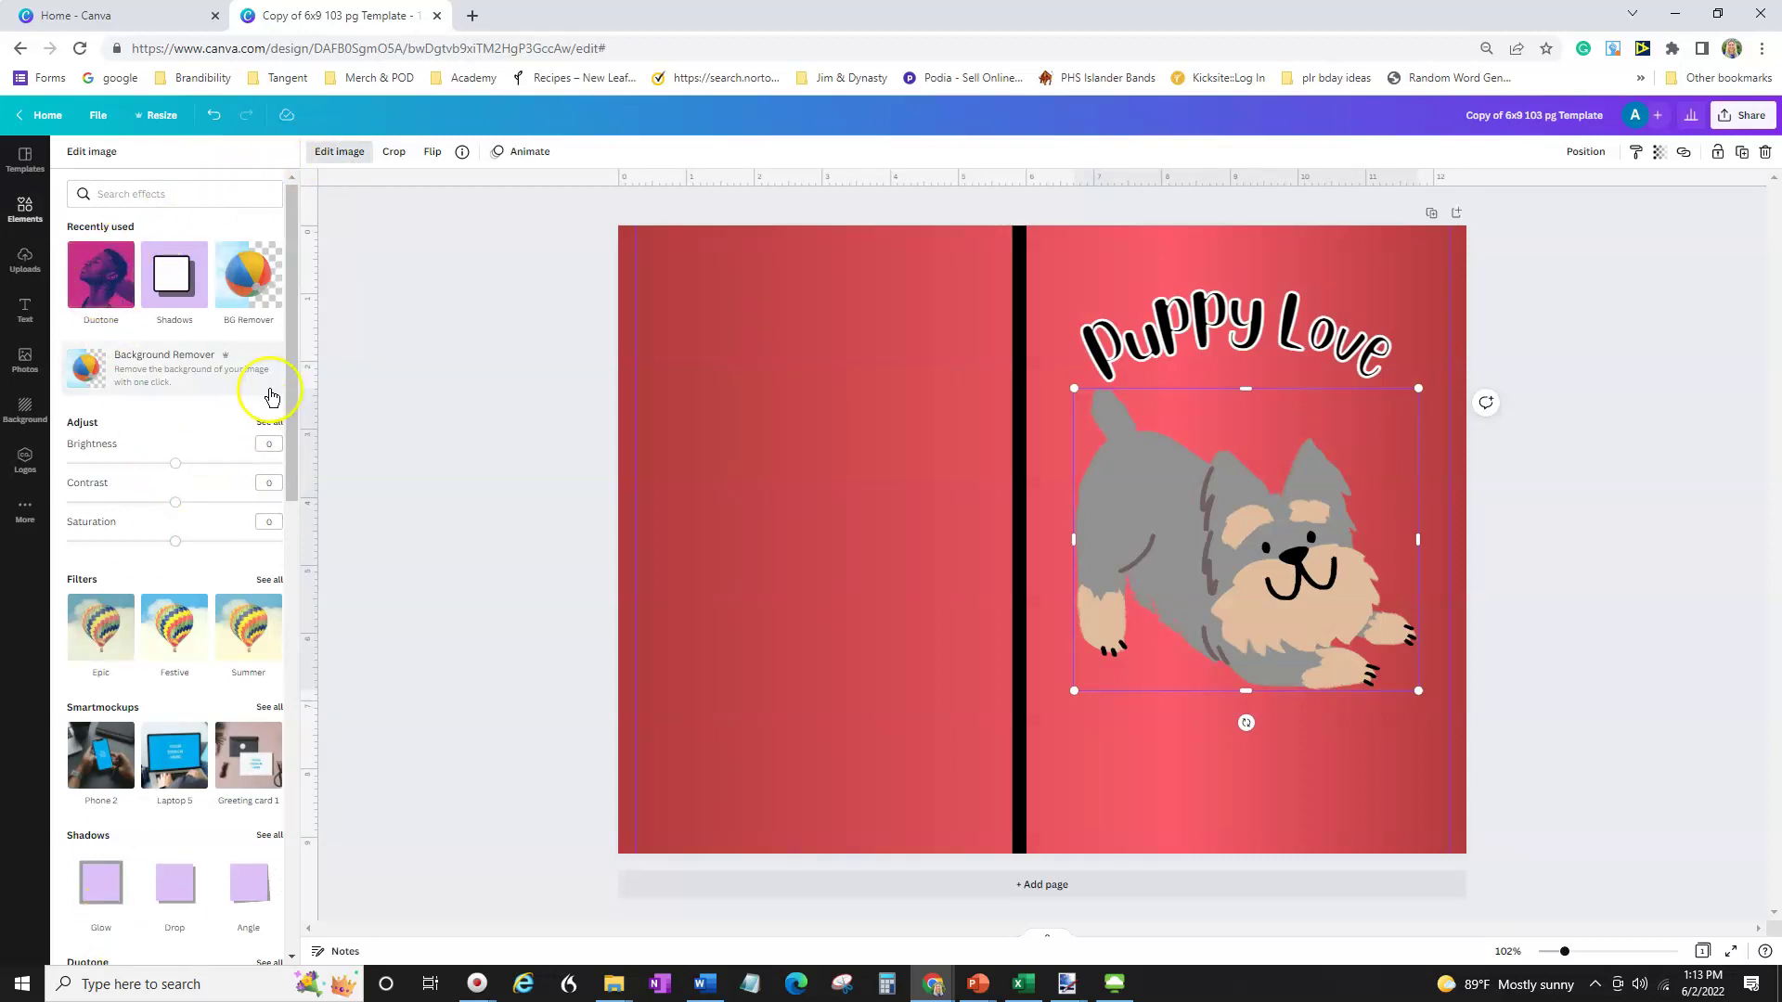
{"action": "left_click", "coordinate": [104, 276]}
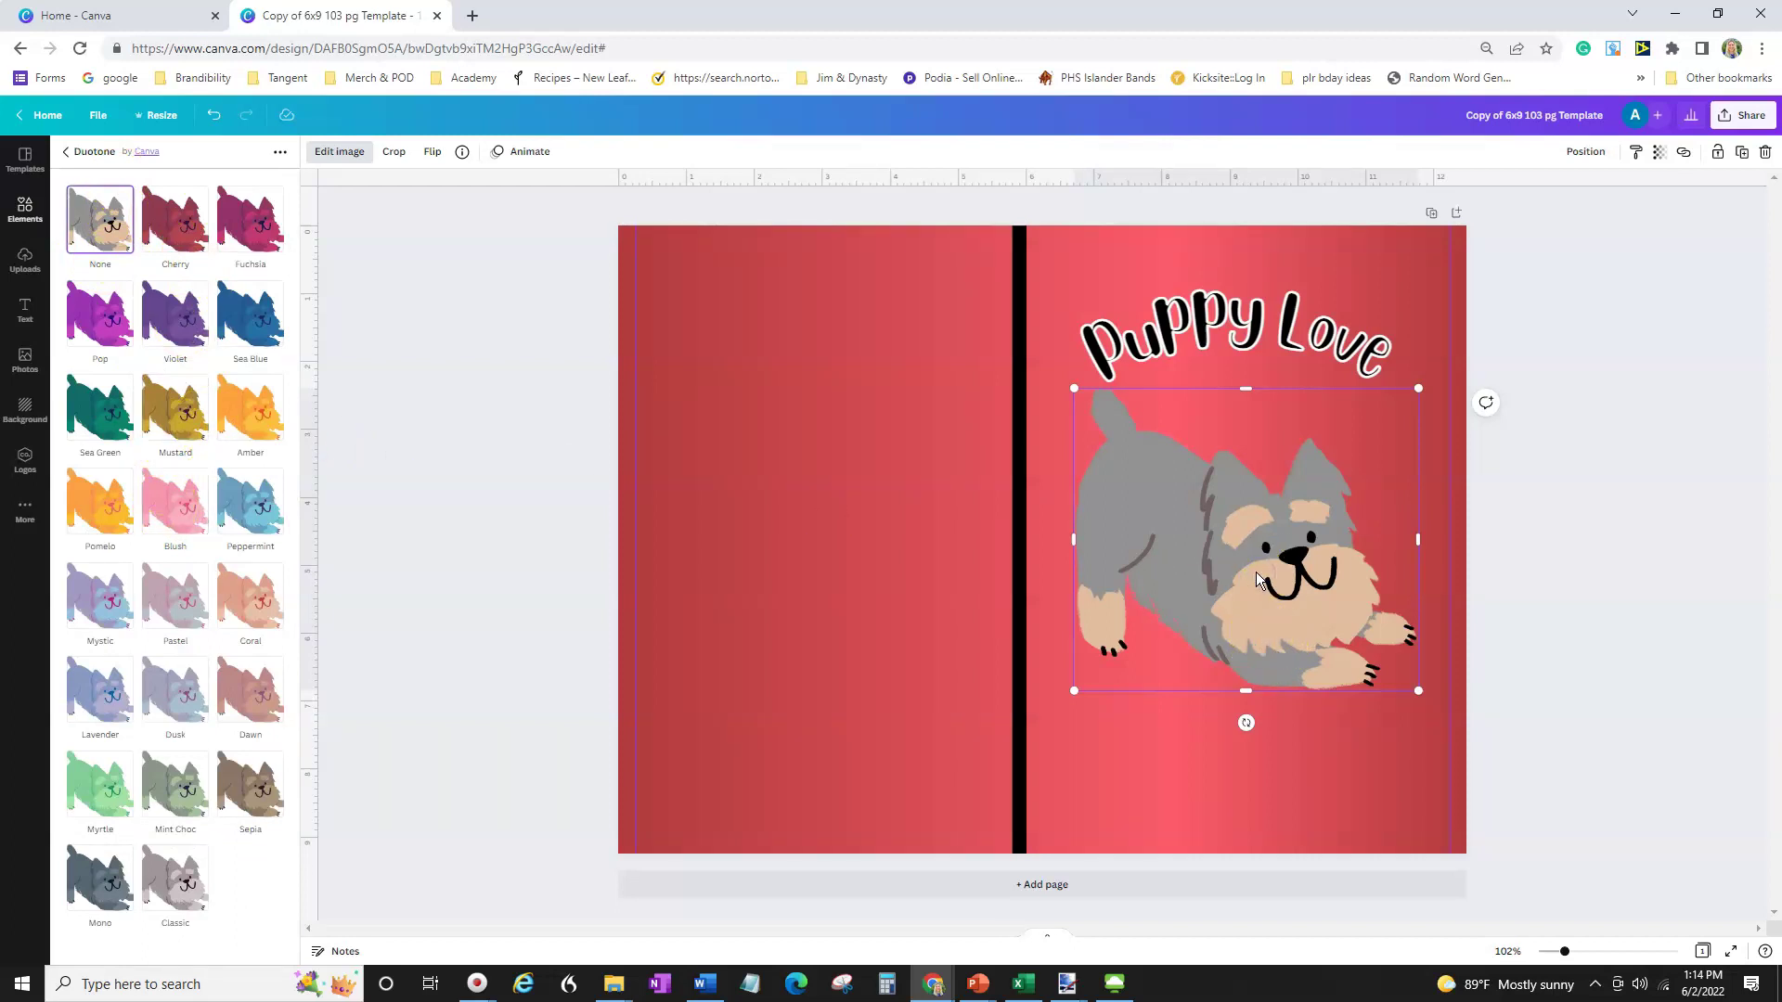
{"action": "key", "text": "ctrl+d"}
{"action": "left_click_drag", "start_coordinate": [1251, 572], "coordinate": [1245, 560]}
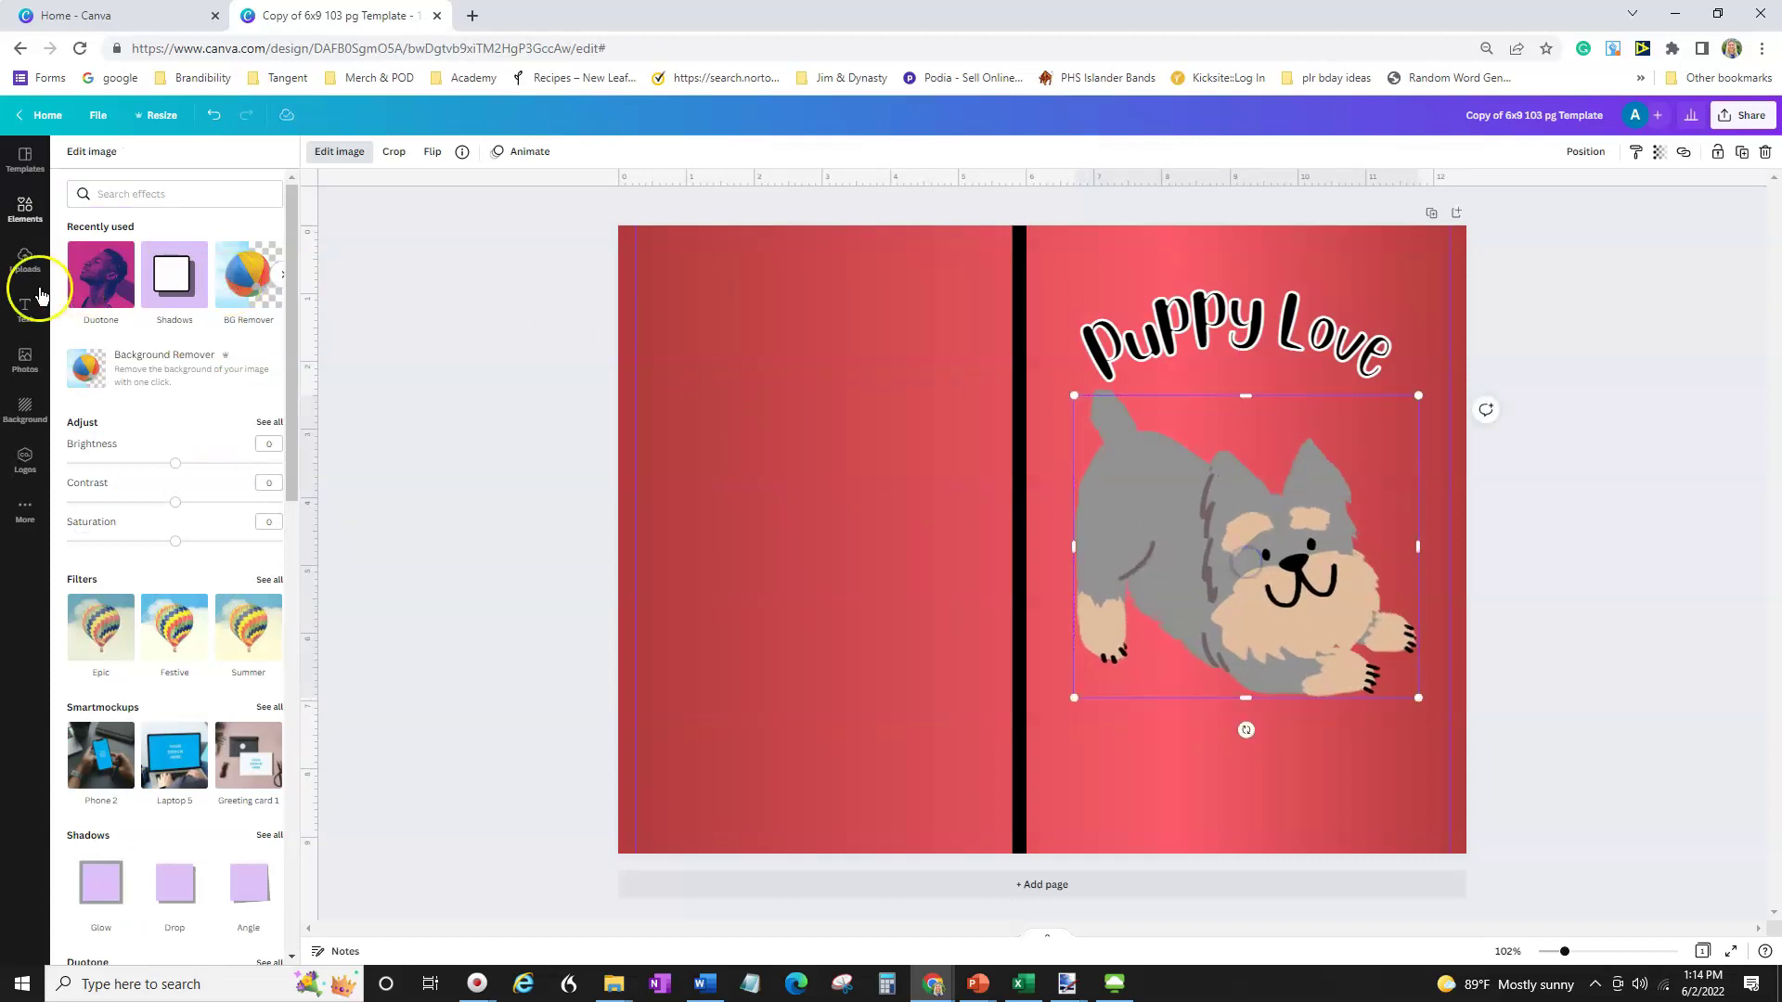
Apply the Cherry Duotone to the puppy copy and set both its highlights and shadows to white.
{"action": "left_click", "coordinate": [103, 276]}
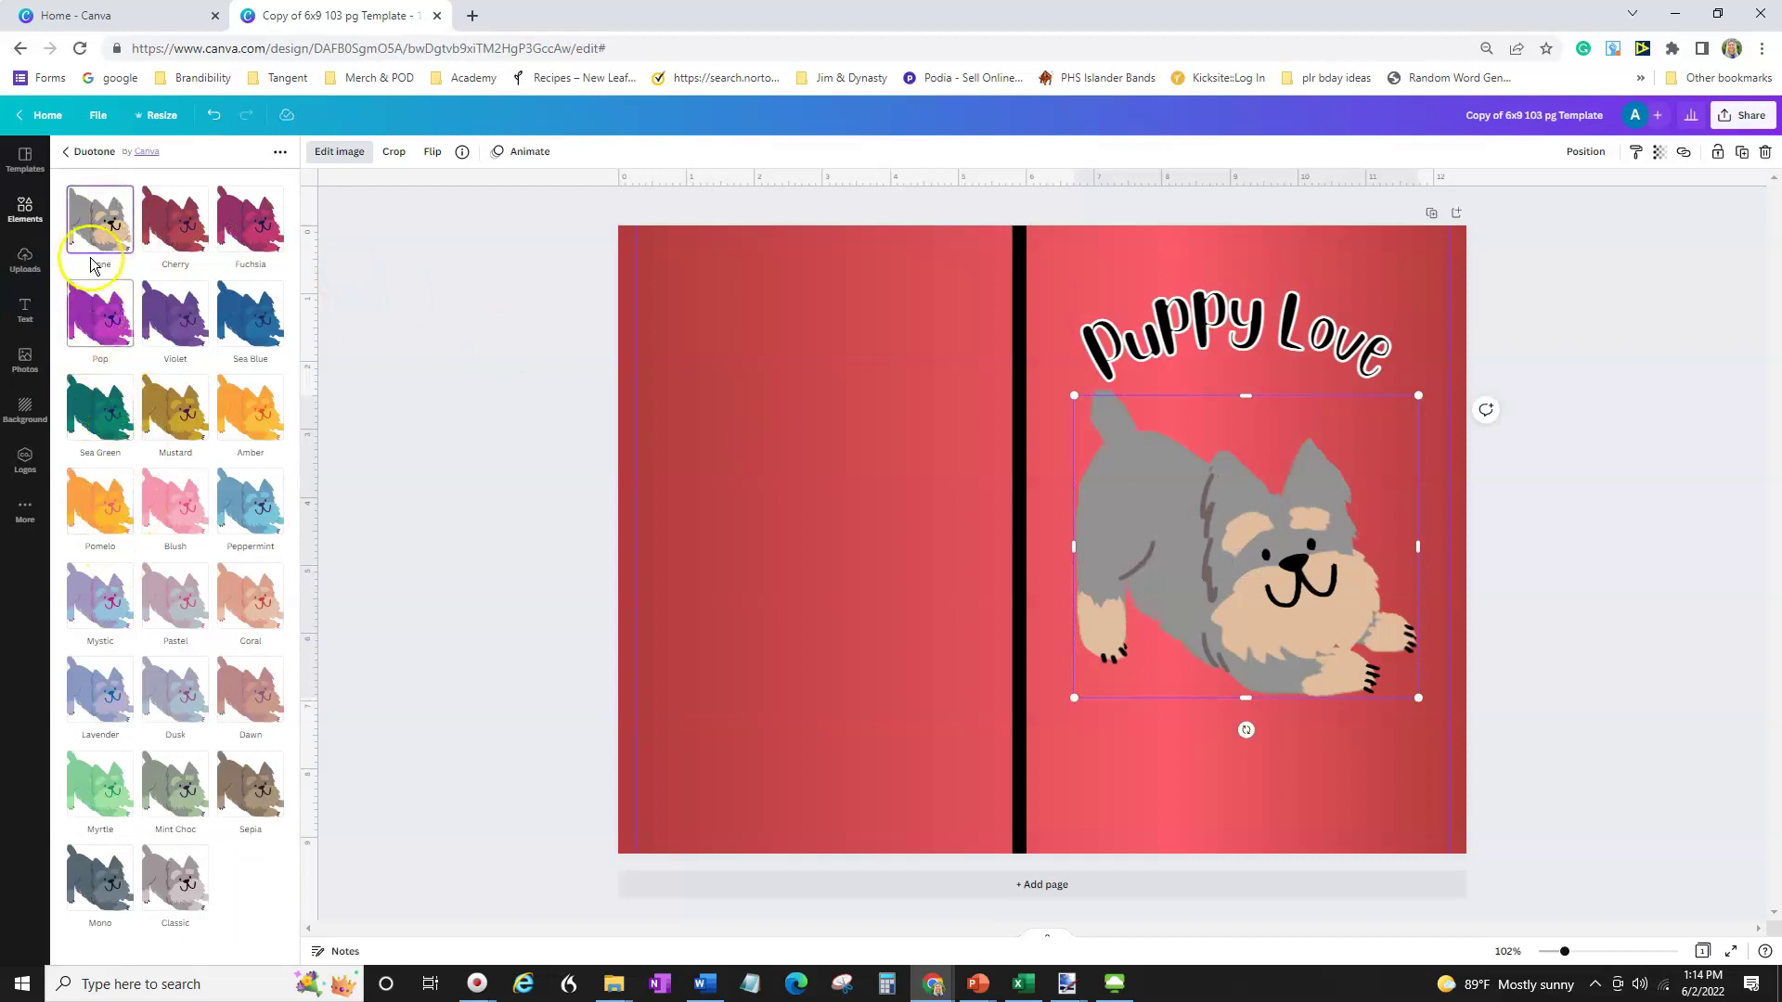
{"action": "left_click", "coordinate": [208, 214]}
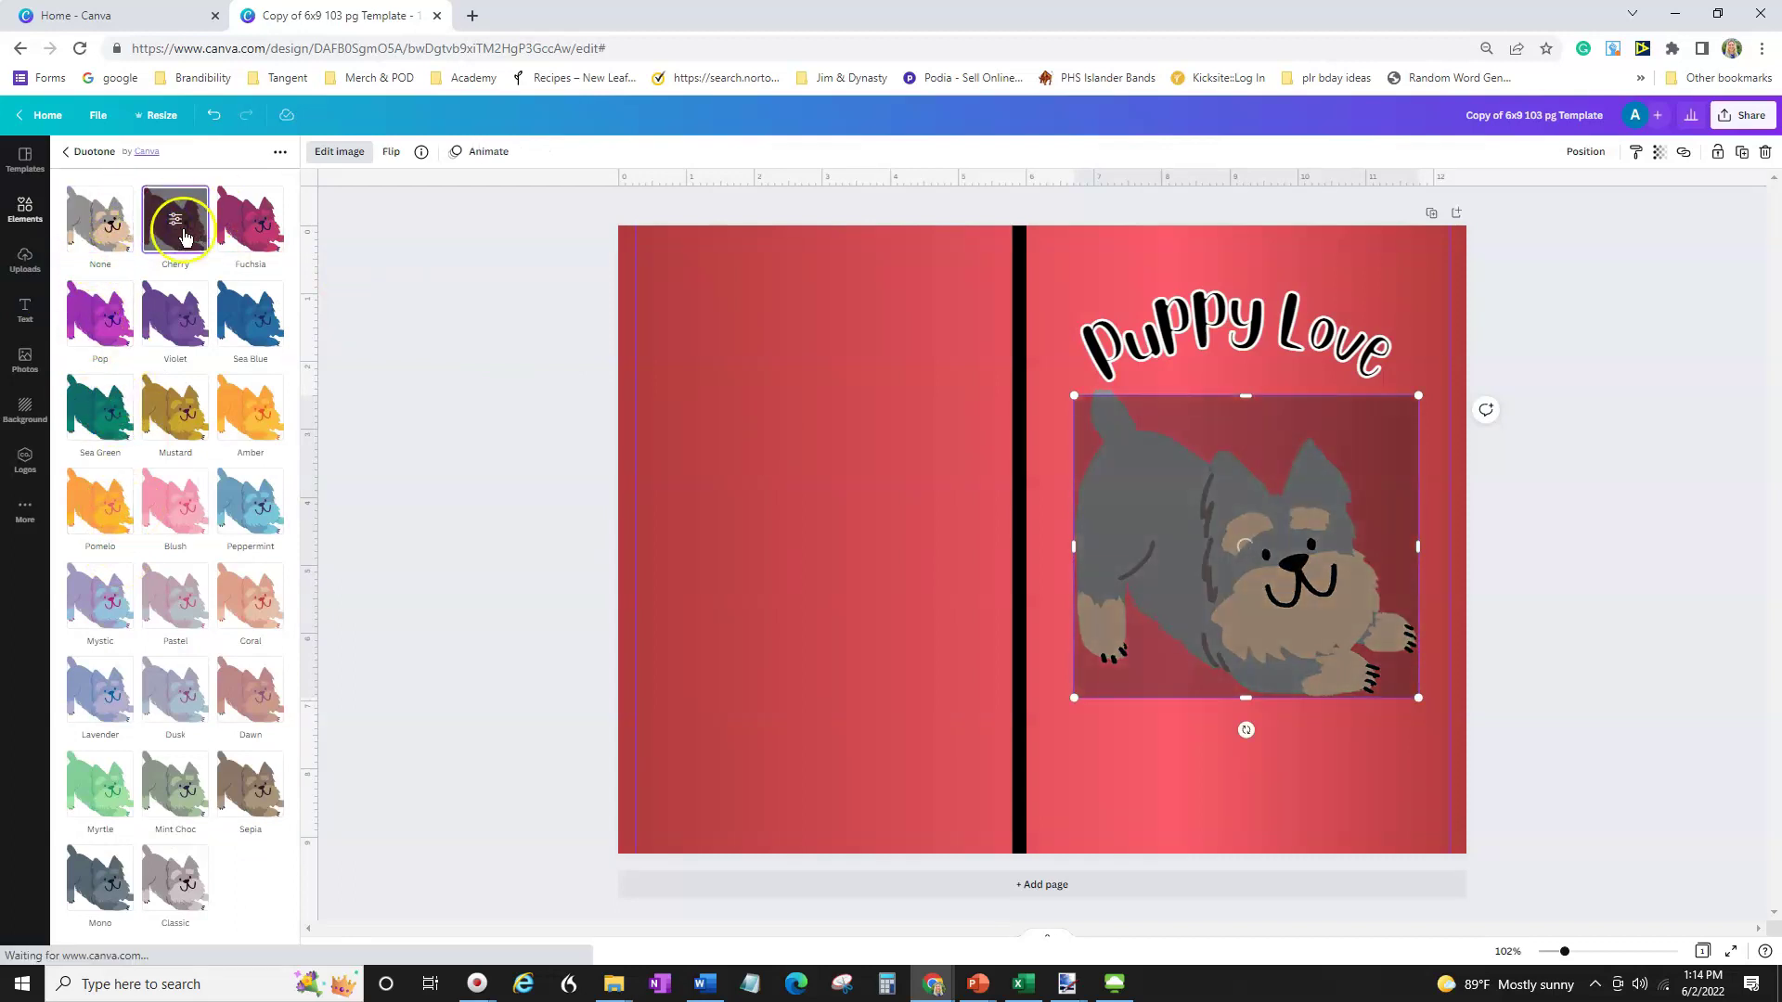
{"action": "left_click", "coordinate": [174, 219]}
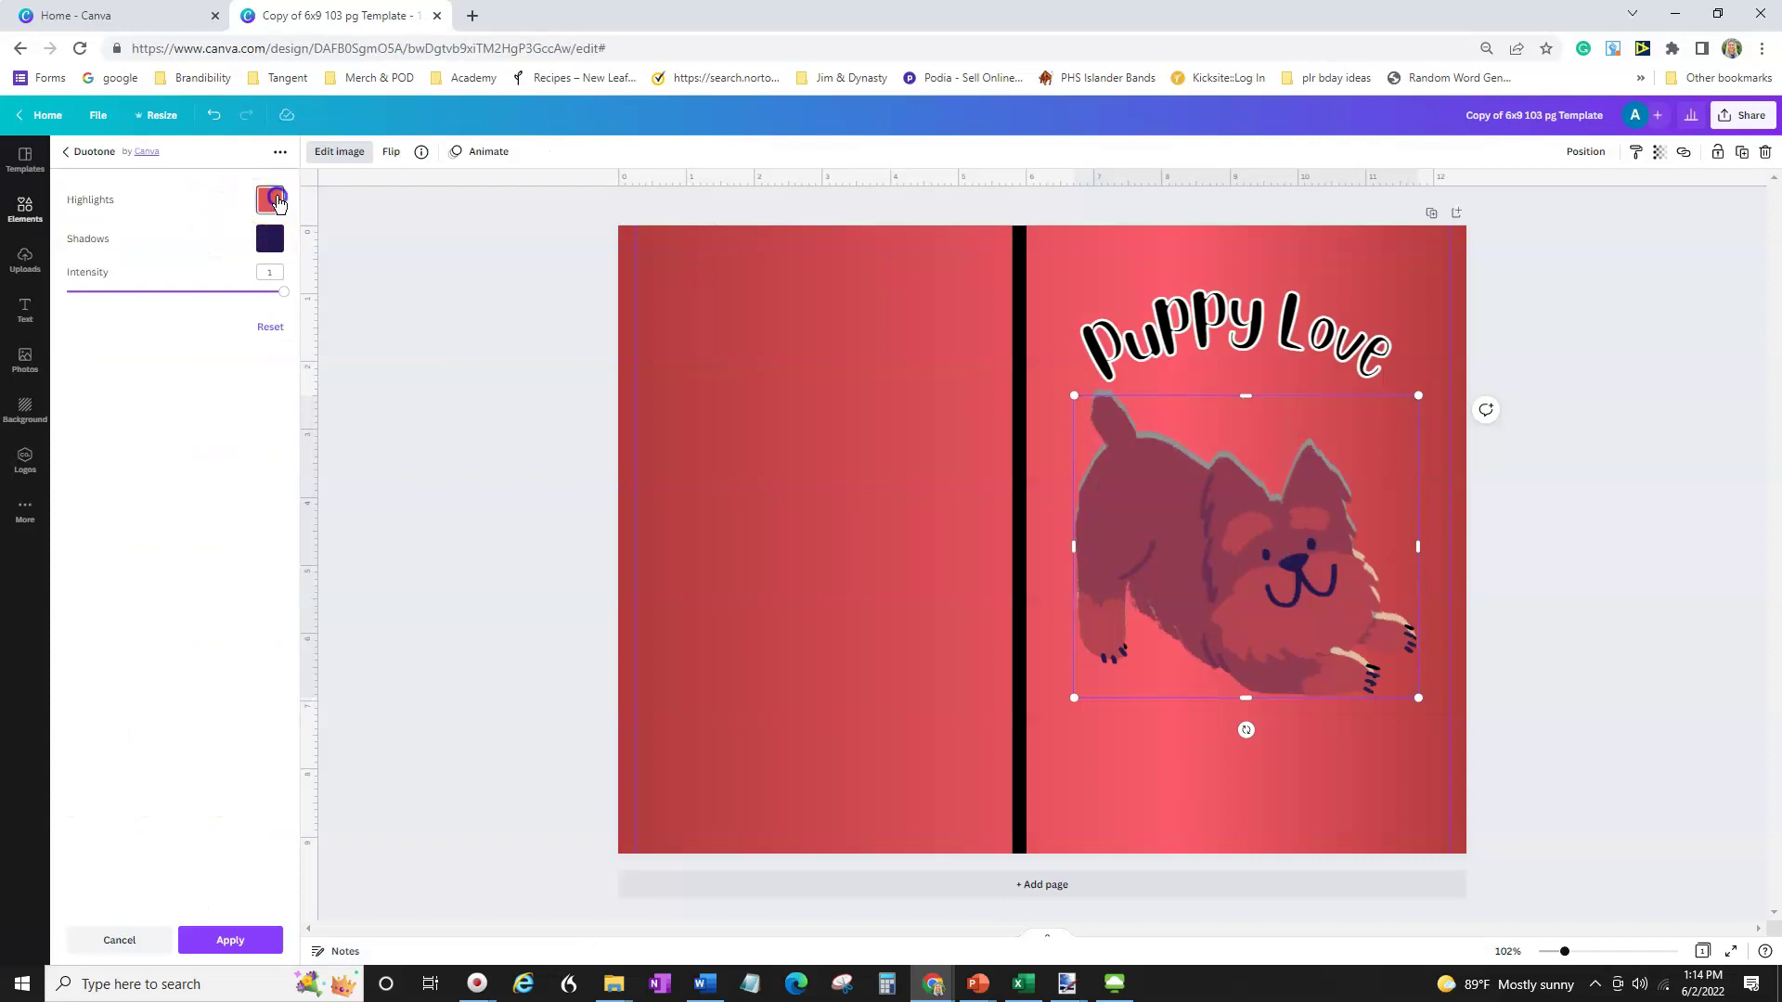
{"action": "left_click", "coordinate": [269, 200]}
{"action": "left_click", "coordinate": [283, 378]}
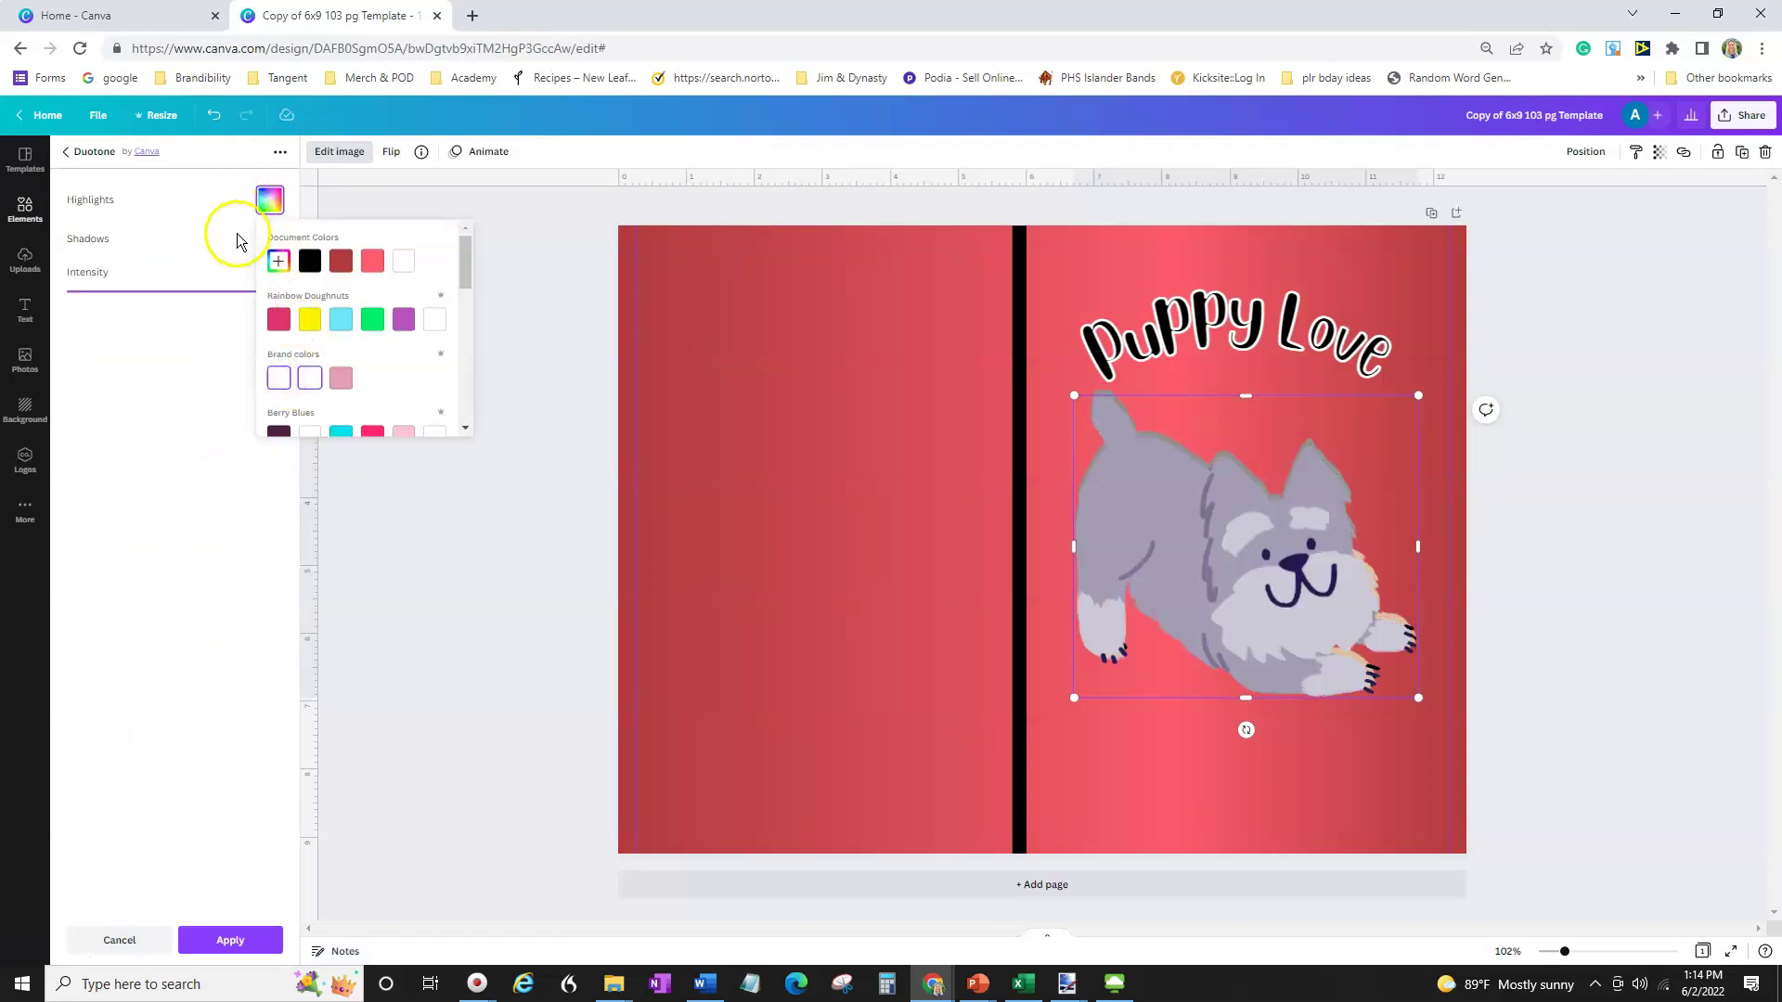
{"action": "left_click", "coordinate": [249, 240]}
{"action": "left_click", "coordinate": [271, 239]}
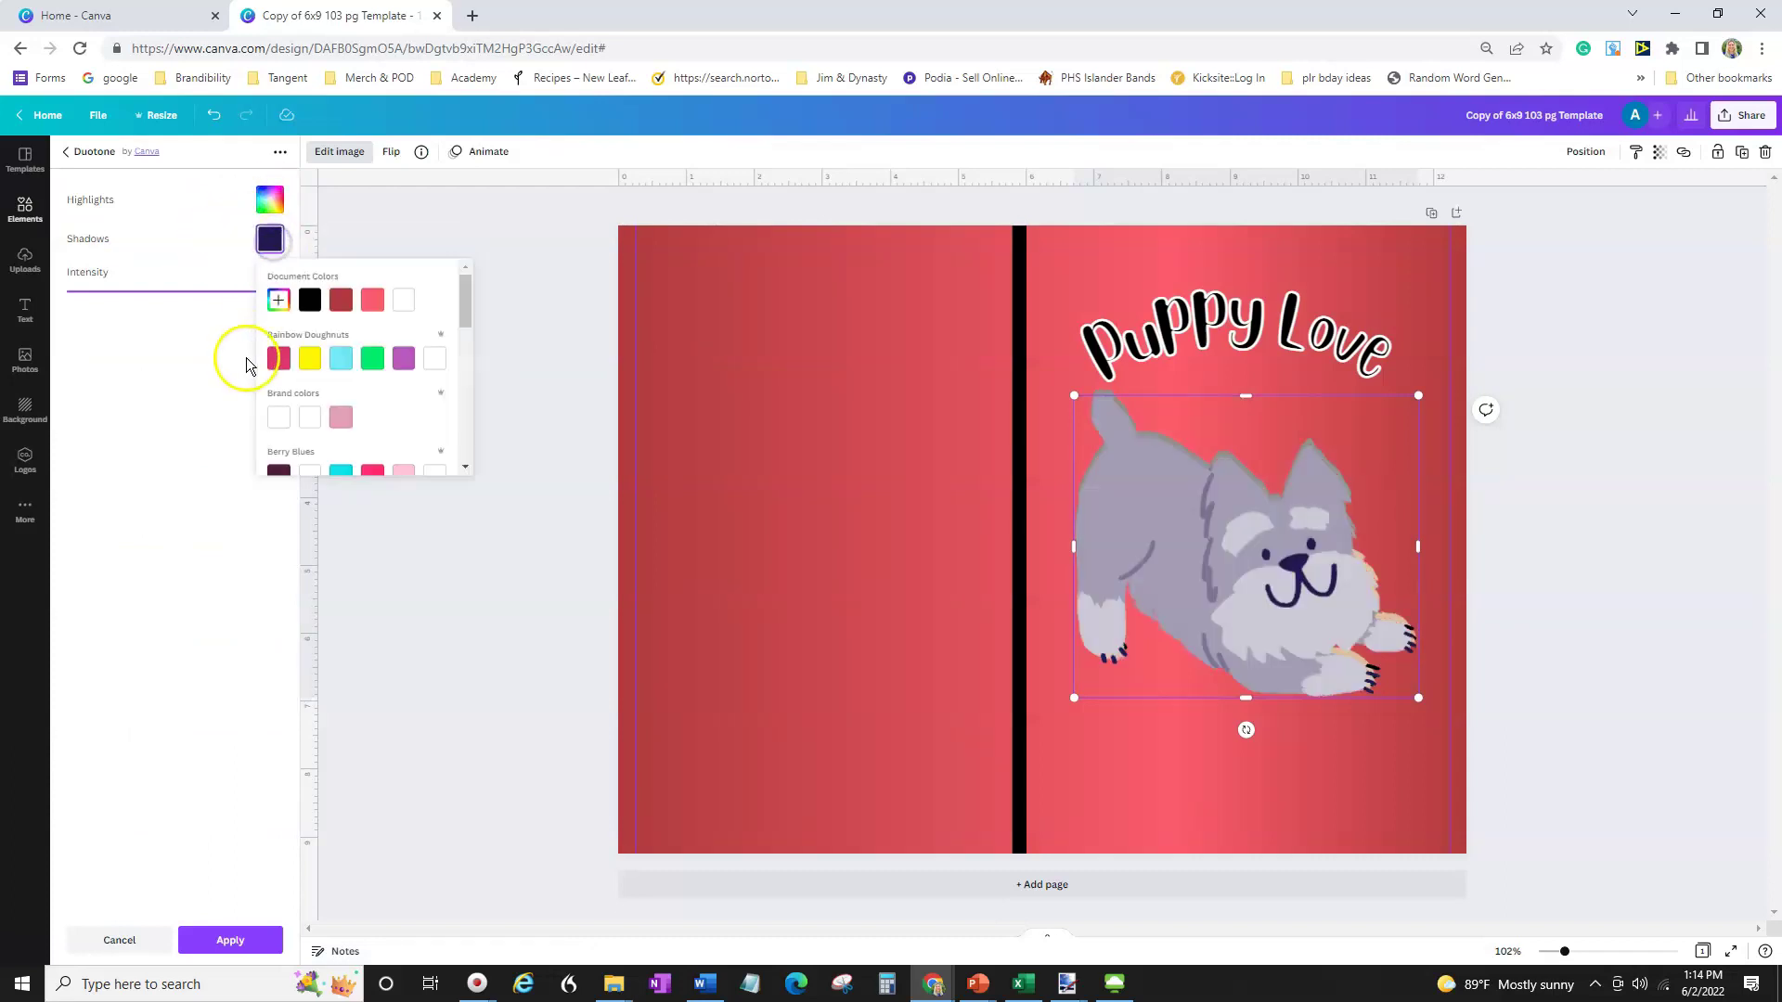
{"action": "left_click", "coordinate": [280, 417]}
{"action": "left_click", "coordinate": [1181, 569]}
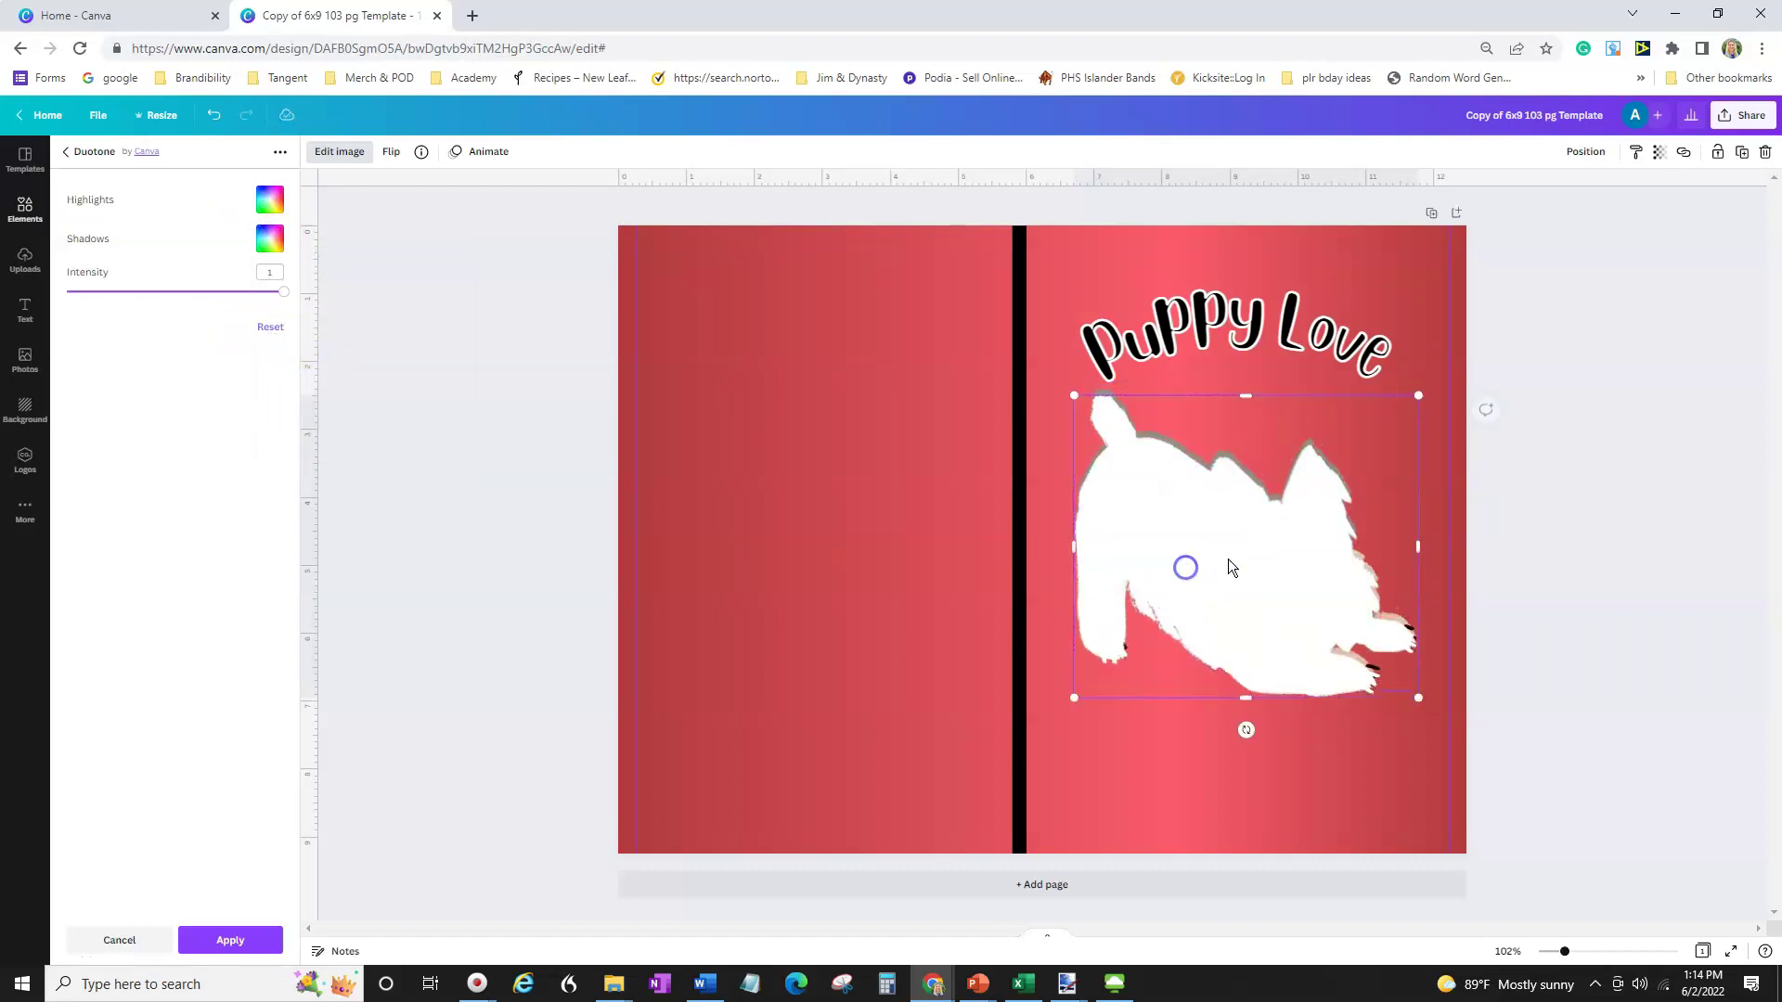
Enlarge the white puppy silhouette slightly, center it over the original puppy and send it backward behind the original.
{"action": "left_click_drag", "start_coordinate": [1425, 386], "coordinate": [1444, 370]}
{"action": "left_click_drag", "start_coordinate": [1261, 529], "coordinate": [1251, 533]}
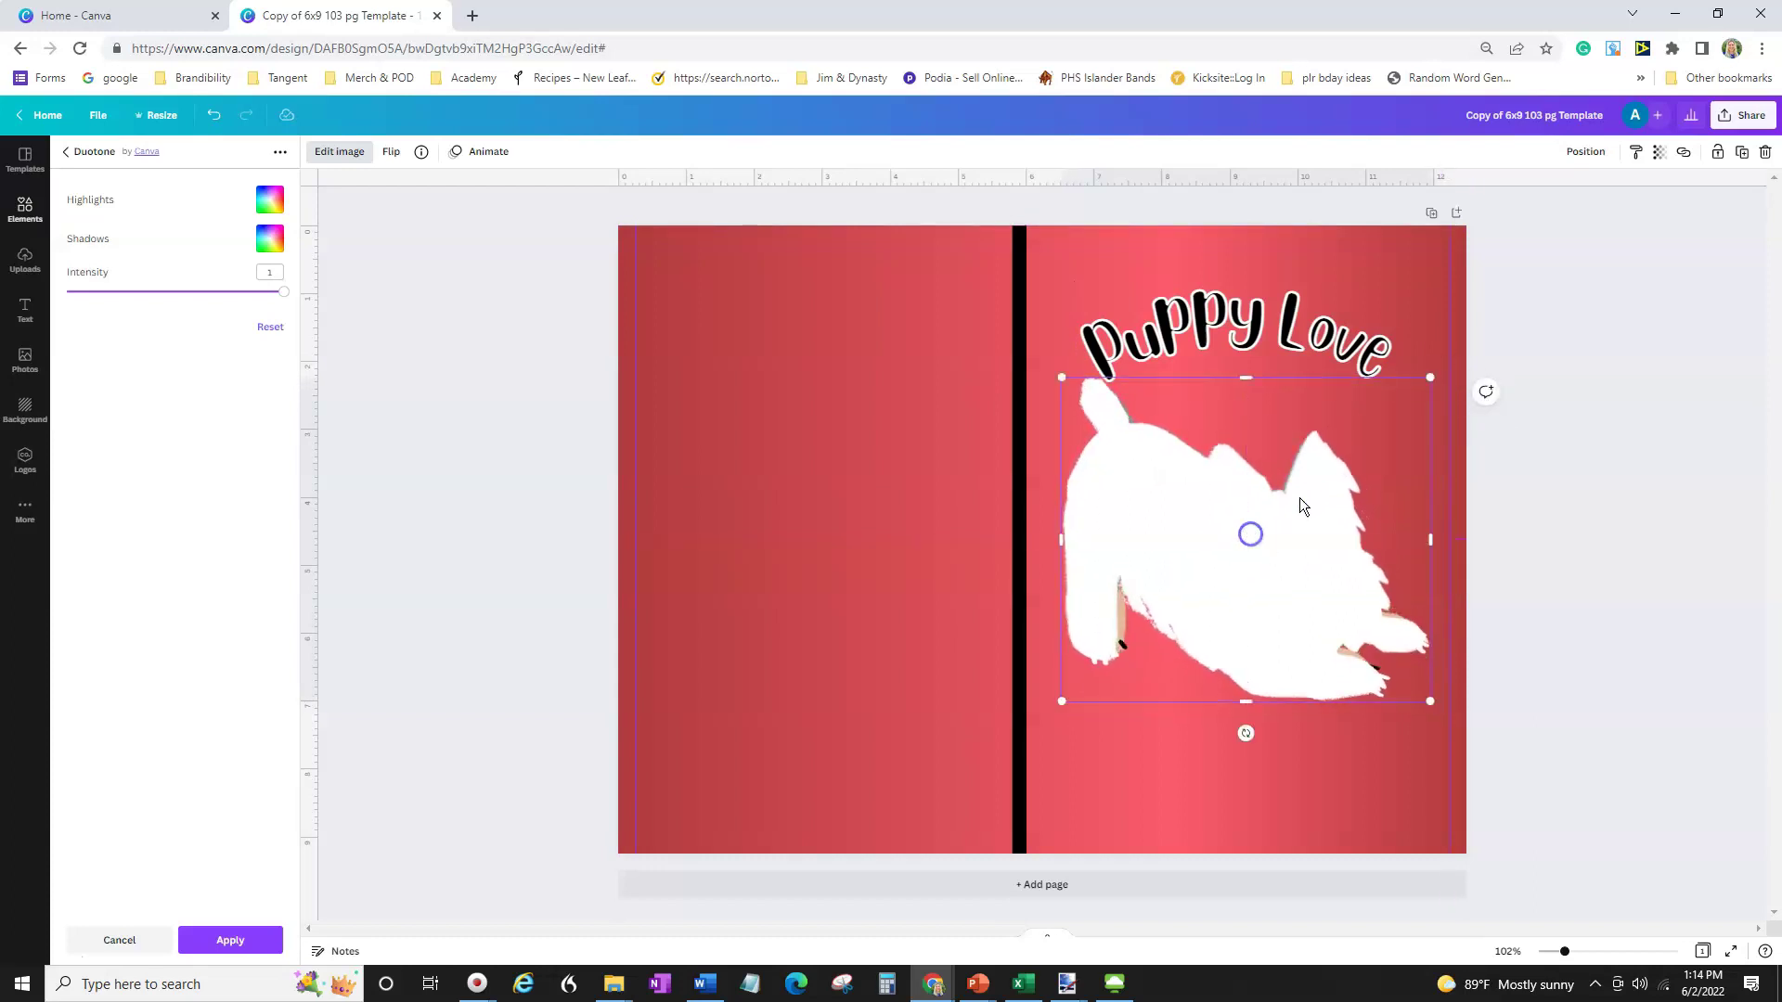
{"action": "left_click", "coordinate": [1585, 151]}
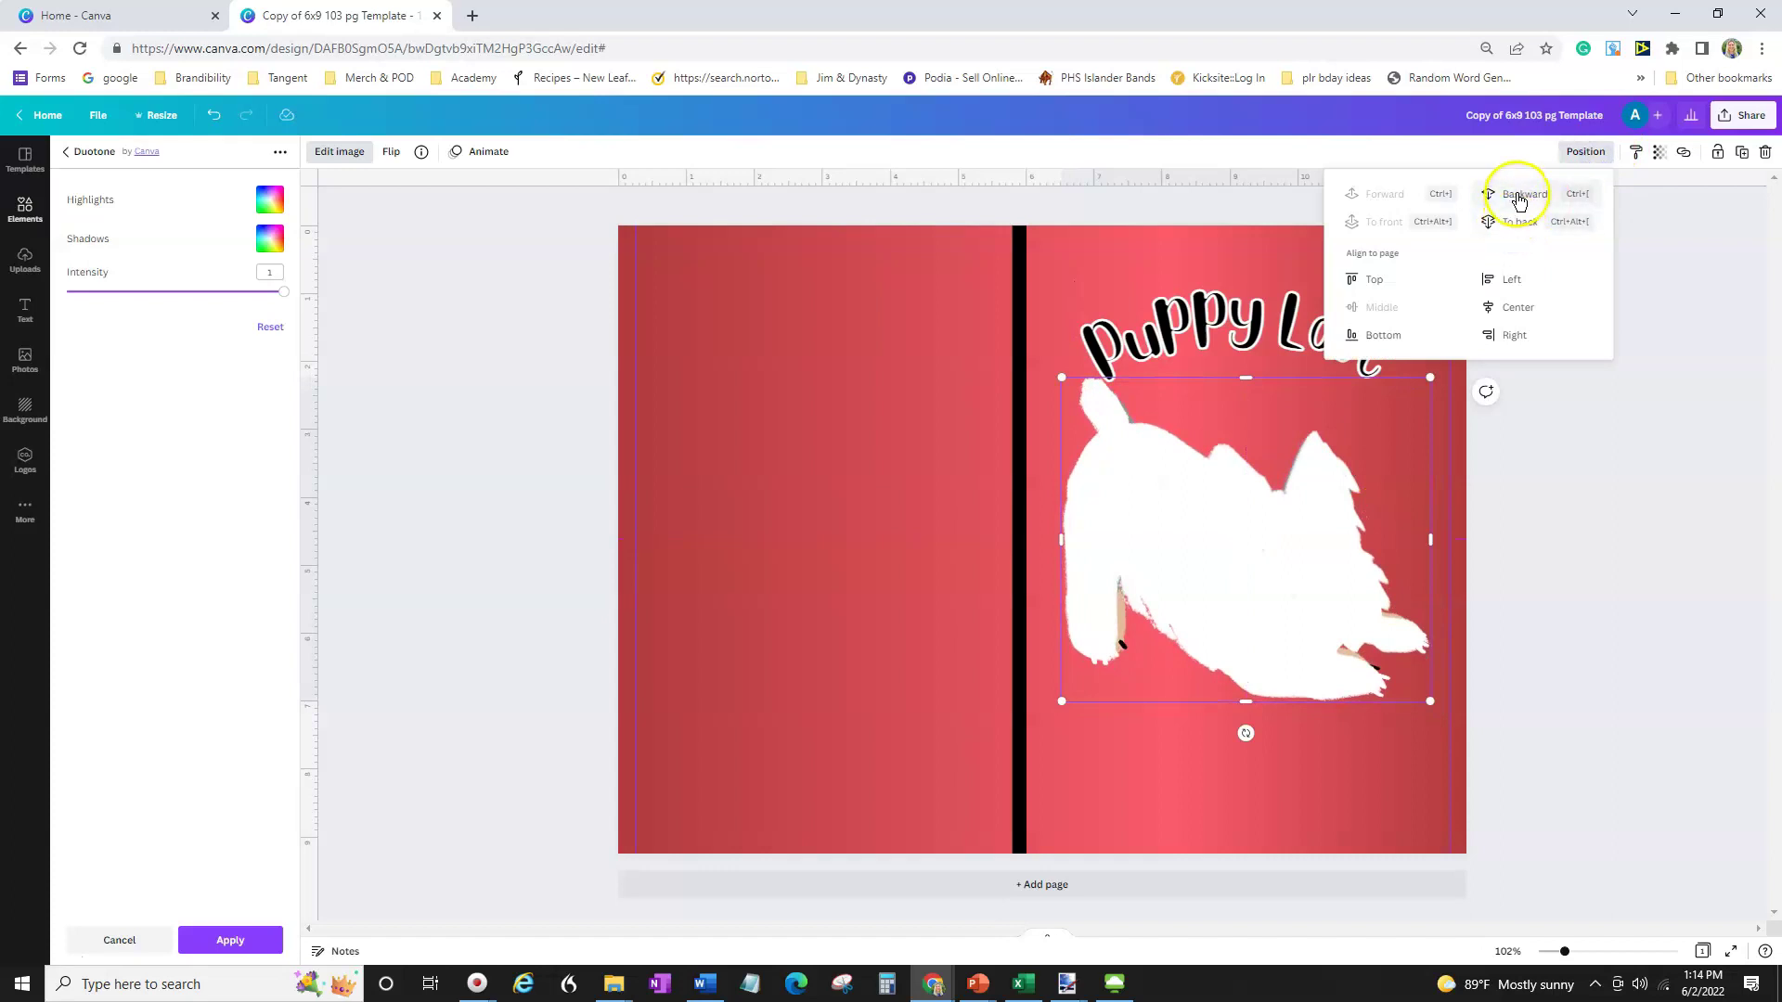
Resize and nudge the original puppy over the white silhouette so the white border shows more evenly around it.
{"action": "left_click", "coordinate": [1205, 557]}
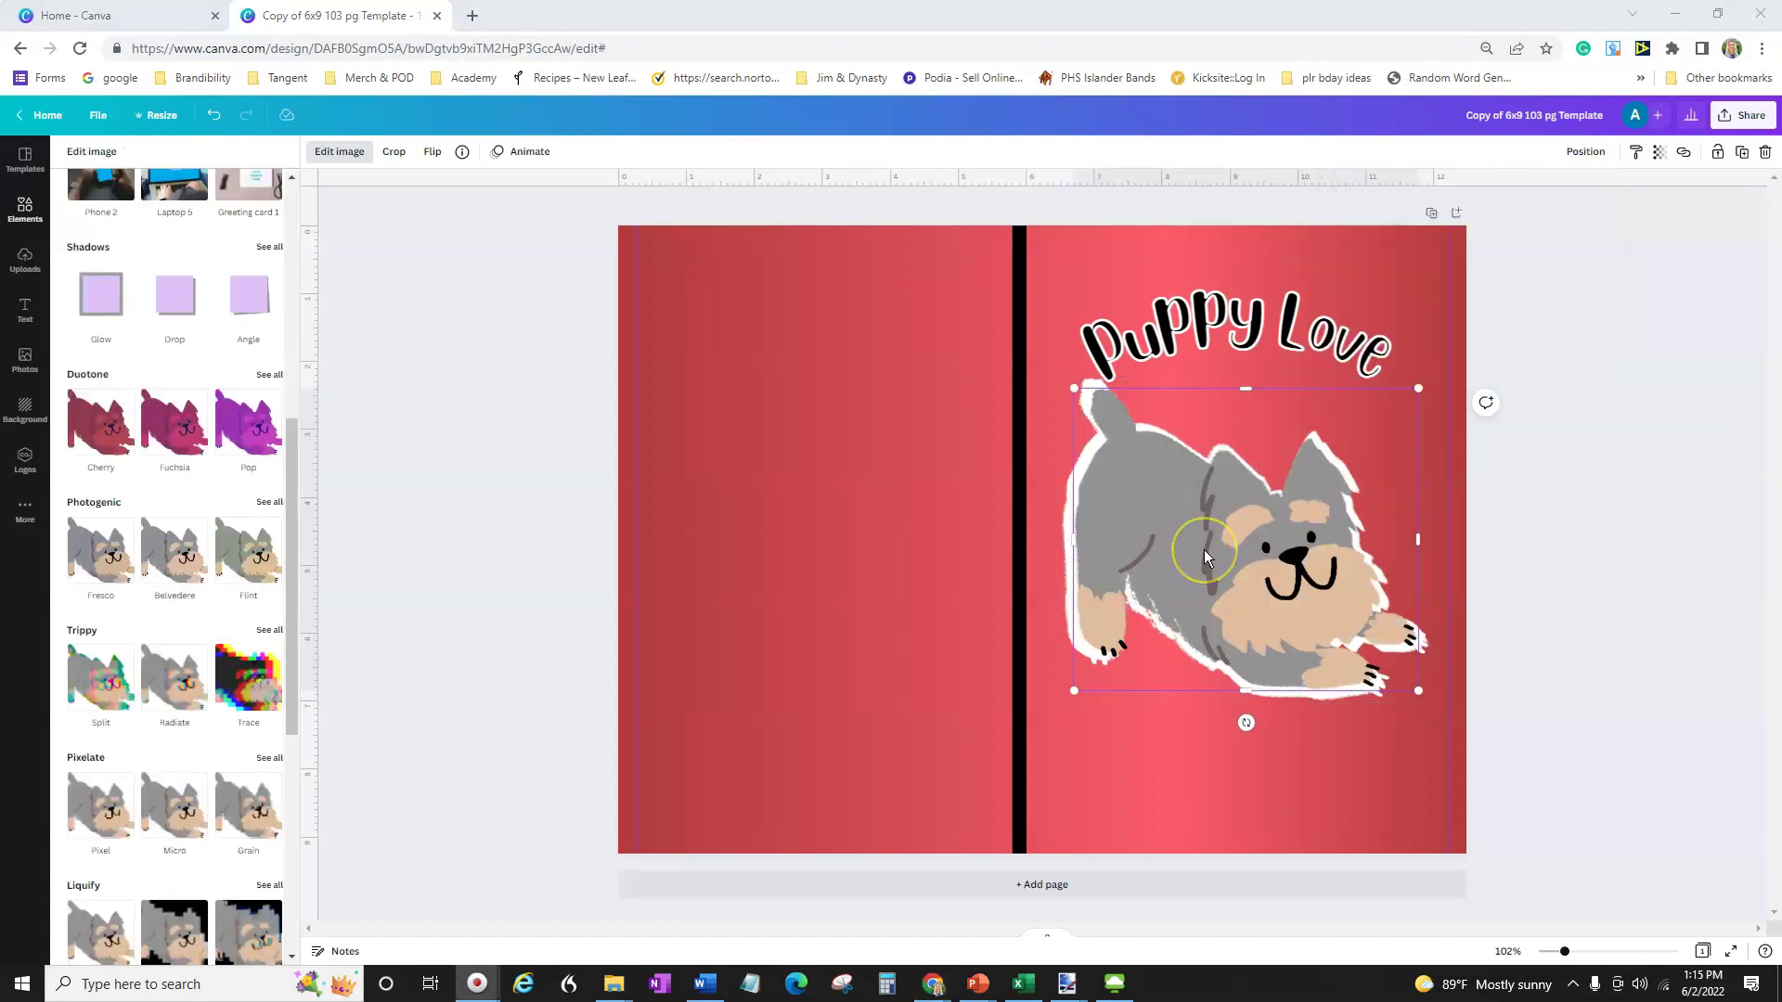
{"action": "left_click_drag", "start_coordinate": [1205, 549], "coordinate": [1198, 550]}
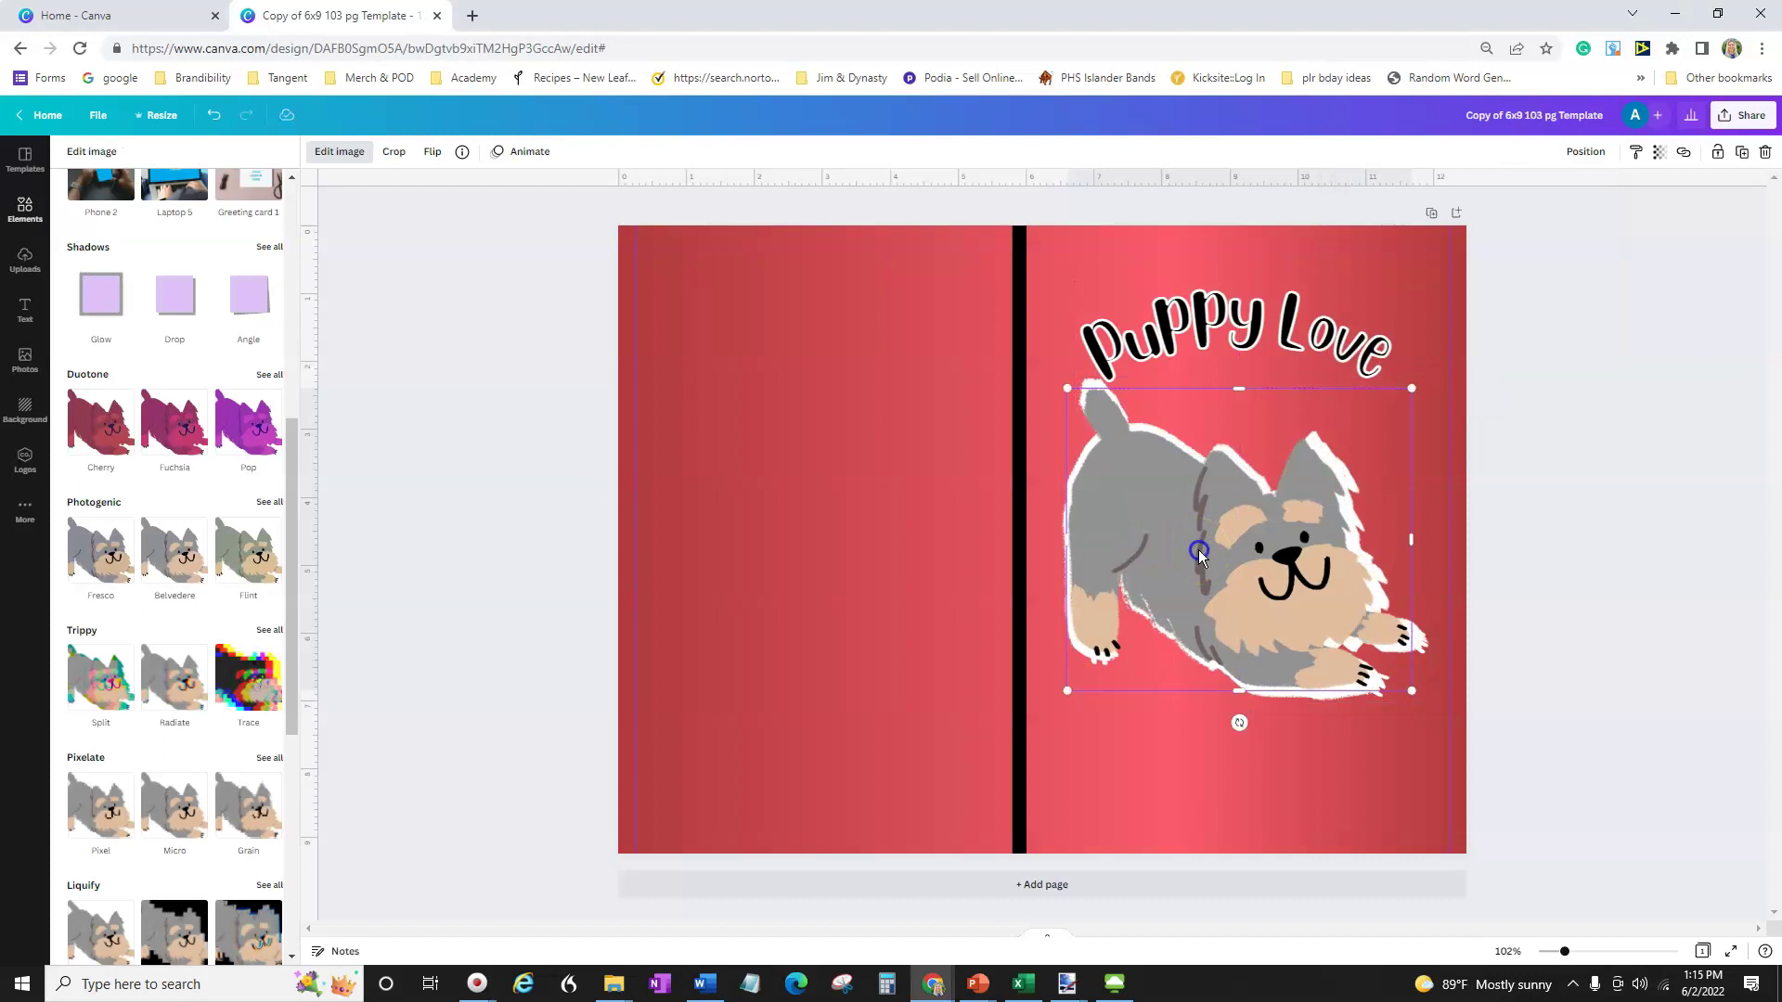
{"action": "left_click_drag", "start_coordinate": [1412, 689], "coordinate": [1419, 698]}
{"action": "left_click_drag", "start_coordinate": [1279, 647], "coordinate": [1279, 639]}
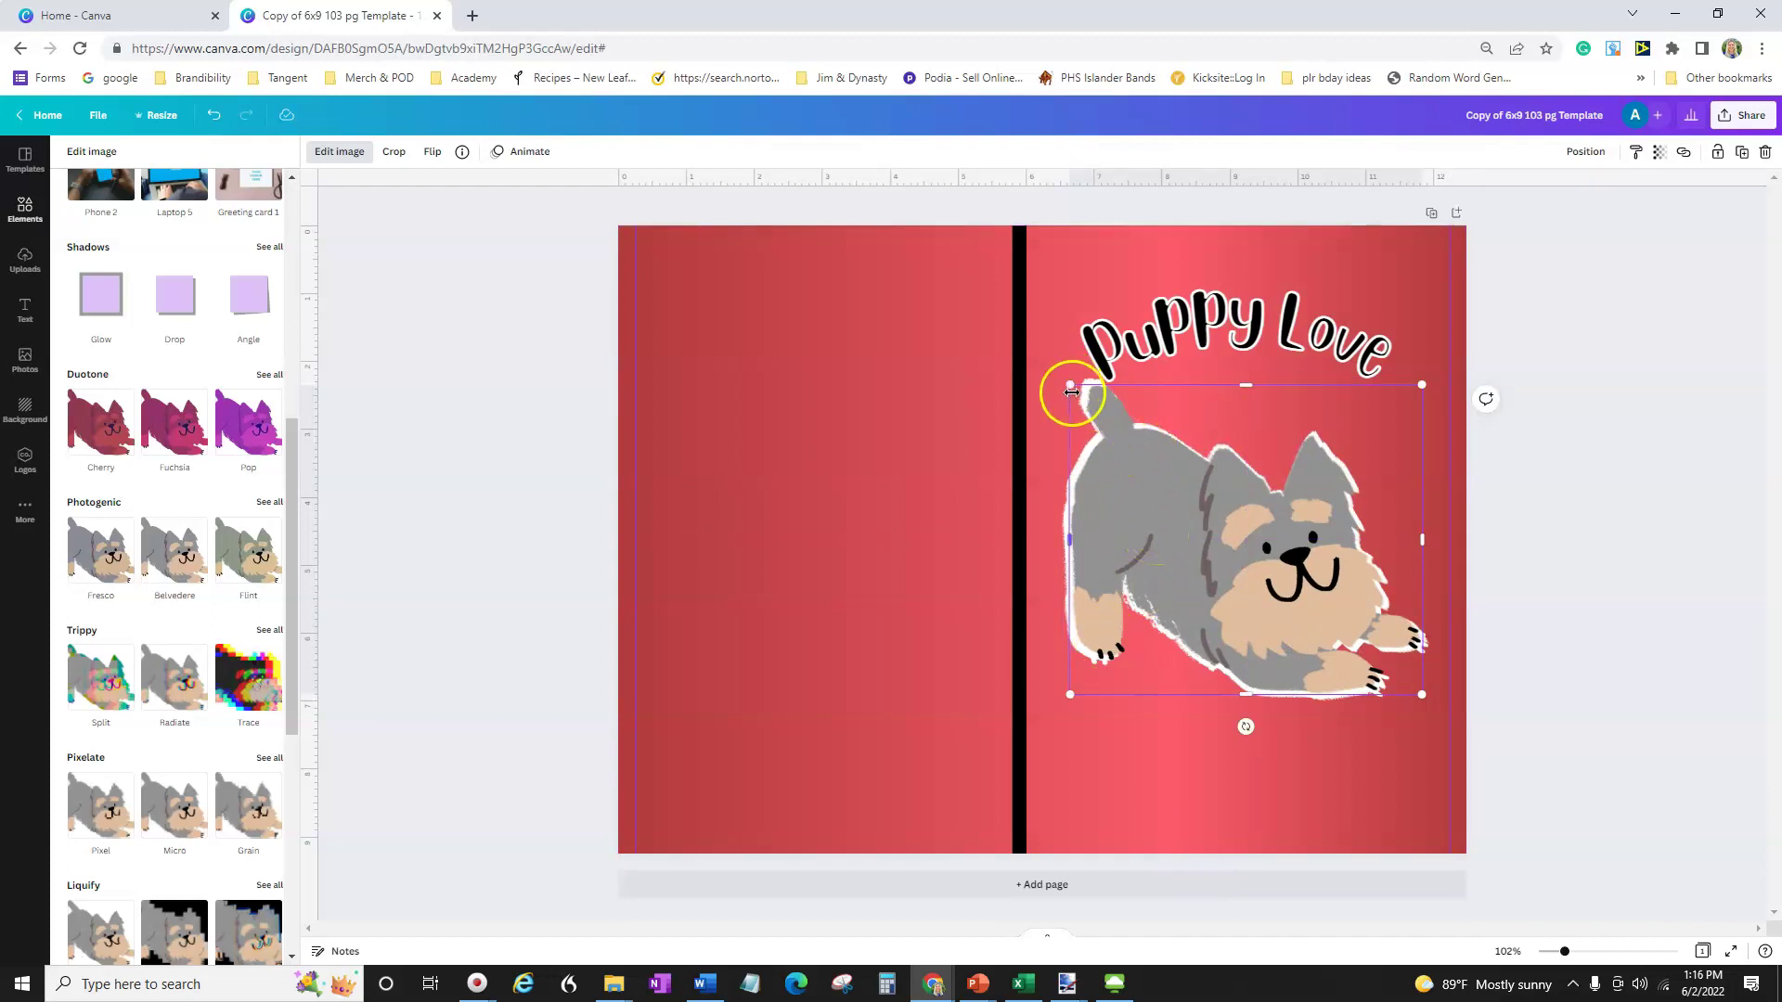
{"action": "left_click_drag", "start_coordinate": [1418, 384], "coordinate": [1419, 388]}
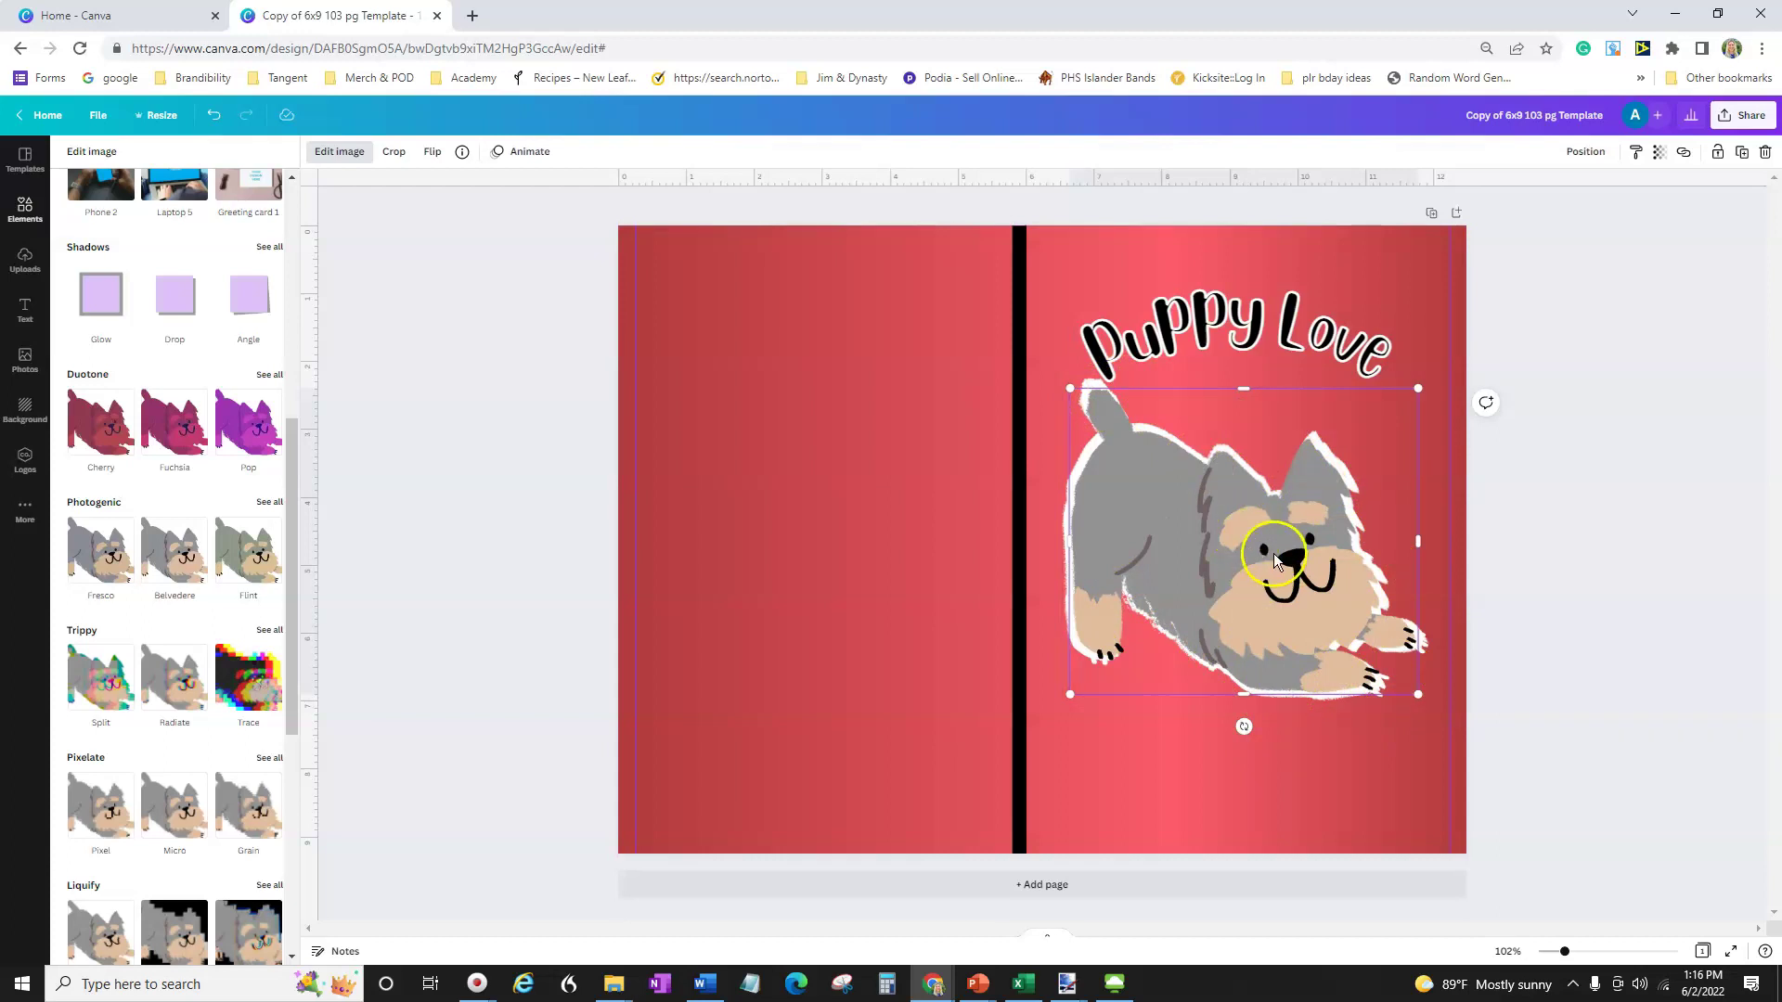
Move the white outline copy of the "Puppy Love" title slightly right and down from the black title.
{"action": "left_click", "coordinate": [1649, 554]}
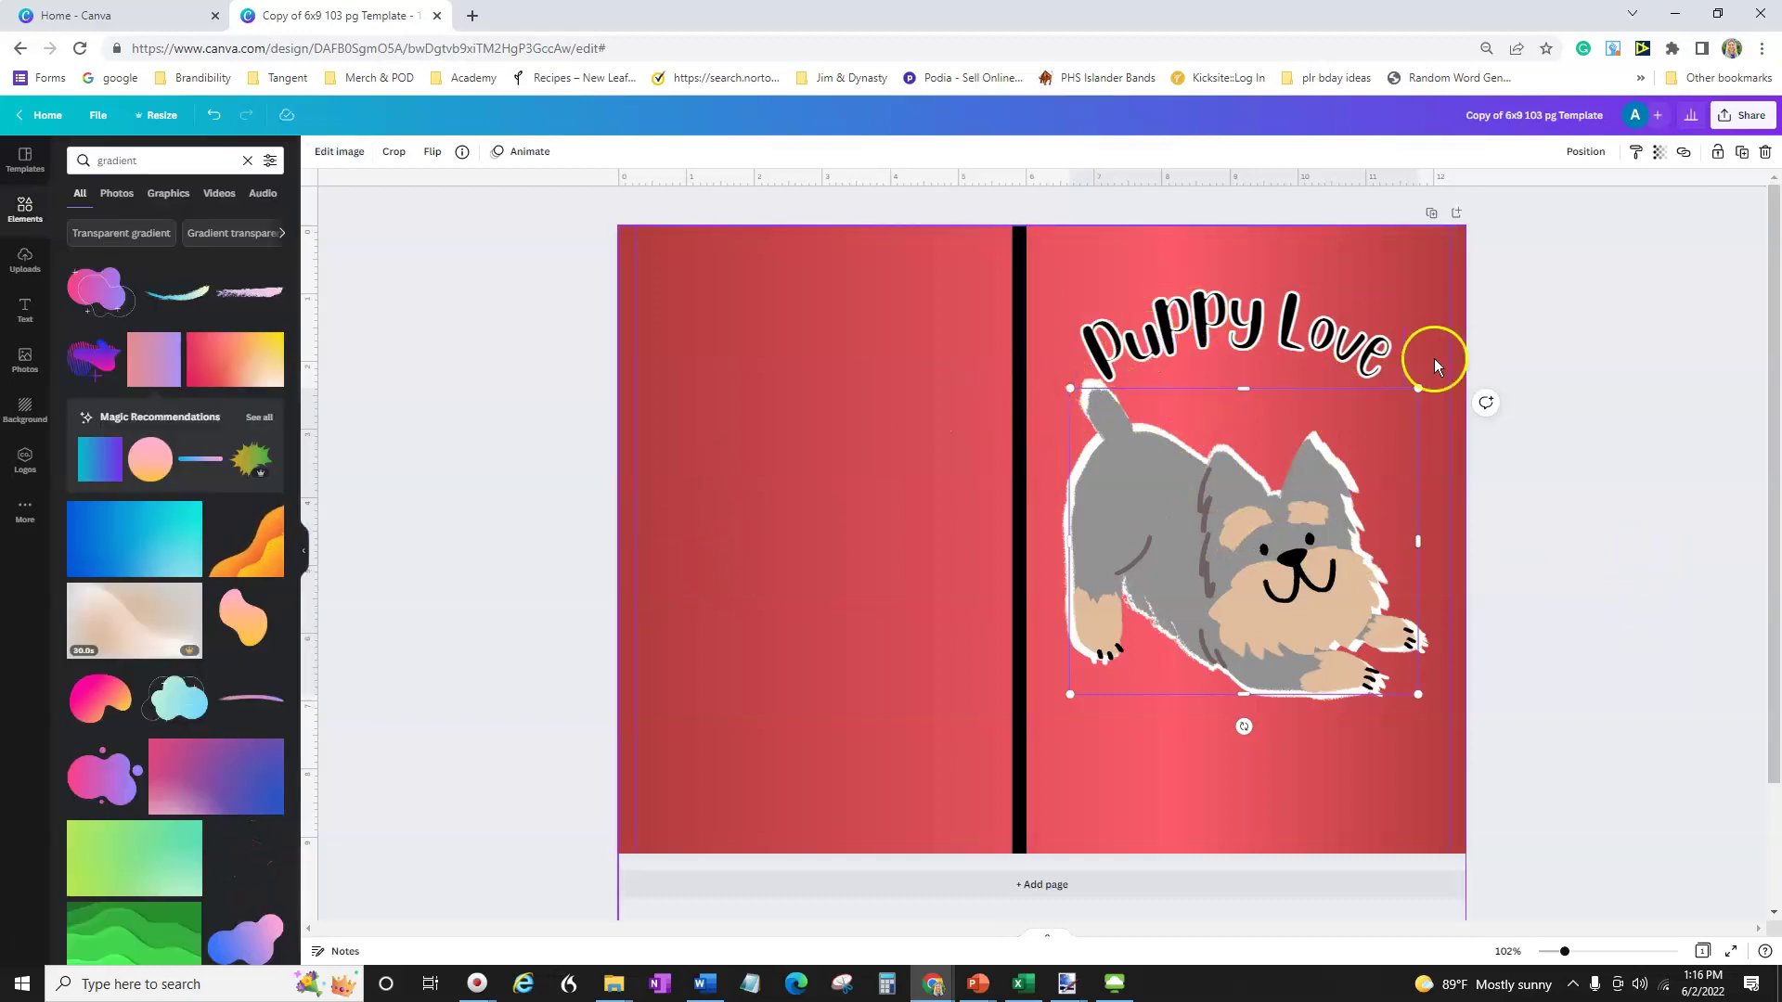
{"action": "left_click_drag", "start_coordinate": [1216, 327], "coordinate": [1262, 338]}
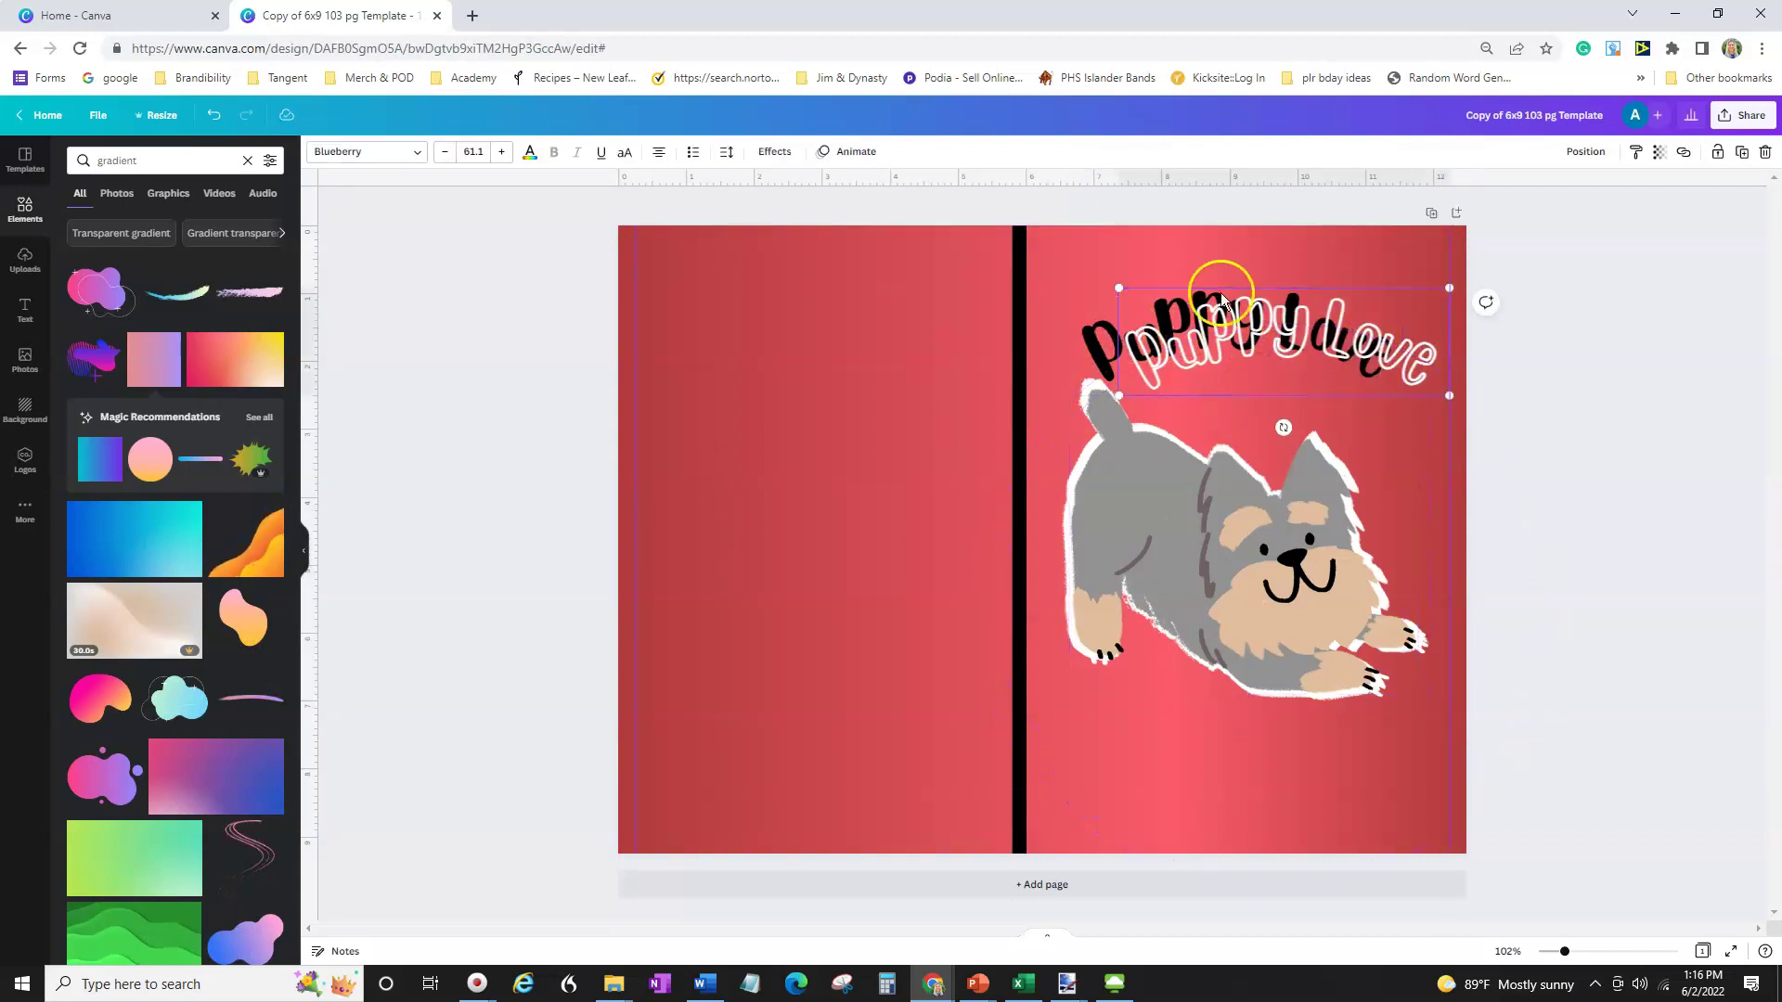